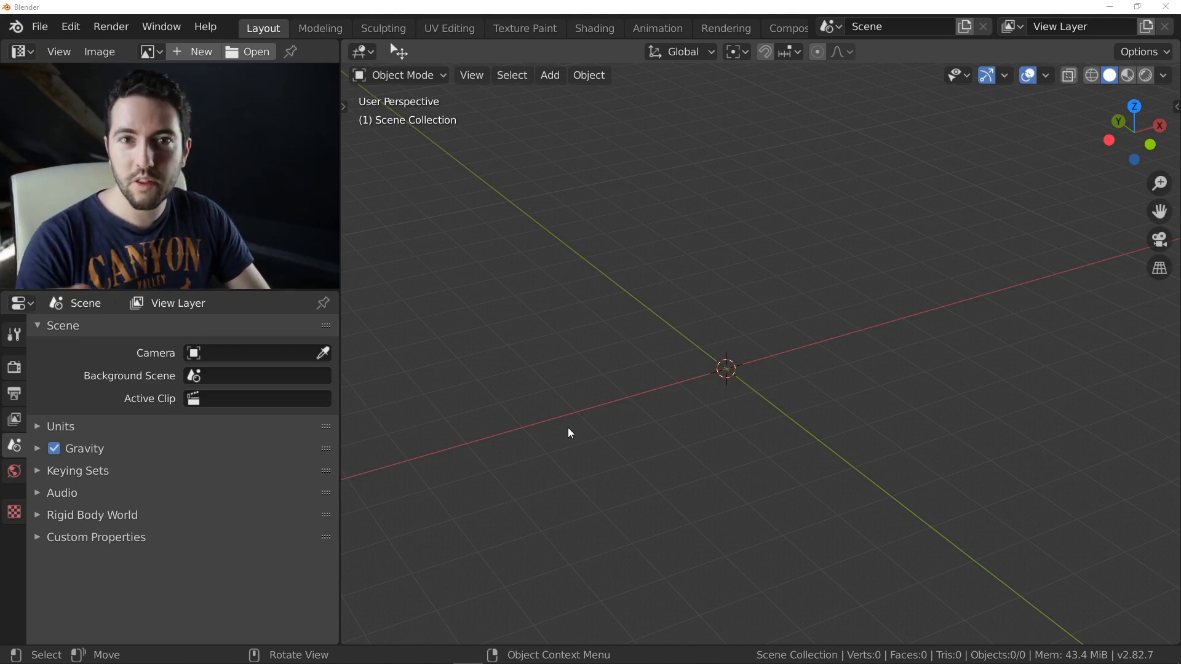
Create an elongated rectangular box around the origin with the Fluent Rectangle shape, giving it thickness
{"action": "middle_click_drag", "start_coordinate": [716, 372], "coordinate": [695, 374]}
{"action": "key", "text": "f"}
{"action": "left_click", "coordinate": [657, 514]}
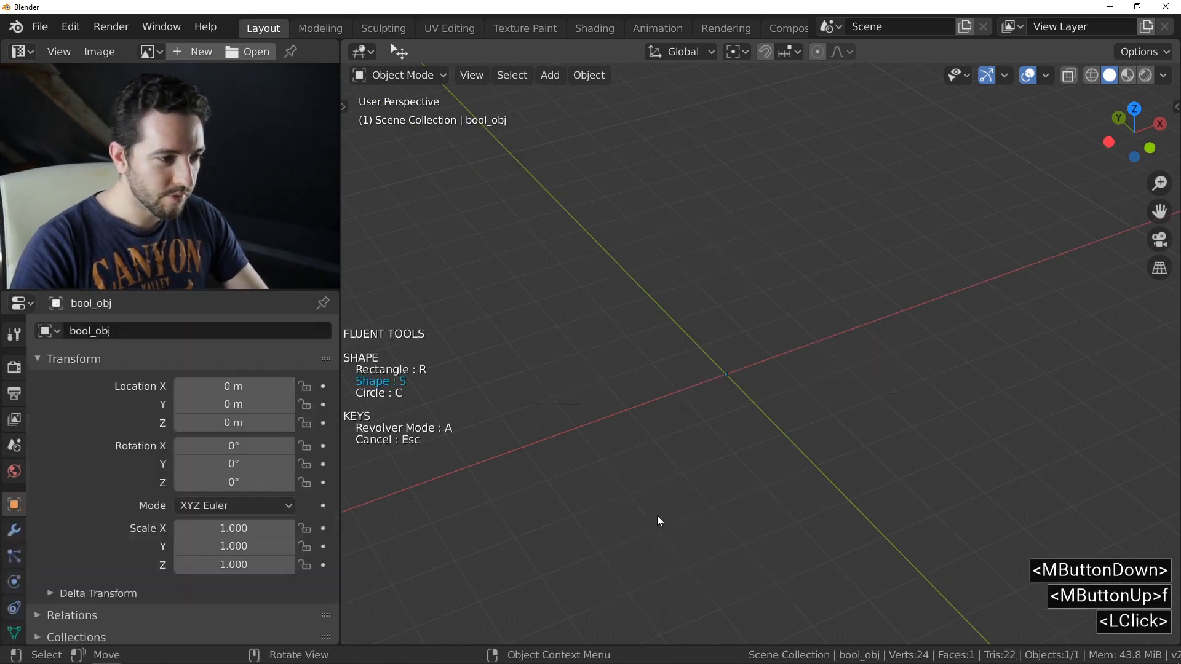
{"action": "key", "text": "r"}
{"action": "left_click", "coordinate": [599, 311]}
{"action": "left_click", "coordinate": [844, 424]}
{"action": "left_click", "coordinate": [820, 395]}
{"action": "right_click", "coordinate": [744, 376]}
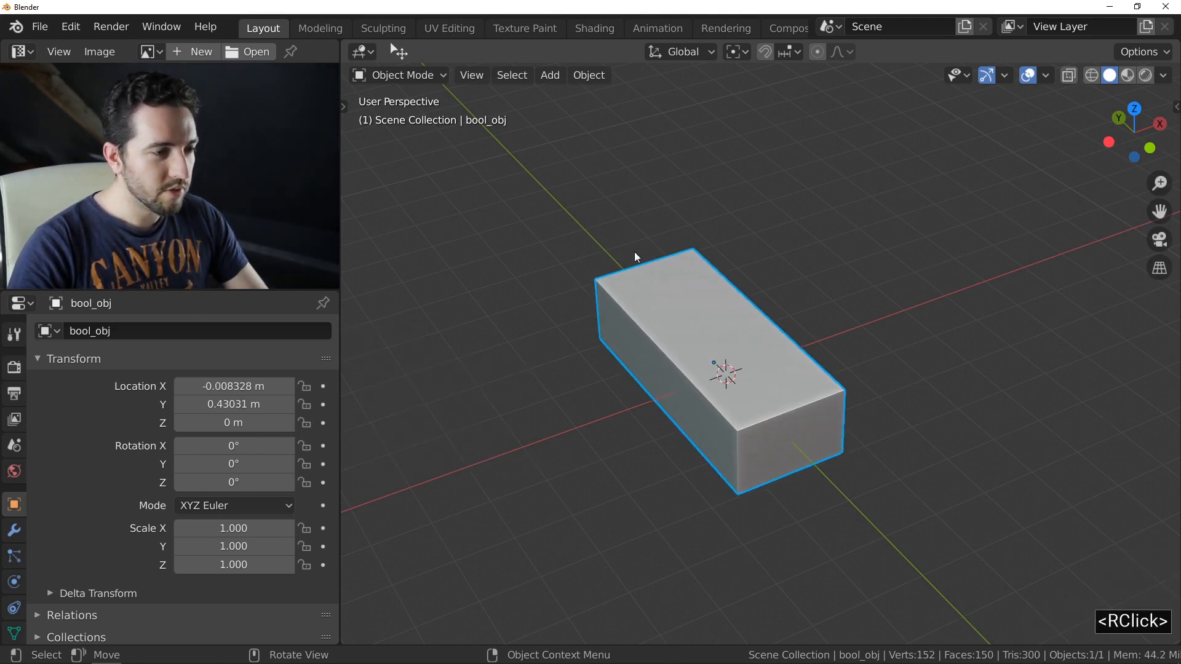
Cut a rectangular step out of the box's long top edge, running to its front corner, with Fluent Cut/Add
{"action": "key", "text": "f"}
{"action": "left_click", "coordinate": [634, 309]}
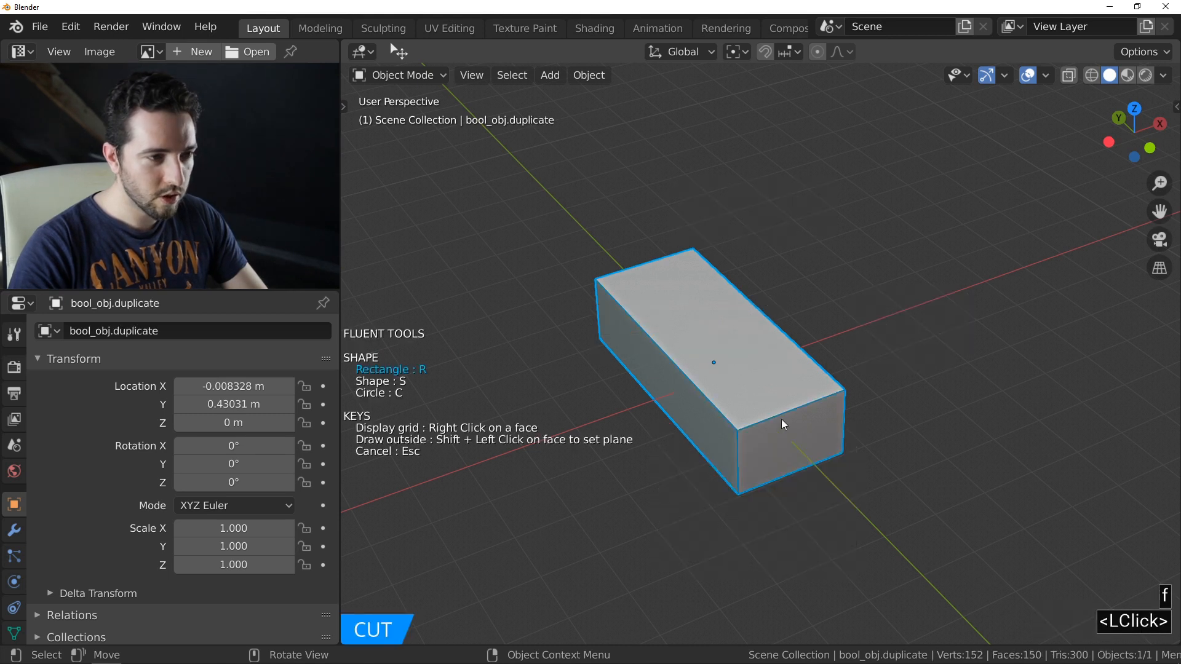
{"action": "left_click", "coordinate": [703, 351]}
{"action": "left_click", "coordinate": [799, 544]}
{"action": "right_click", "coordinate": [665, 524]}
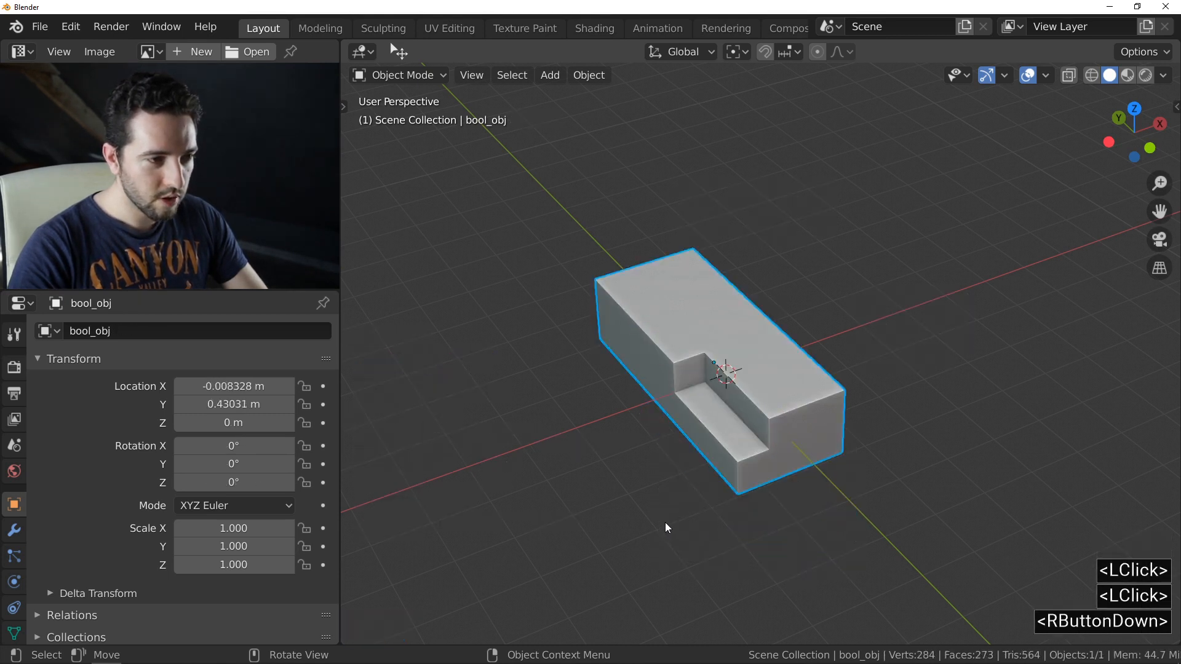
{"action": "right_click", "coordinate": [665, 522]}
Cut a rectangular notch from the lower corner of the box's front end face, on the side away from the step
{"action": "key", "text": "alt+f"}
{"action": "left_click_drag", "start_coordinate": [801, 426], "coordinate": [925, 474]}
{"action": "left_click", "coordinate": [849, 464]}
{"action": "right_click", "coordinate": [739, 460]}
{"action": "right_click", "coordinate": [740, 461]}
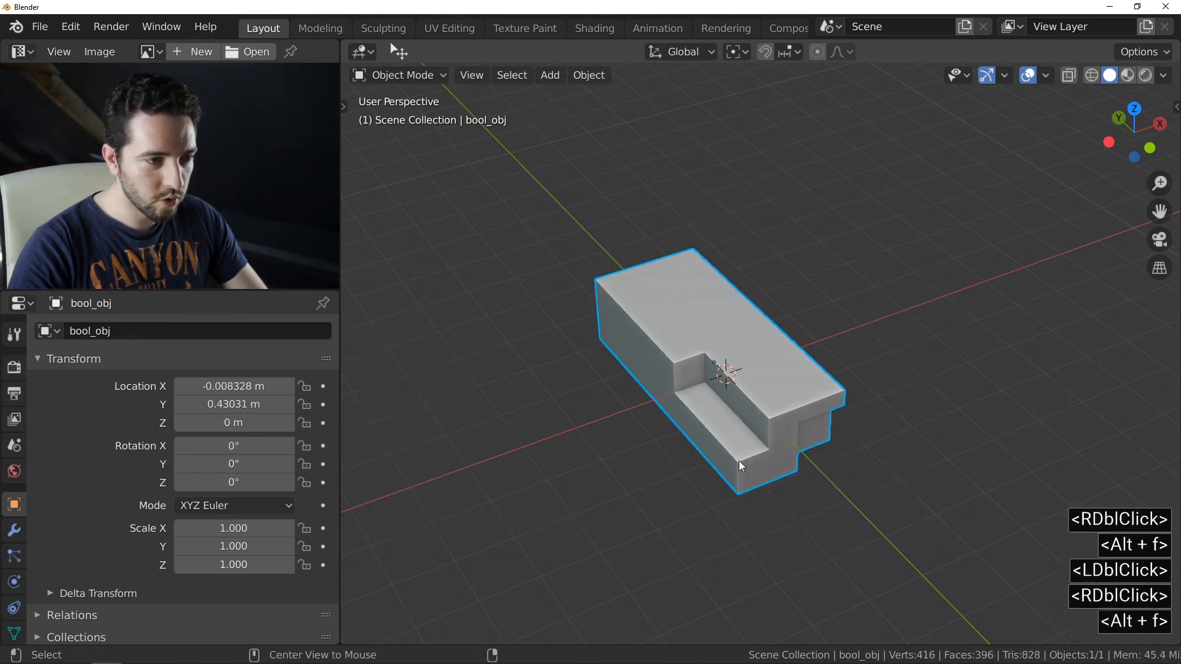
Cut a small rectangular notch into the front corner of the ledge left by the first cut
{"action": "key", "text": "alt+f"}
{"action": "left_click", "coordinate": [730, 447]}
{"action": "left_click", "coordinate": [769, 515]}
{"action": "left_click", "coordinate": [697, 514]}
{"action": "right_click", "coordinate": [700, 510]}
{"action": "right_click", "coordinate": [700, 511]}
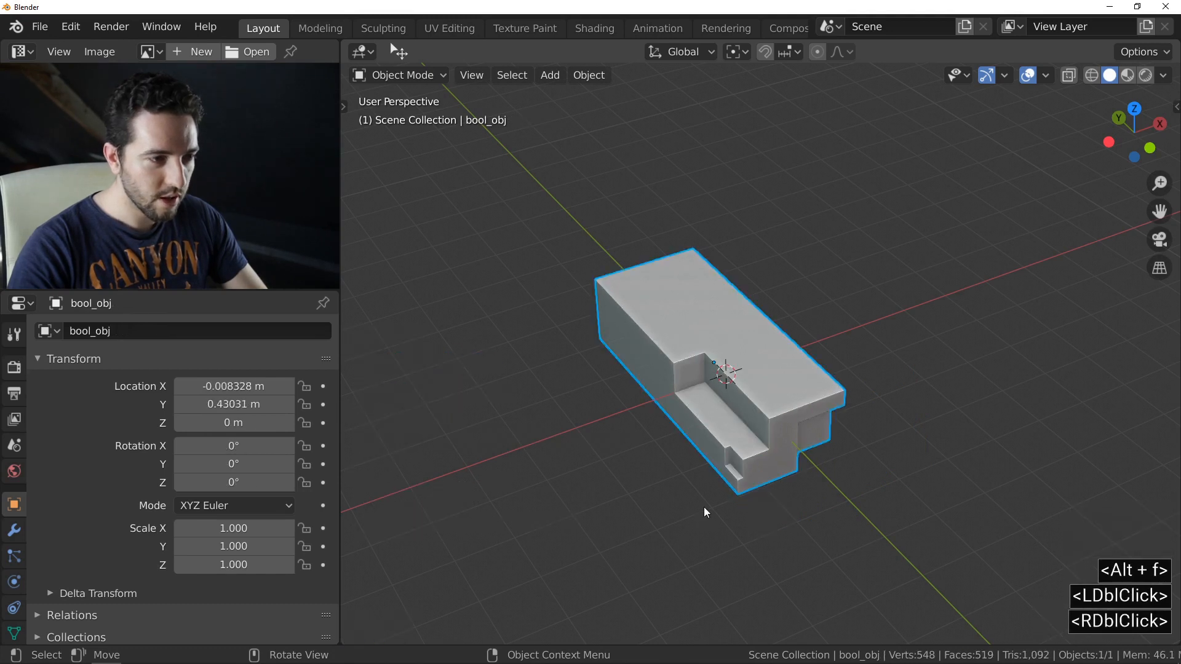
Undo the three rectangular cuts in the box
{"action": "key", "text": "ctrl+z"}
{"action": "key", "text": "ctrl+z"}
{"action": "key", "text": "ctrl+z"}
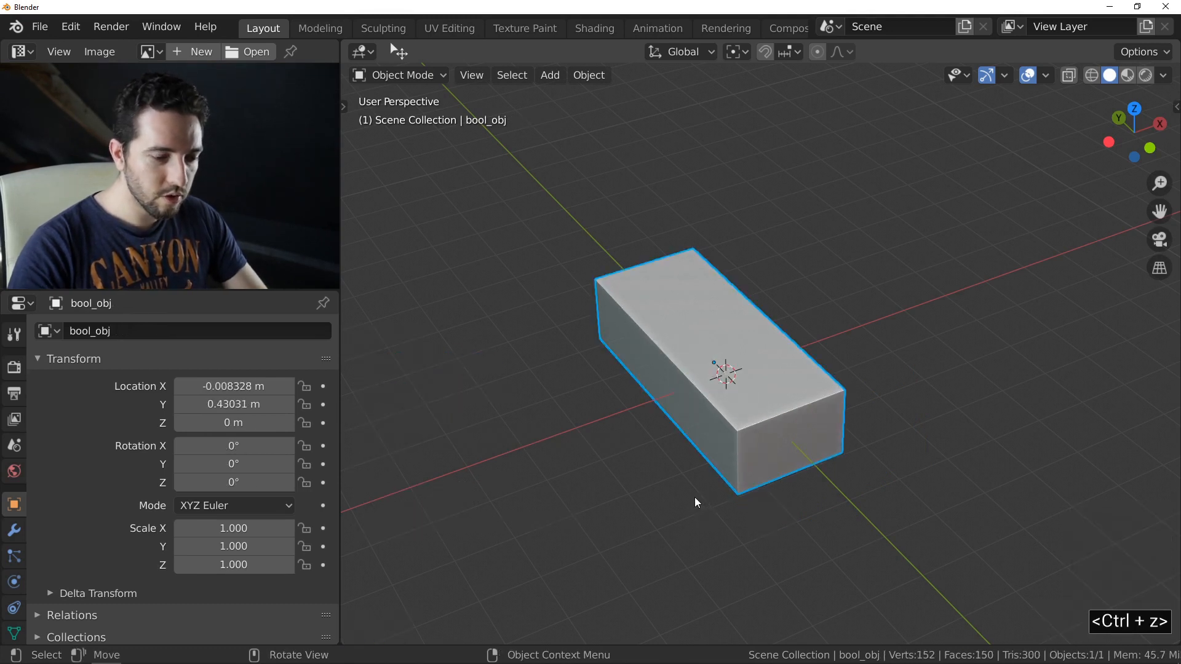
Switch the viewport from perspective to orthographic projection
{"action": "key", "text": "KP_5"}
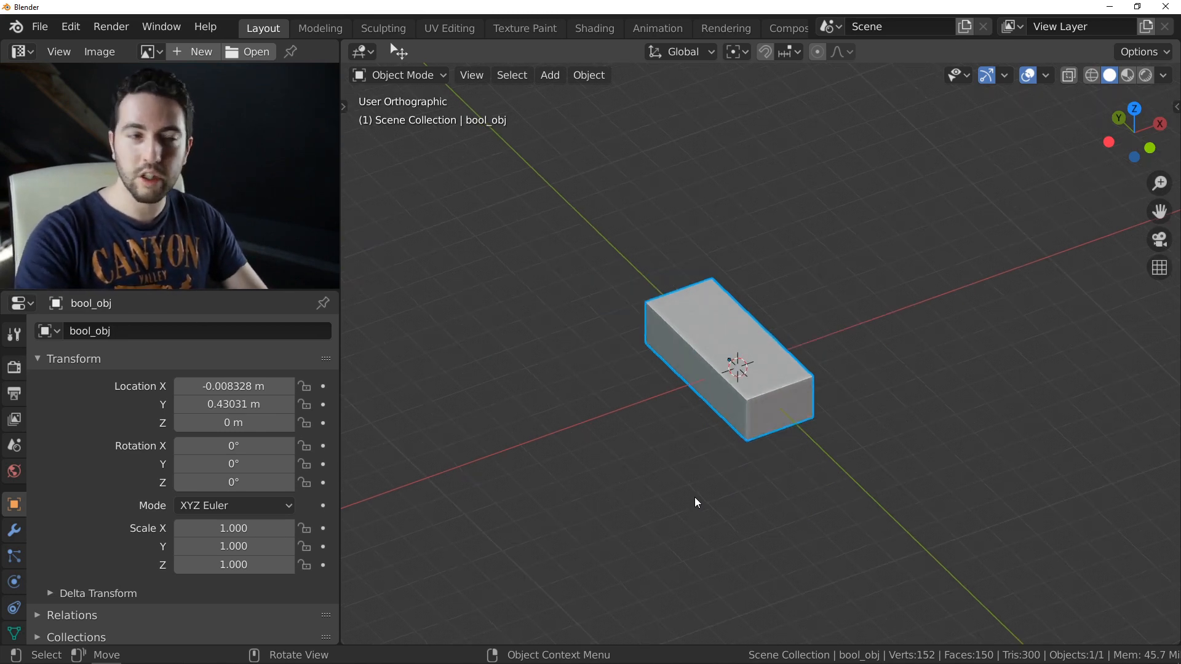
{"action": "key", "text": "KP_5"}
{"action": "key", "text": "KP_5"}
{"action": "key", "text": "KP_5"}
{"action": "key", "text": "KP_5"}
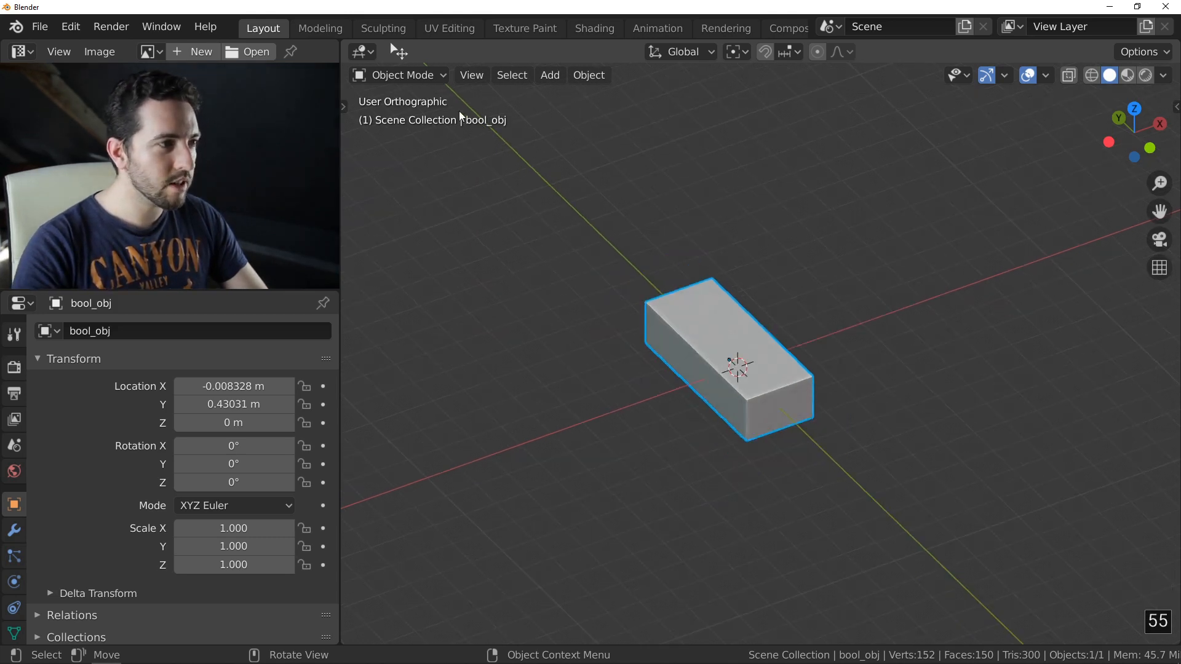
Cut a large view-aligned rectangle across the box's front end, set to cross the whole model
{"action": "scroll", "coordinate": [746, 362], "scroll_direction": "up", "scroll_amount": 2}
{"action": "key", "text": "f"}
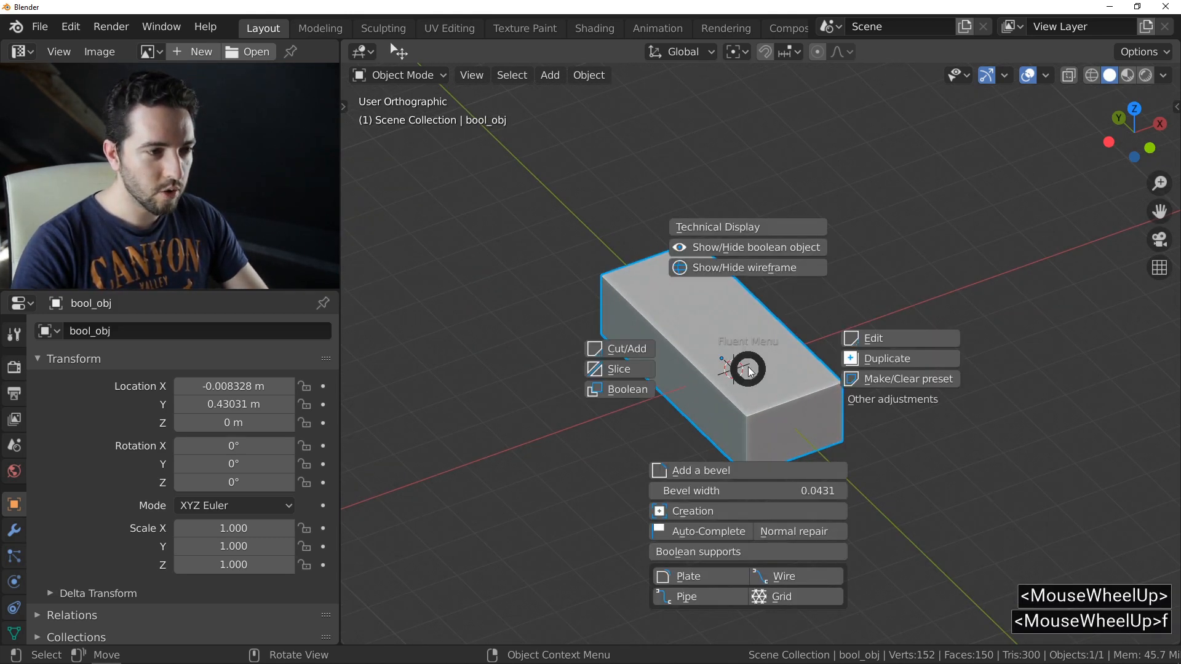
{"action": "left_click", "coordinate": [597, 347]}
{"action": "left_click", "coordinate": [712, 311]}
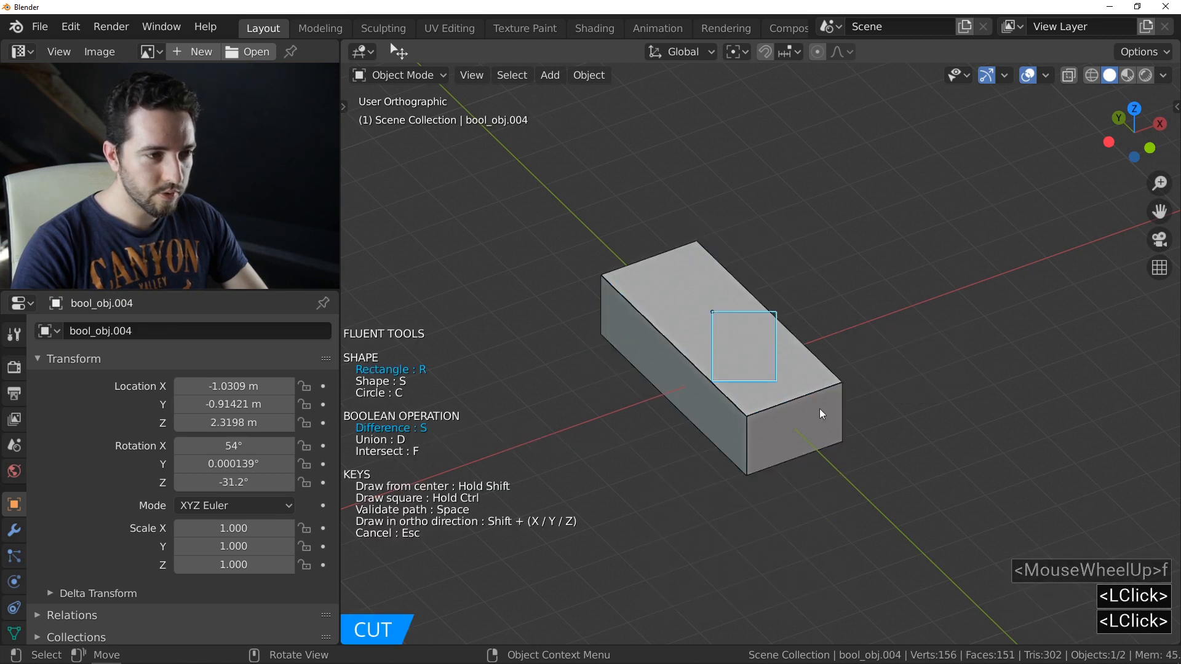
{"action": "left_click", "coordinate": [1021, 509]}
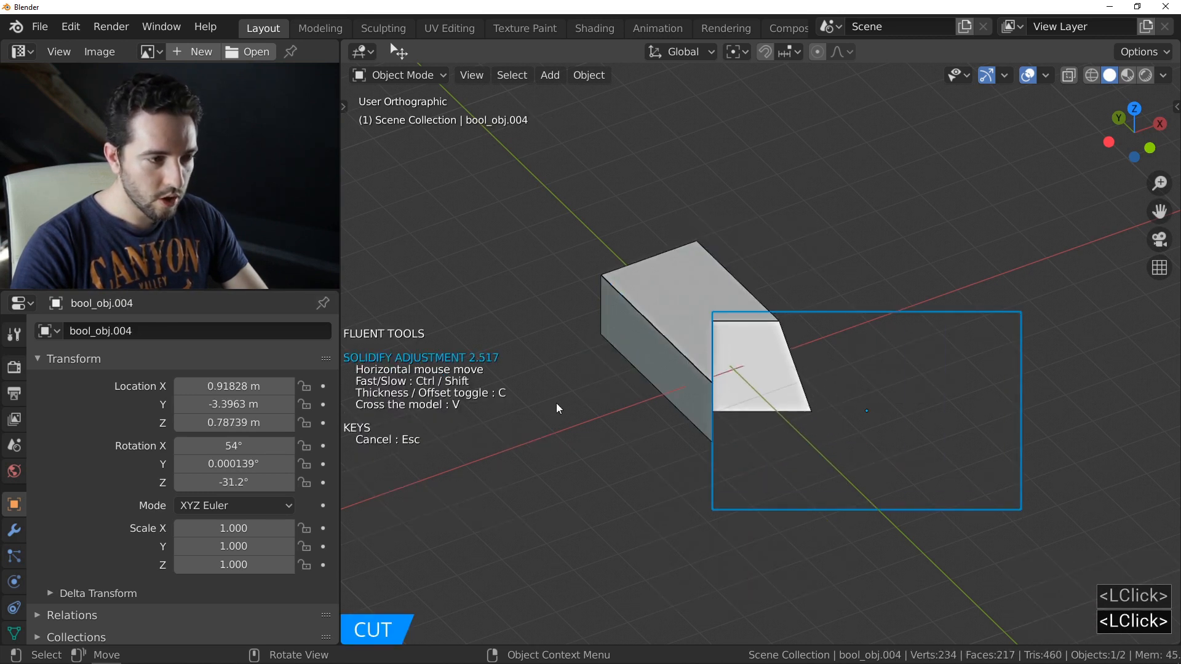
{"action": "key", "text": "v"}
{"action": "middle_click_drag", "start_coordinate": [556, 403], "coordinate": [689, 388]}
{"action": "right_click", "coordinate": [720, 383]}
From a rotated view, cut a second view-aligned rectangle through the rear side of the block, crossing the whole model
{"action": "key", "text": "alt"}
{"action": "key", "text": "alt+f"}
{"action": "left_click", "coordinate": [662, 309]}
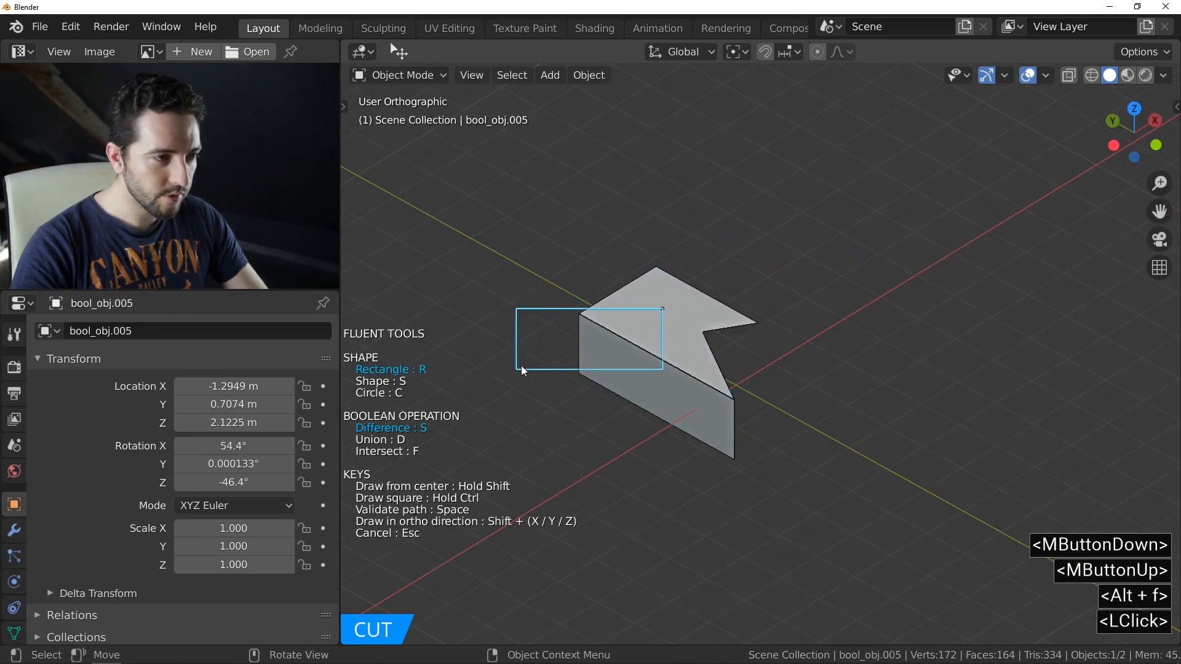
{"action": "left_click", "coordinate": [522, 364]}
{"action": "left_click", "coordinate": [467, 359]}
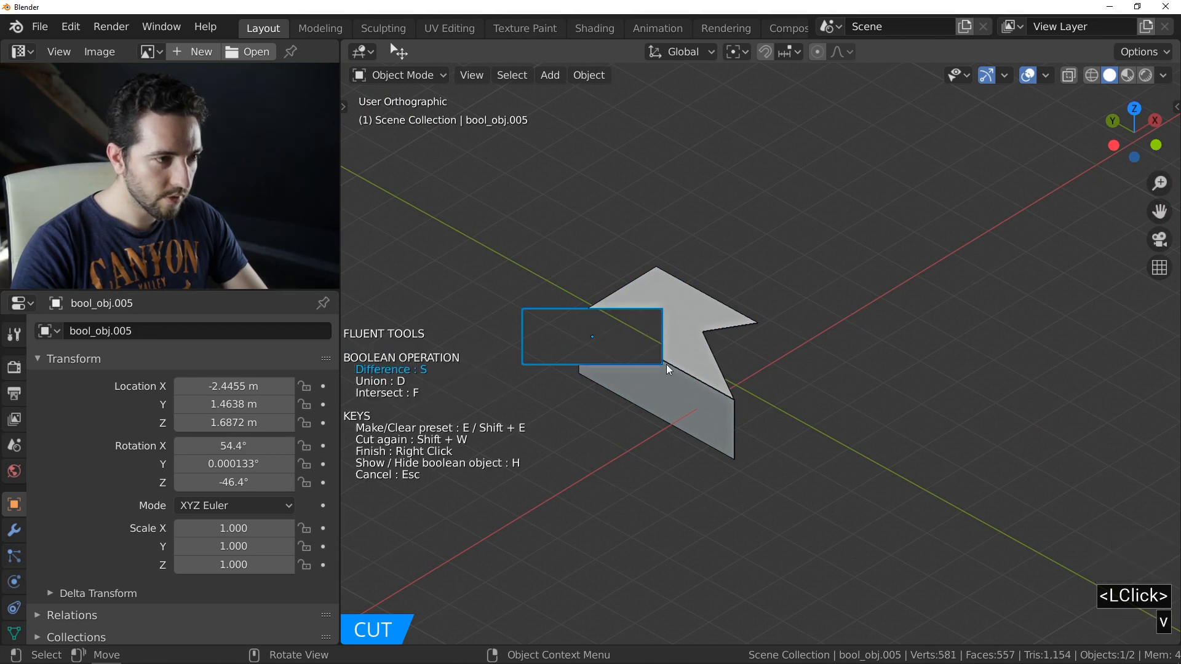
{"action": "key", "text": "v"}
{"action": "right_click", "coordinate": [744, 382]}
Undo the two view-aligned rectangular cuts
{"action": "middle_click_drag", "start_coordinate": [744, 383], "coordinate": [699, 365]}
{"action": "key", "text": "ctrl+z"}
{"action": "key", "text": "ctrl+z"}
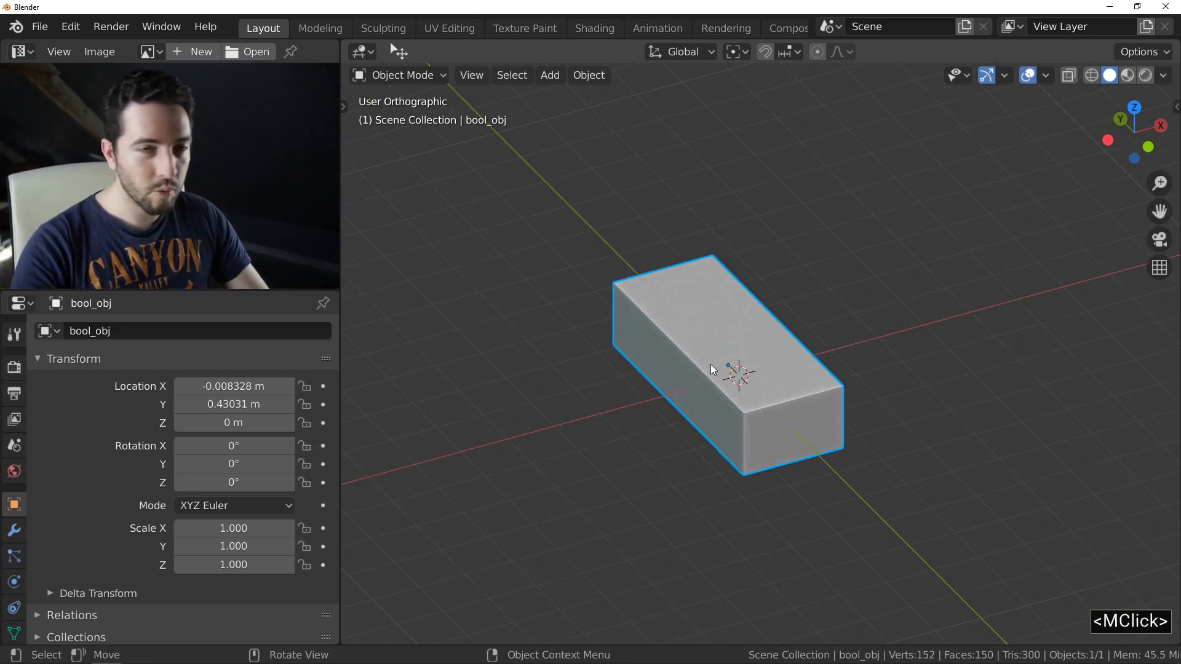
Start a rectangle cut on the box and display the drawing grid aligned to the current view
{"action": "key", "text": "f"}
{"action": "left_click", "coordinate": [674, 371]}
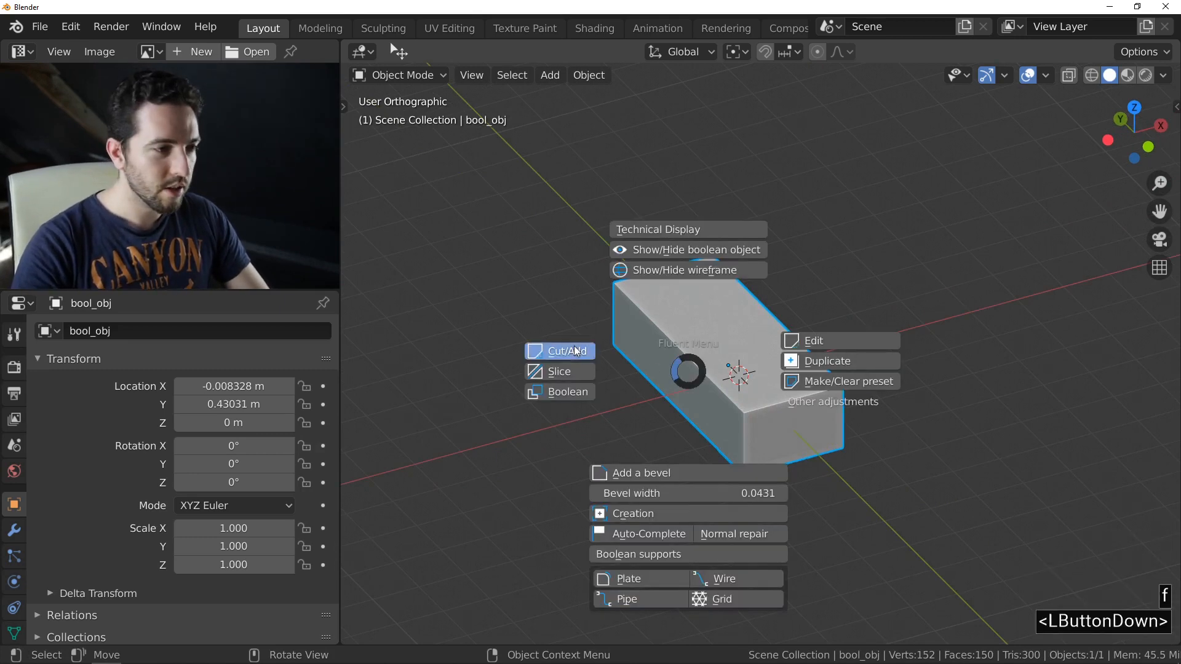
{"action": "right_click", "coordinate": [708, 350]}
{"action": "left_click", "coordinate": [1037, 255]}
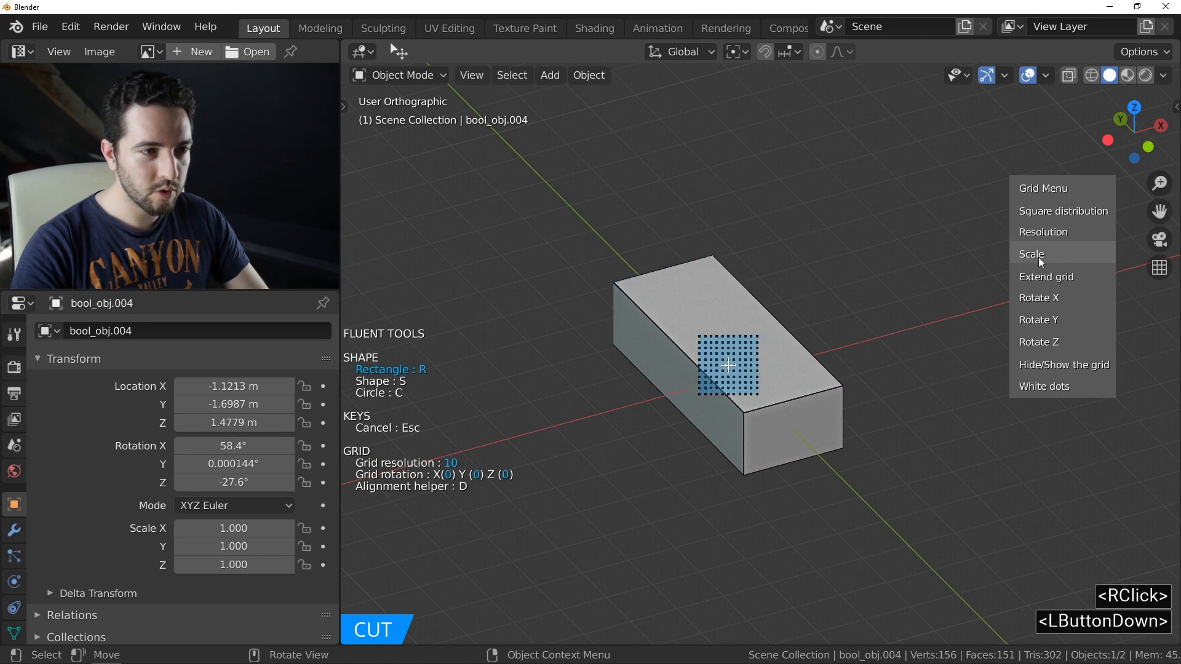
{"action": "middle_click_drag", "start_coordinate": [634, 349], "coordinate": [759, 365]}
{"action": "right_click", "coordinate": [677, 361]}
{"action": "right_click", "coordinate": [581, 416]}
{"action": "middle_click_drag", "start_coordinate": [581, 417], "coordinate": [686, 383], "text": "shift"}
{"action": "right_click", "coordinate": [916, 440]}
{"action": "middle_click_drag", "start_coordinate": [916, 440], "coordinate": [658, 377], "text": "shift"}
Cancel the cut and delete the box
{"action": "key", "text": "Escape"}
{"action": "key", "text": "Delete"}
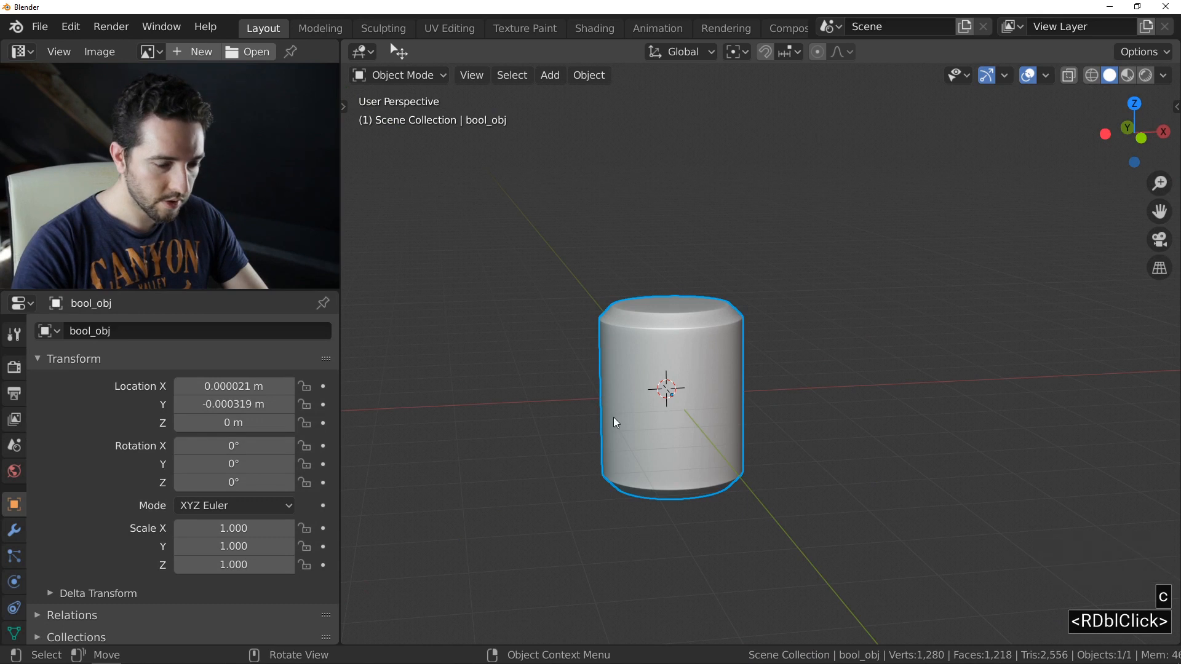
In front orthographic view, cut a tall rectangular recess into the front of the cylinder and set its depth
{"action": "key", "text": "1"}
{"action": "key", "text": "5"}
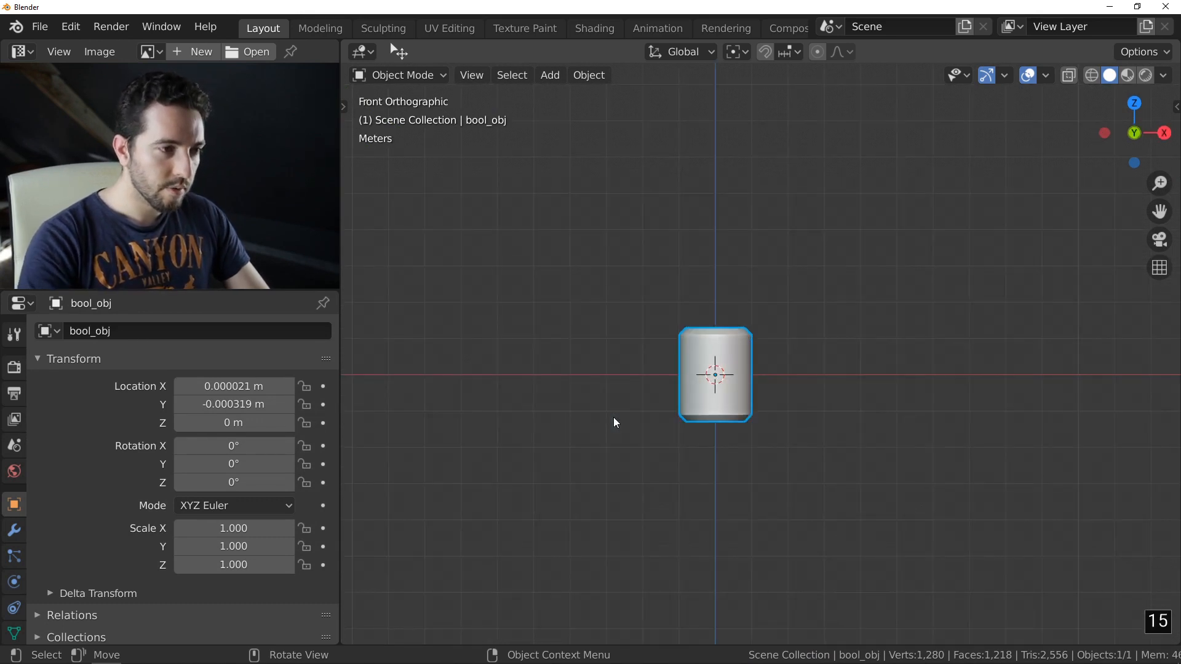
{"action": "scroll", "coordinate": [701, 369], "scroll_direction": "up", "scroll_amount": 5}
{"action": "key", "text": "f"}
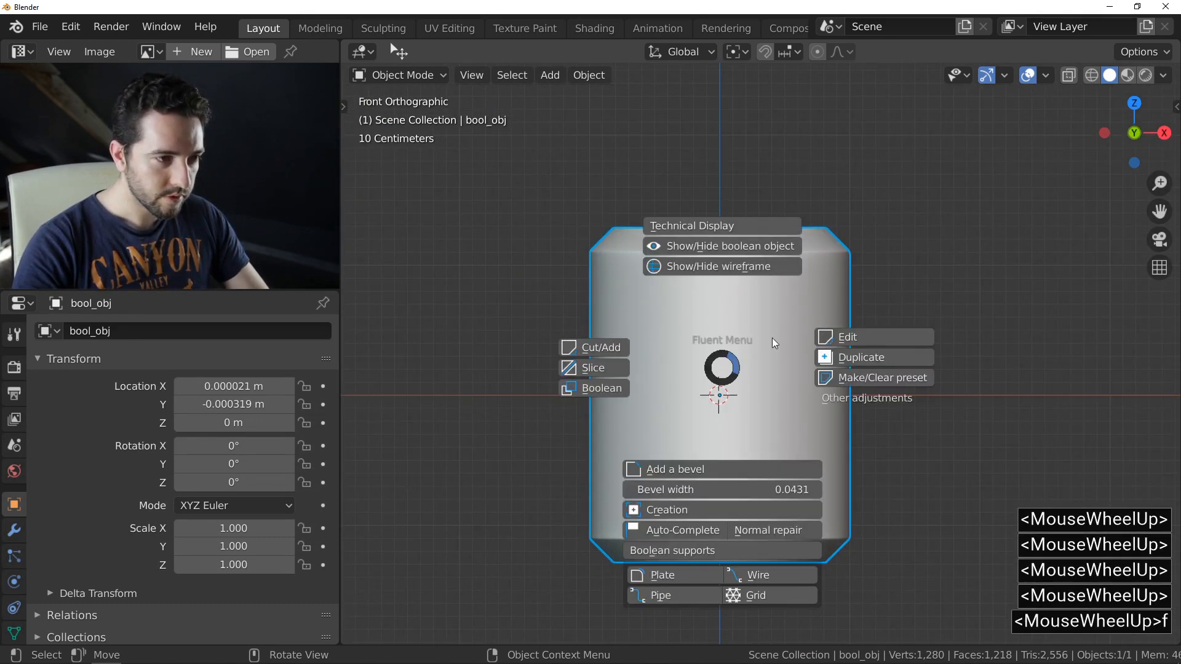
{"action": "left_click", "coordinate": [601, 348]}
{"action": "key", "text": "r"}
{"action": "left_click", "coordinate": [687, 312]}
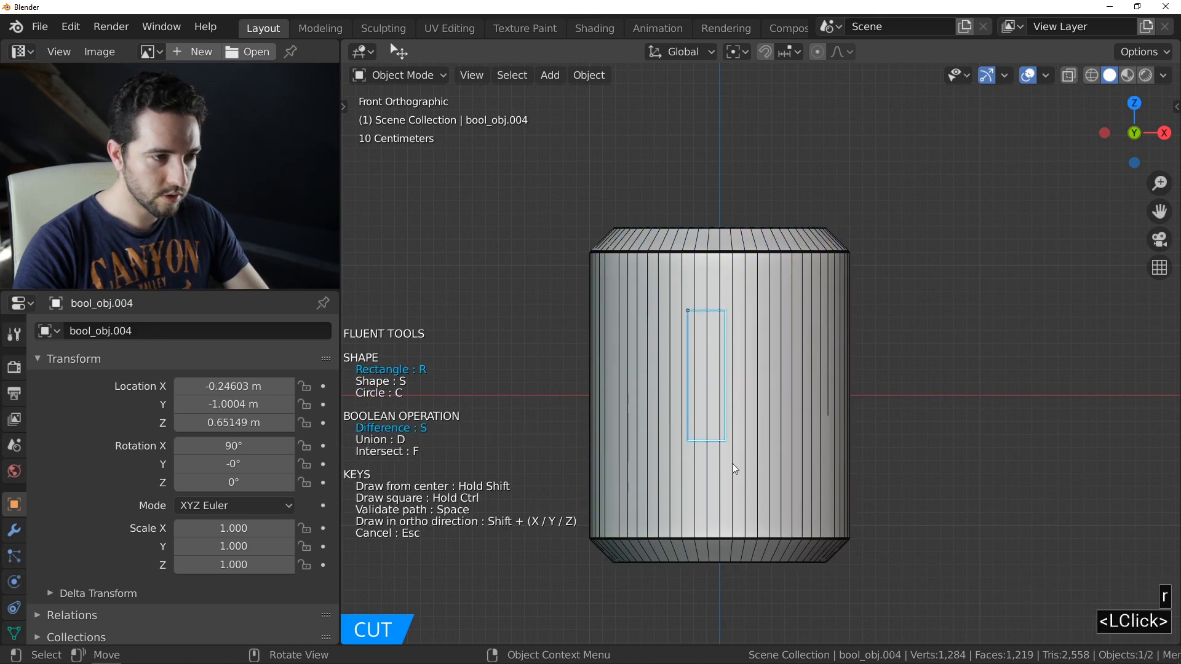
{"action": "left_click", "coordinate": [765, 512]}
{"action": "left_click", "coordinate": [722, 501]}
Round the corners of the rectangular recess in the cylinder and finish the cut
{"action": "middle_click_drag", "start_coordinate": [661, 414], "coordinate": [745, 424]}
{"action": "left_click_drag", "start_coordinate": [773, 405], "coordinate": [801, 391]}
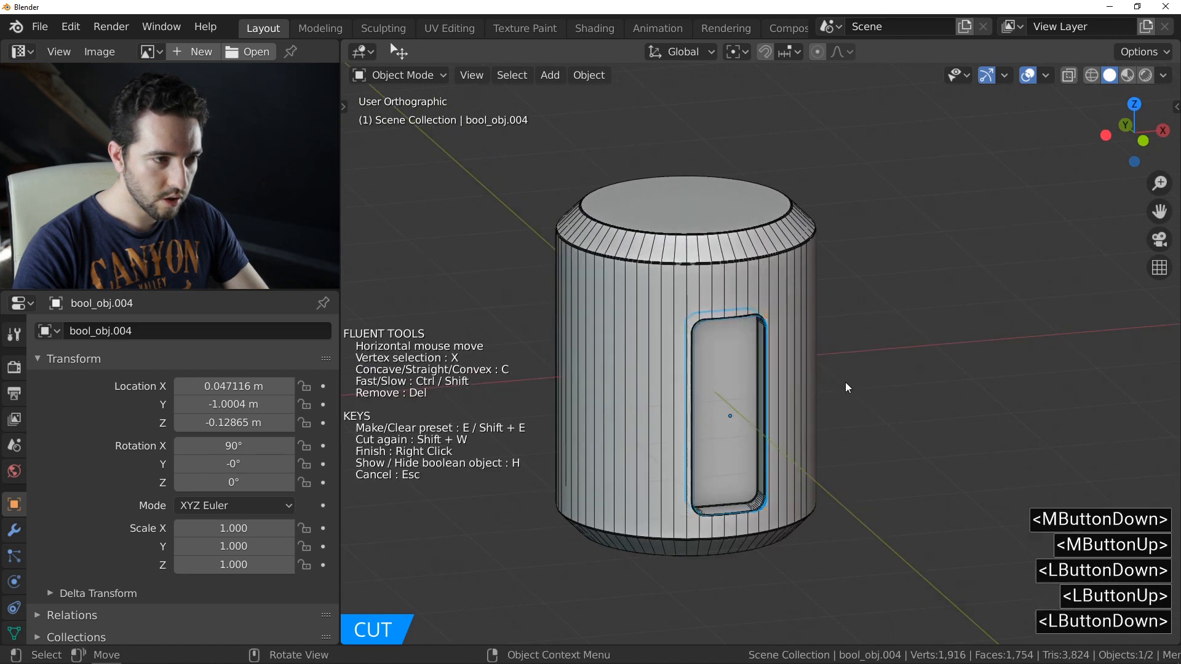
{"action": "right_click", "coordinate": [845, 381]}
{"action": "mouse_move", "coordinate": [838, 384]}
{"action": "middle_mouse_down"}
{"action": "mouse_move", "coordinate": [710, 387]}
{"action": "mouse_move", "coordinate": [762, 383]}
{"action": "mouse_move", "coordinate": [801, 406]}
{"action": "mouse_move", "coordinate": [802, 433]}
{"action": "middle_mouse_up"}
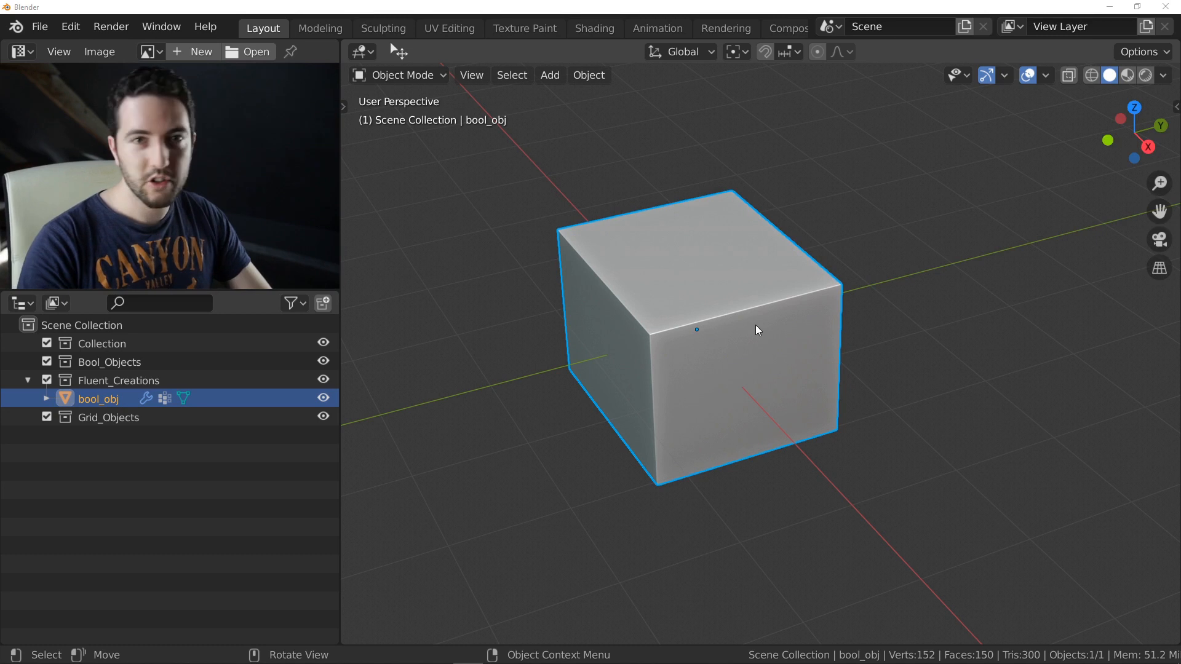
In orthographic view, cut a view-aligned triangle across the block's front corner with the Shape tool, crossing the whole model
{"action": "scroll", "coordinate": [741, 332], "scroll_direction": "up", "scroll_amount": 3}
{"action": "key", "text": "f"}
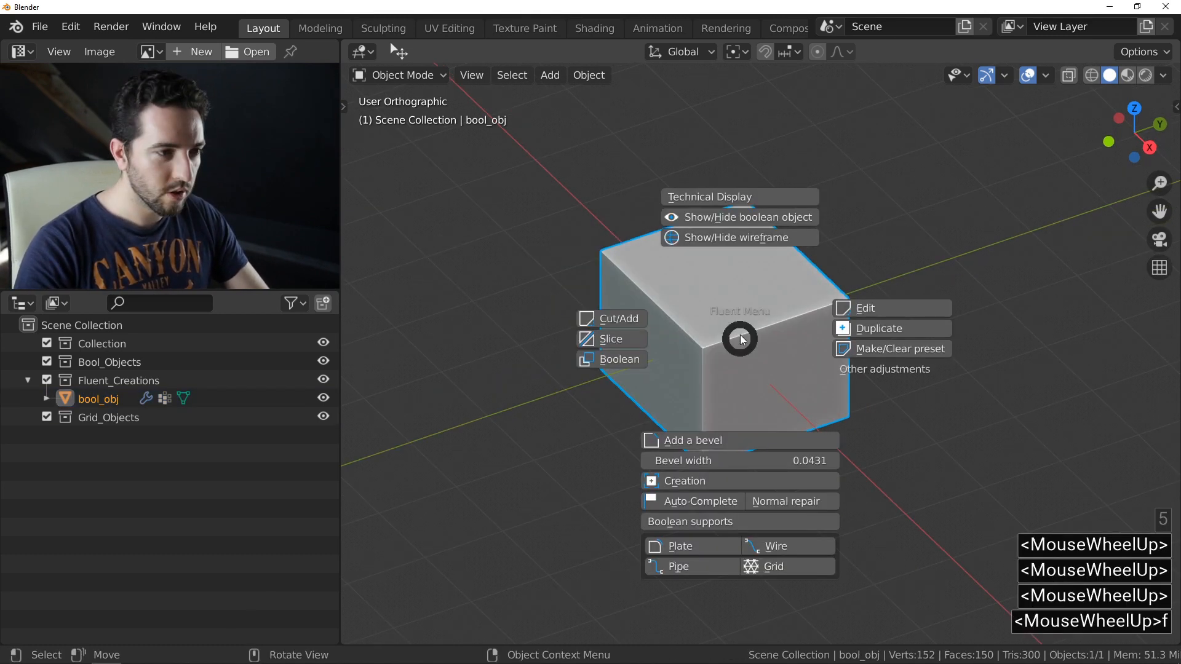
{"action": "left_click", "coordinate": [626, 319]}
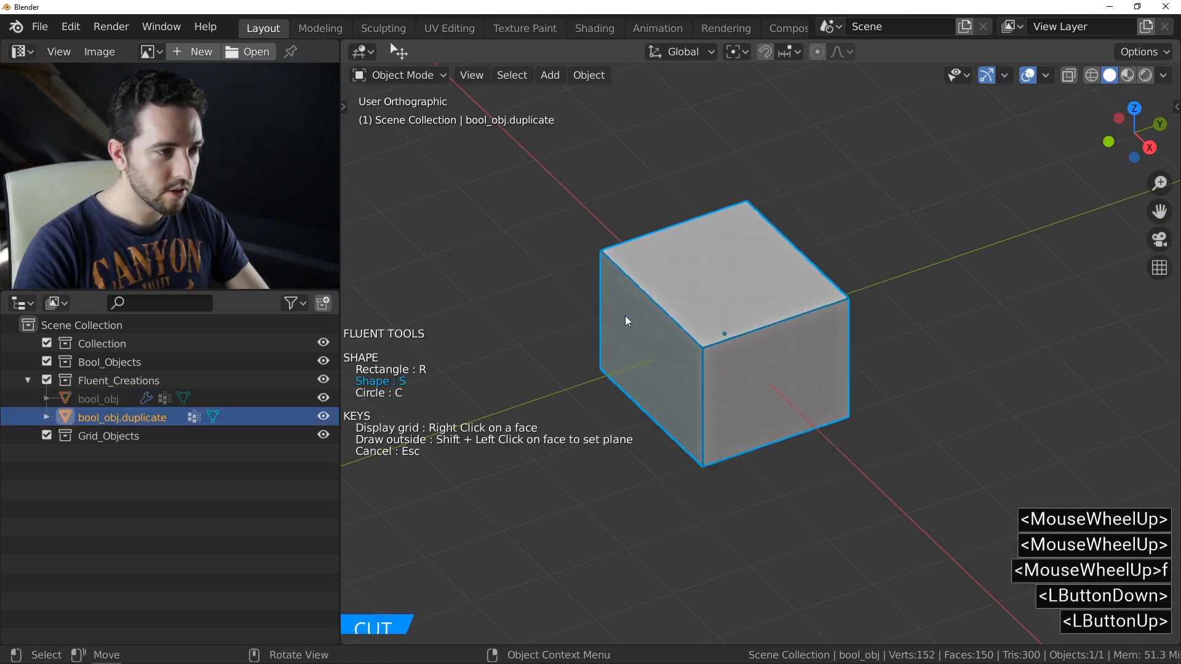
{"action": "left_click", "coordinate": [903, 187]}
{"action": "left_click", "coordinate": [624, 496]}
{"action": "left_click", "coordinate": [1047, 549]}
{"action": "right_click", "coordinate": [1047, 549]}
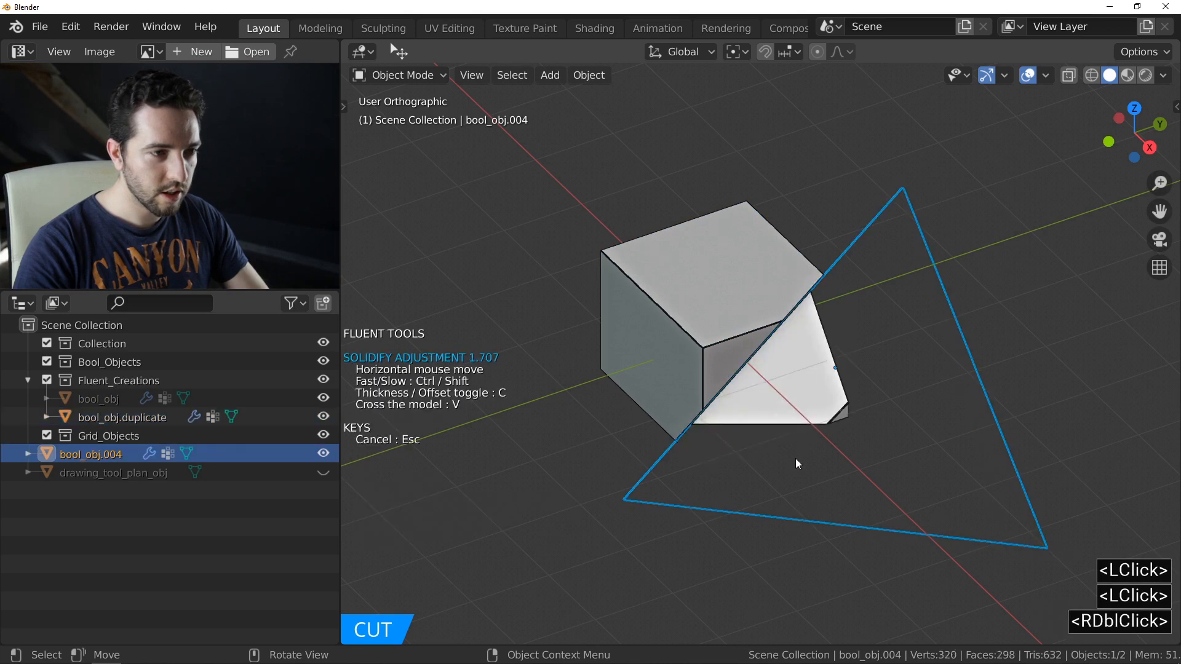
{"action": "key", "text": "v"}
From another side, slice off a second block corner with a view-aligned triangular Shape cut crossing the whole model
{"action": "middle_click_drag", "start_coordinate": [854, 346], "coordinate": [740, 300]}
{"action": "key", "text": "f"}
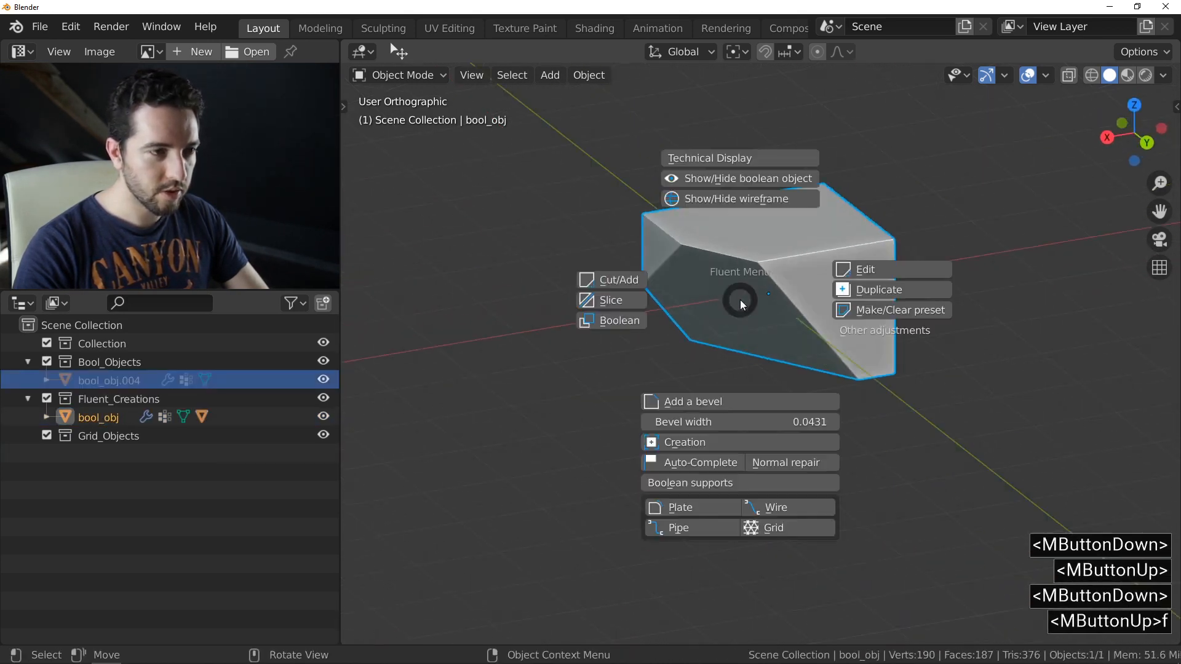
{"action": "left_click", "coordinate": [606, 281]}
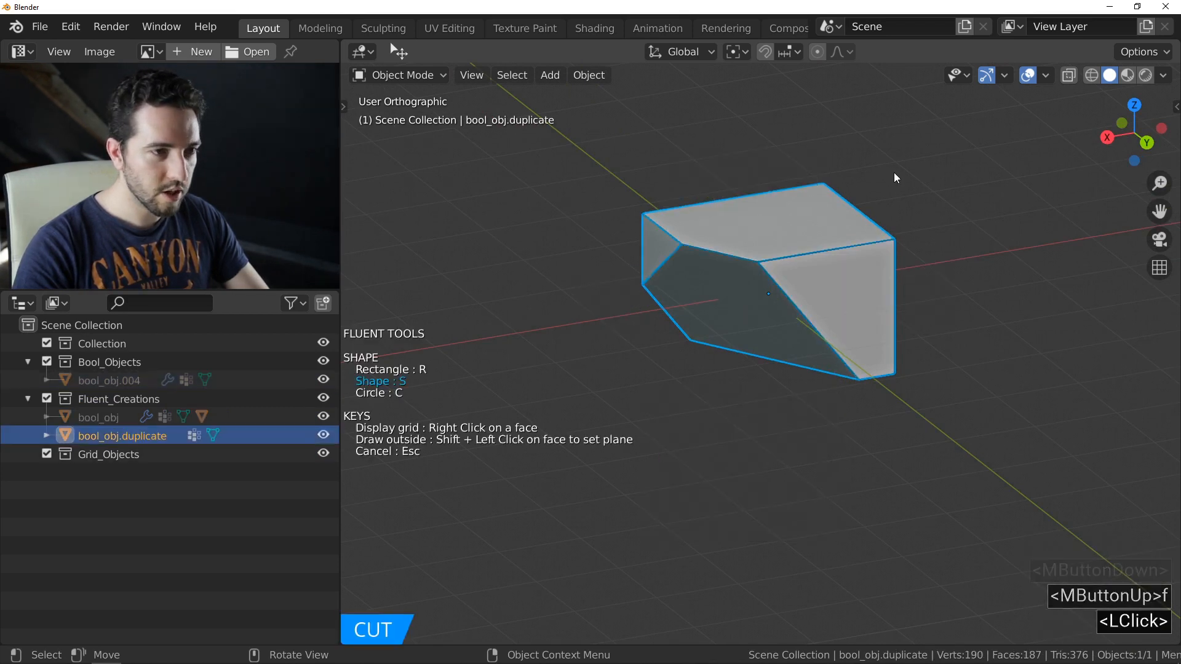
{"action": "left_click", "coordinate": [892, 168]}
{"action": "left_click", "coordinate": [685, 423]}
{"action": "double_click", "coordinate": [1083, 449]}
{"action": "right_click", "coordinate": [1083, 450]}
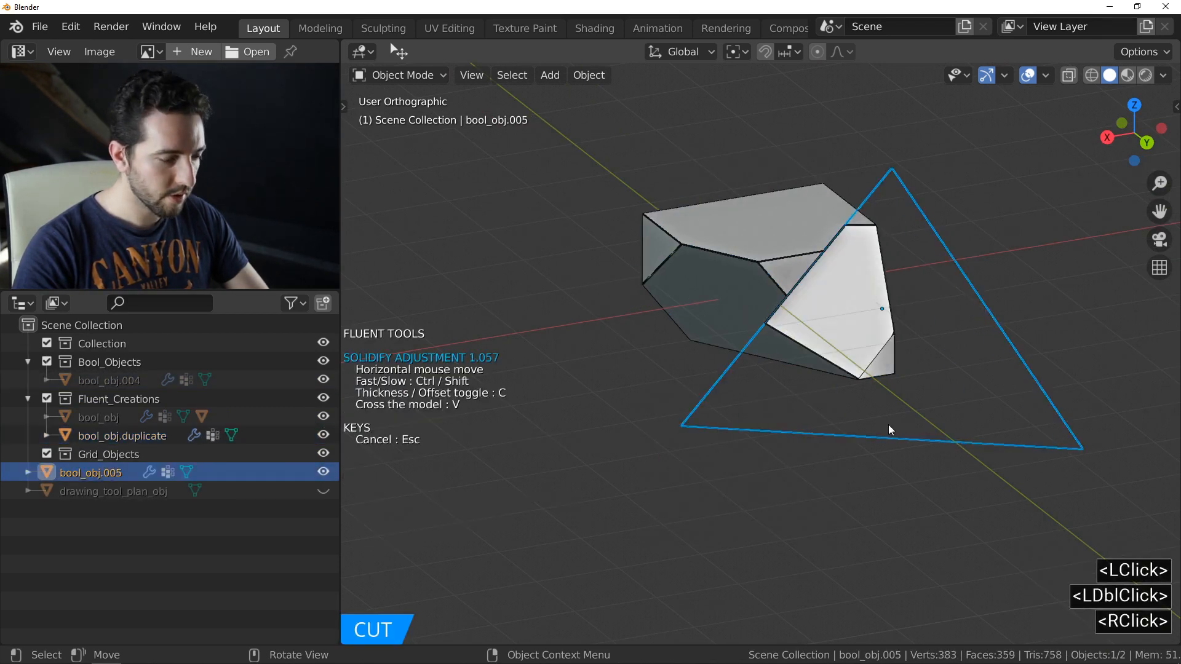
{"action": "key", "text": "v"}
{"action": "right_click", "coordinate": [888, 427]}
{"action": "middle_click_drag", "start_coordinate": [903, 403], "coordinate": [874, 332]}
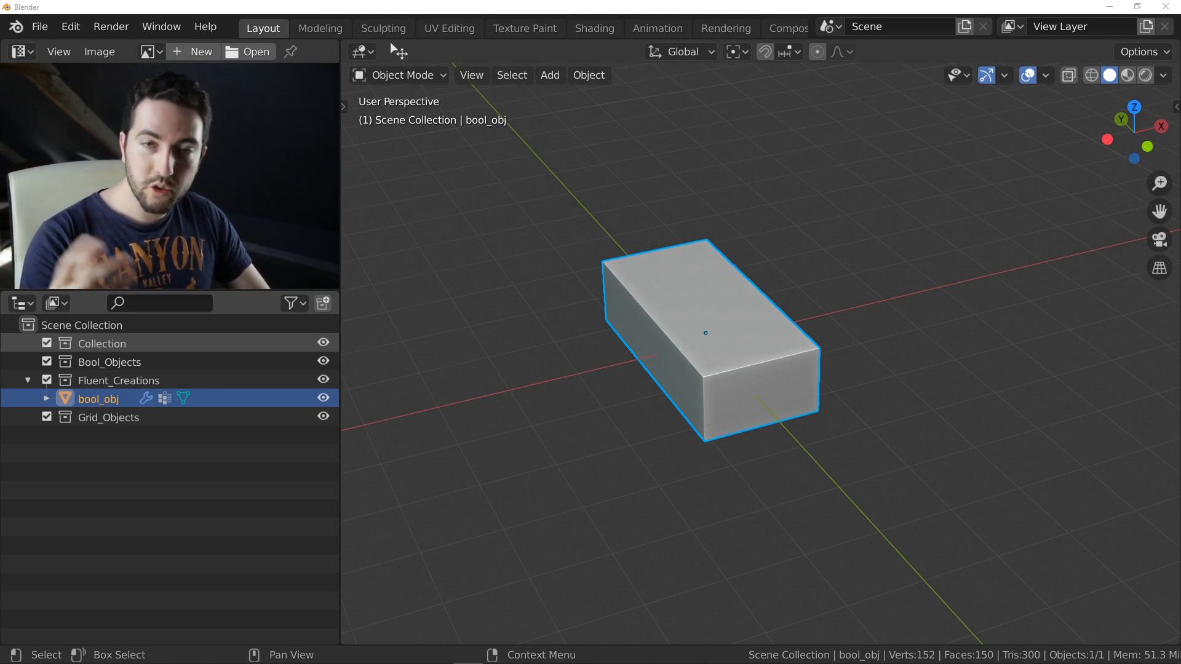
In orthographic view, start a rectangle cut on the box, display the view-aligned grid and scale it up to cover the box
{"action": "middle_click_drag", "start_coordinate": [621, 369], "coordinate": [605, 344]}
{"action": "key", "text": "KP_5"}
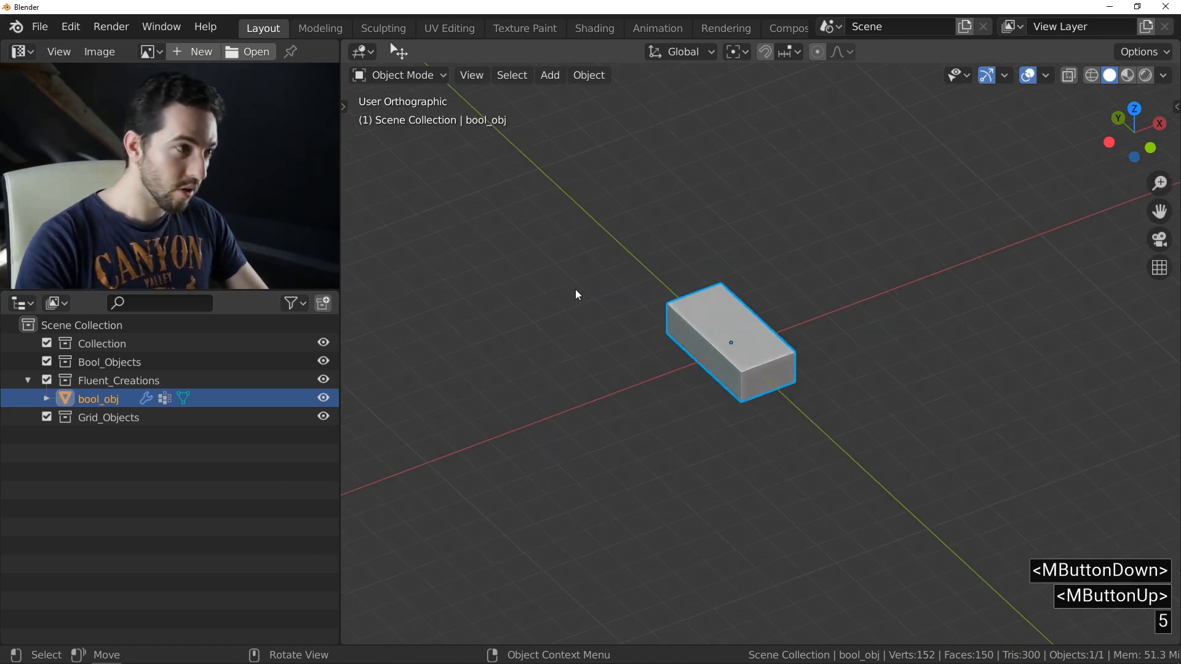
{"action": "scroll", "coordinate": [742, 341], "scroll_direction": "up", "scroll_amount": 4}
{"action": "middle_click_drag", "start_coordinate": [713, 305], "coordinate": [702, 303], "text": "shift"}
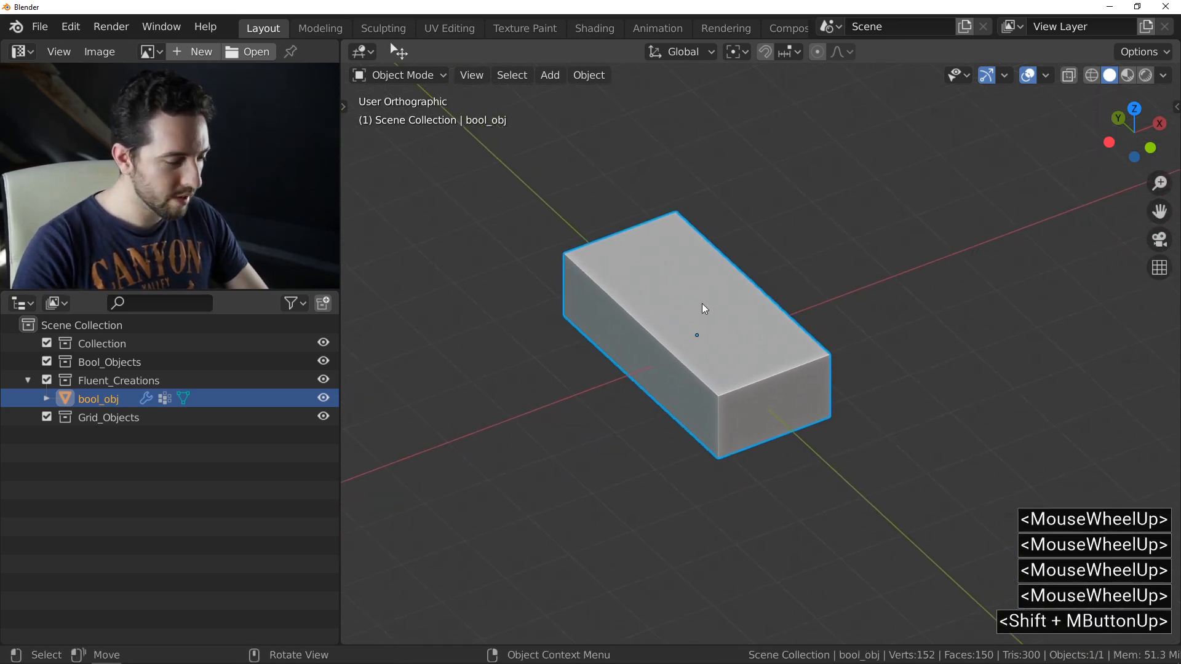
{"action": "key", "text": "f"}
{"action": "left_click", "coordinate": [597, 300]}
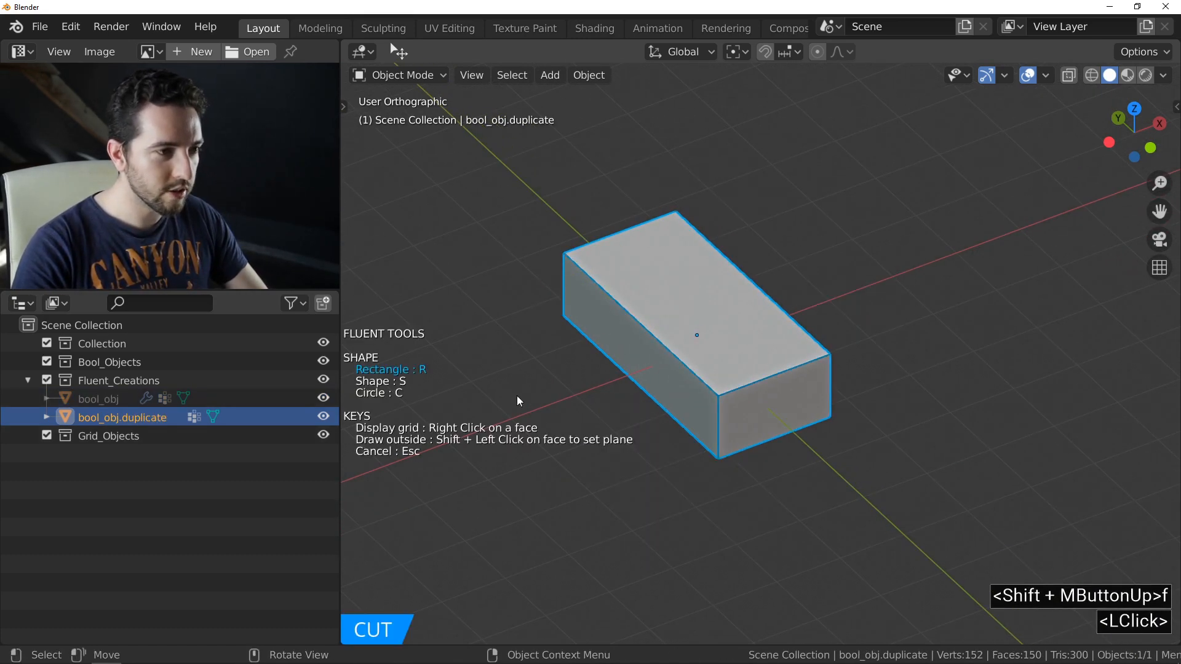
{"action": "right_click", "coordinate": [647, 314]}
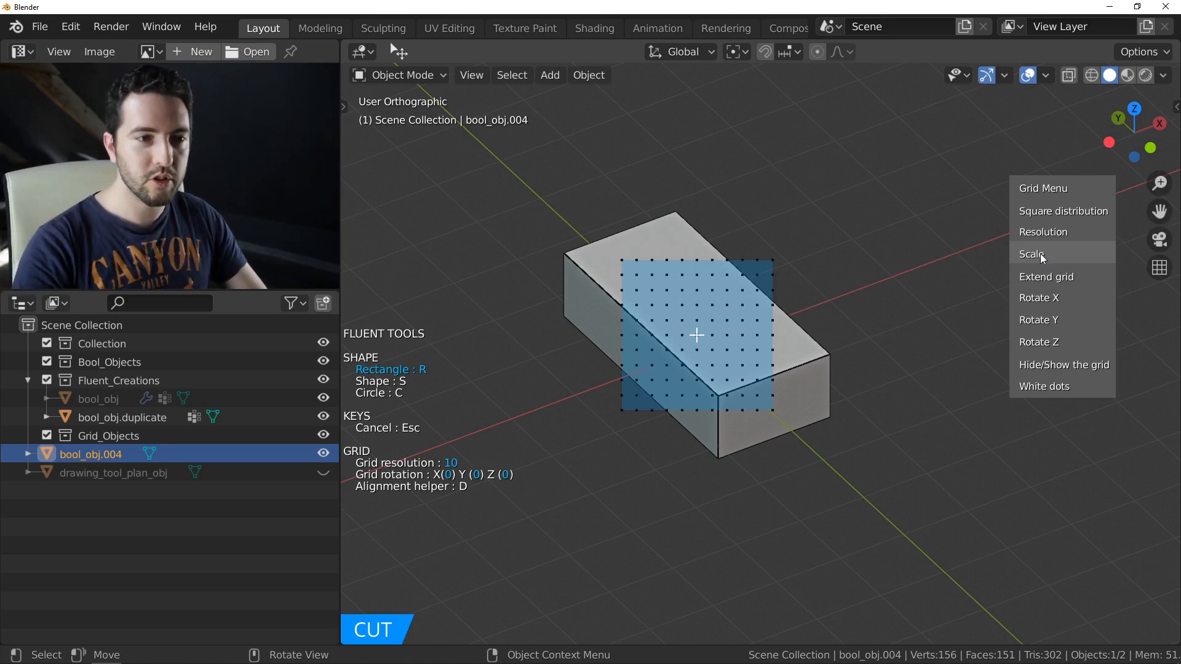
{"action": "left_click_drag", "start_coordinate": [1035, 255], "coordinate": [1066, 241]}
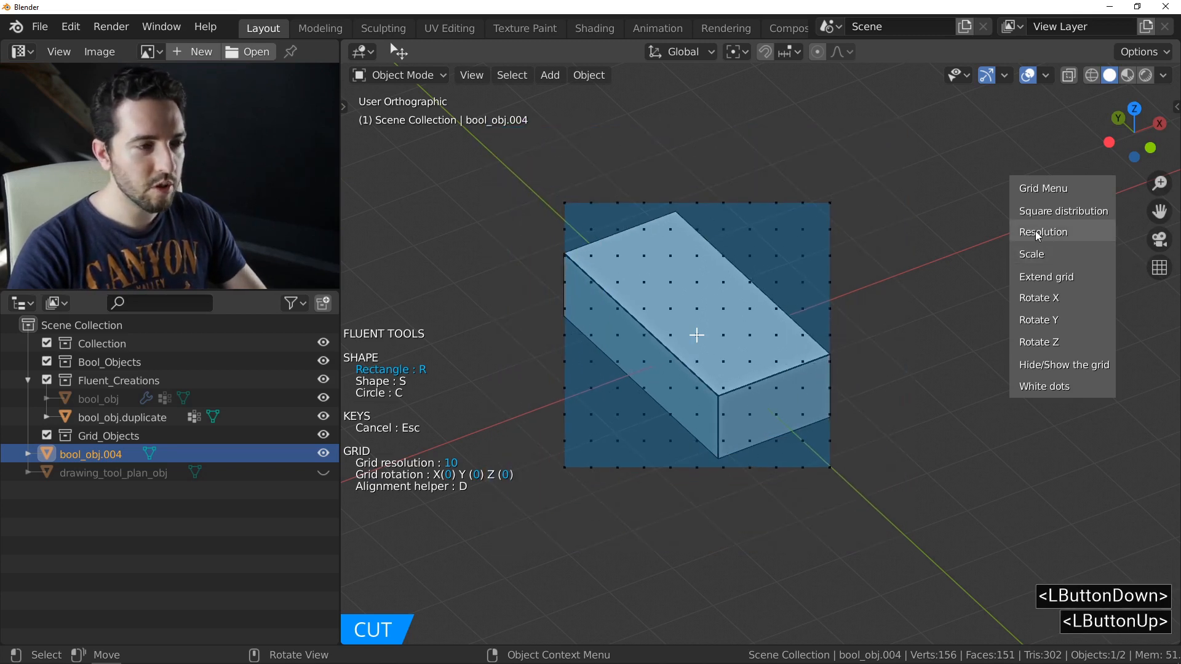
Set the view-aligned grid's resolution to 17, switch to perspective and align the grid to the box's top face
{"action": "left_click", "coordinate": [1038, 233]}
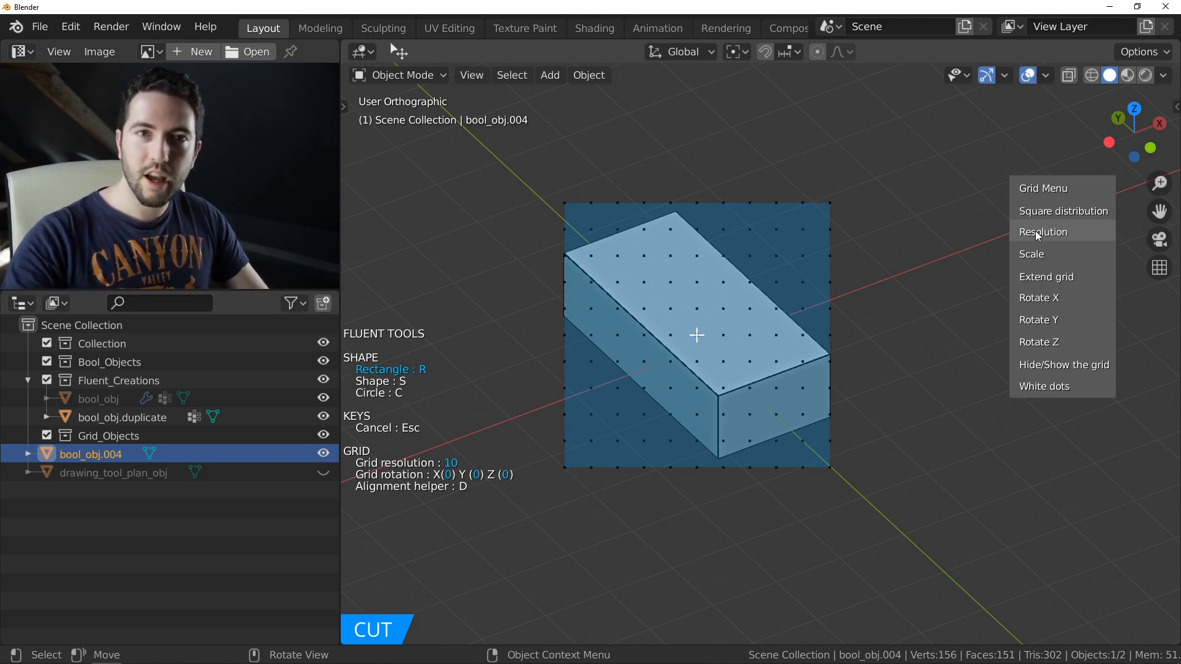
{"action": "left_click_drag", "start_coordinate": [1035, 231], "coordinate": [1123, 243]}
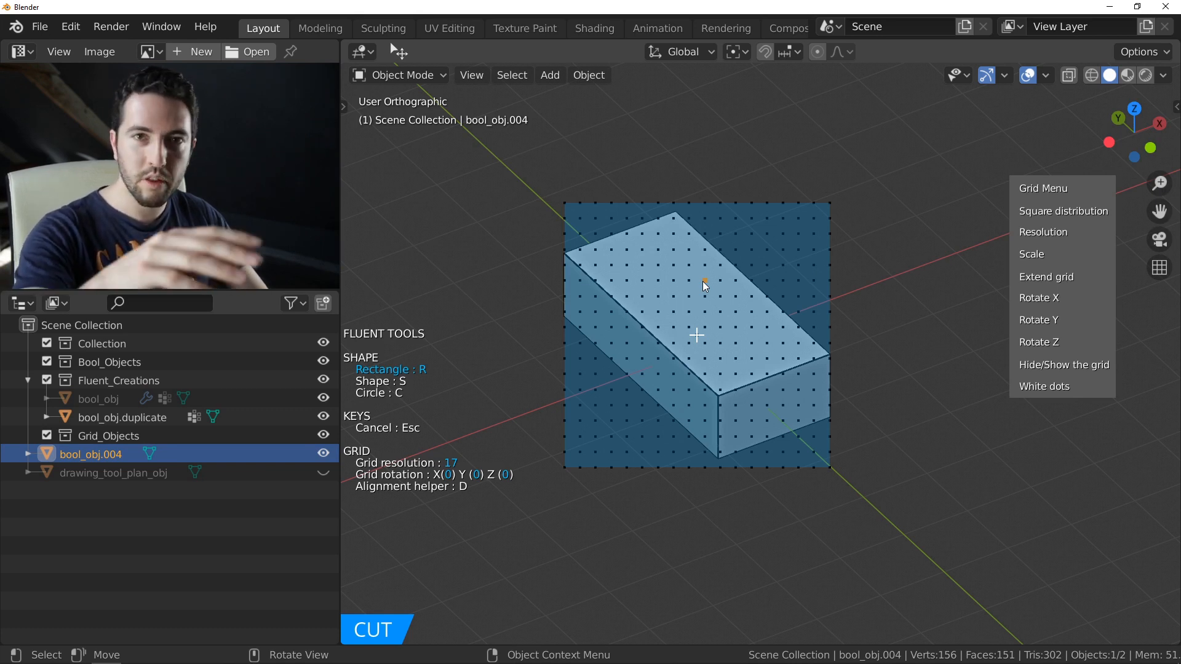
{"action": "key", "text": "5"}
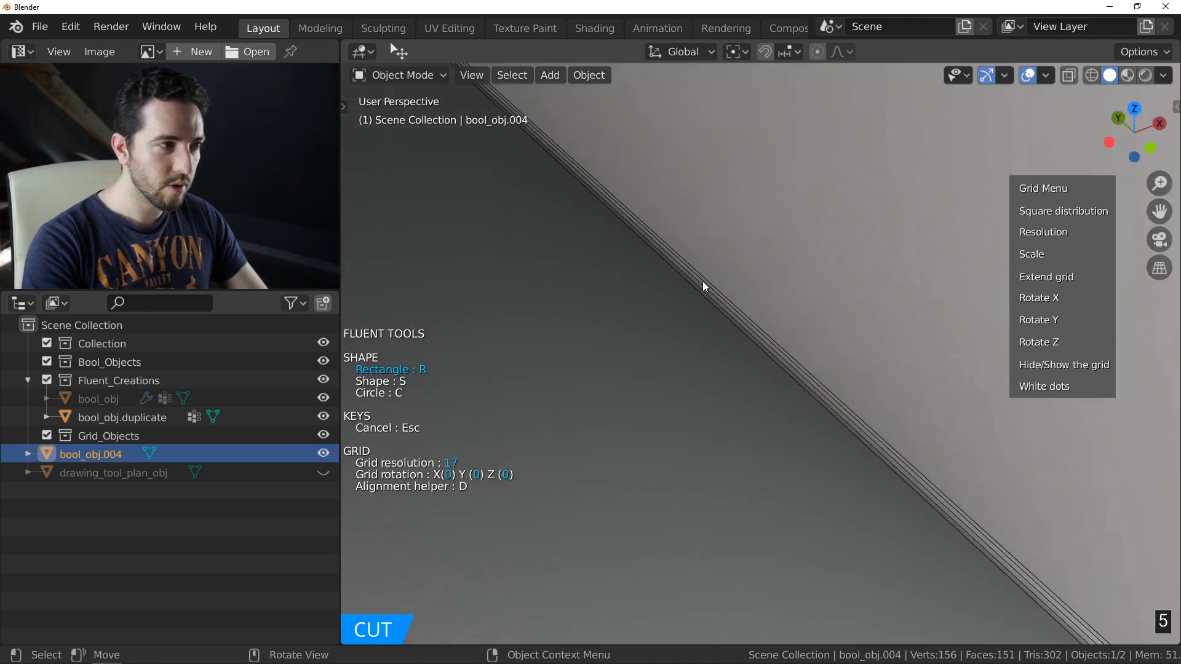
{"action": "scroll", "coordinate": [706, 287], "scroll_direction": "down", "scroll_amount": 3}
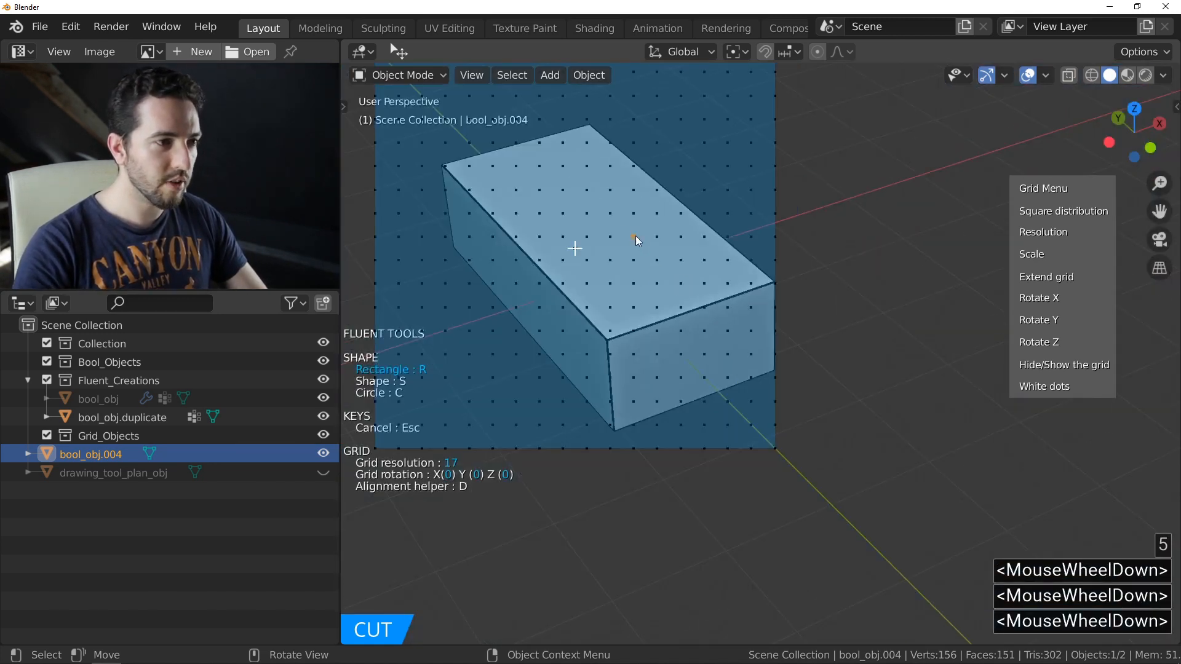
{"action": "right_click", "coordinate": [620, 226]}
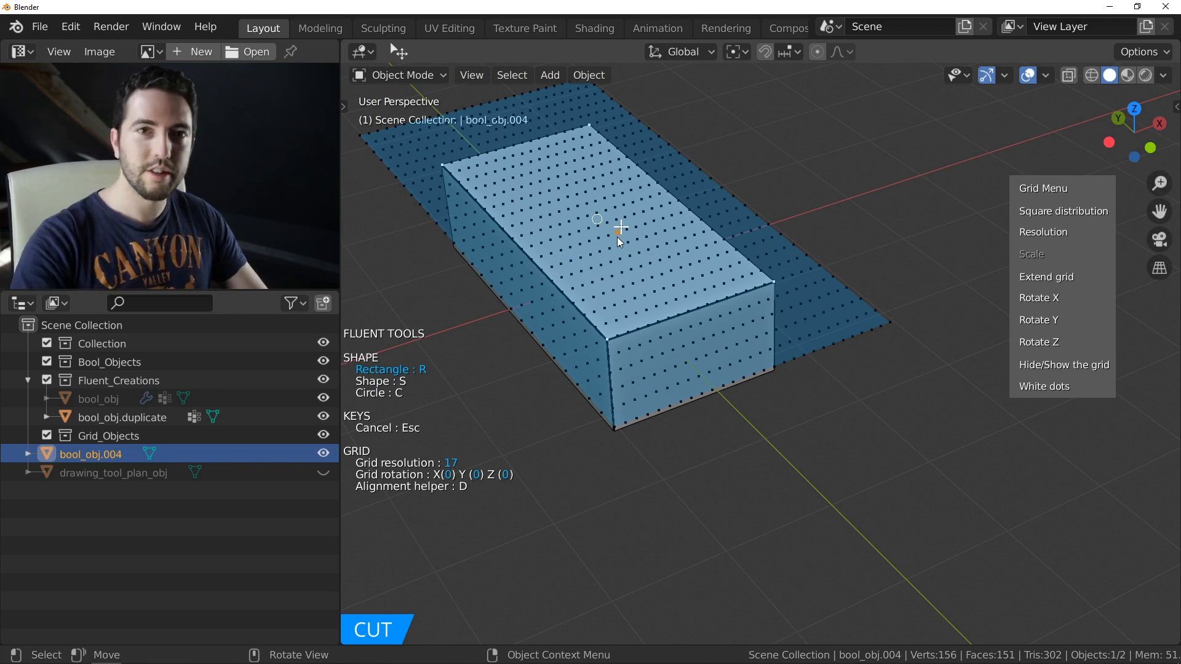
Lower the resolution of the grid on the box's top face to 9
{"action": "middle_click_drag", "start_coordinate": [589, 251], "coordinate": [615, 262], "text": "shift"}
{"action": "right_click", "coordinate": [748, 369]}
{"action": "right_click", "coordinate": [749, 369]}
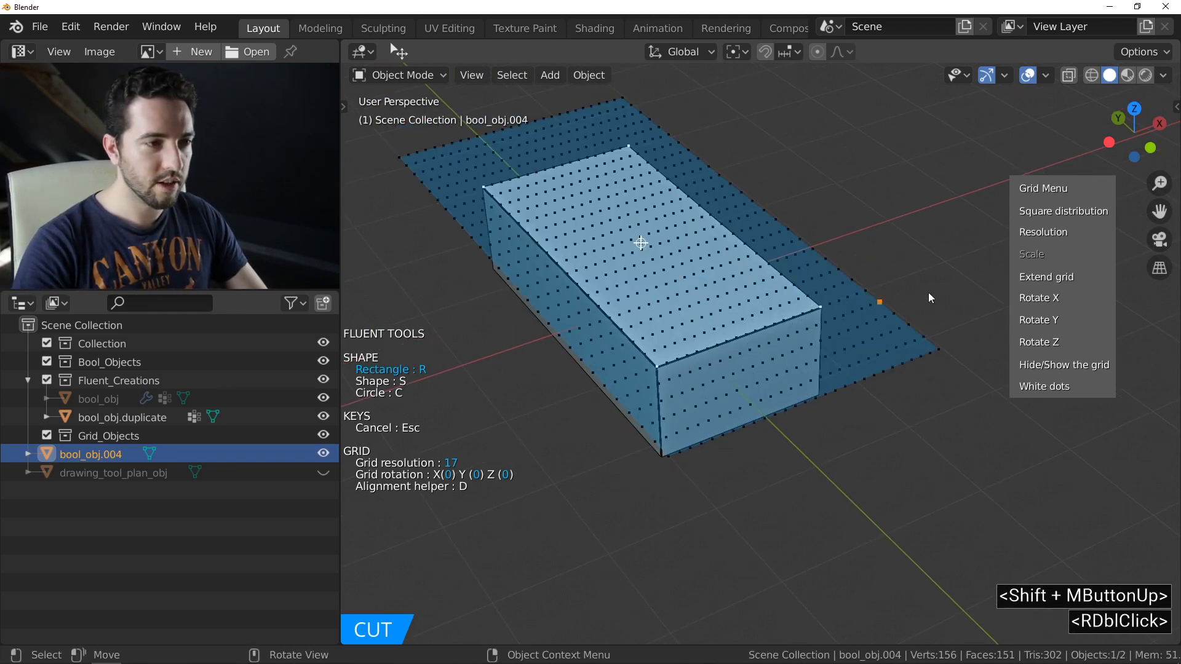
{"action": "left_click", "coordinate": [1045, 232]}
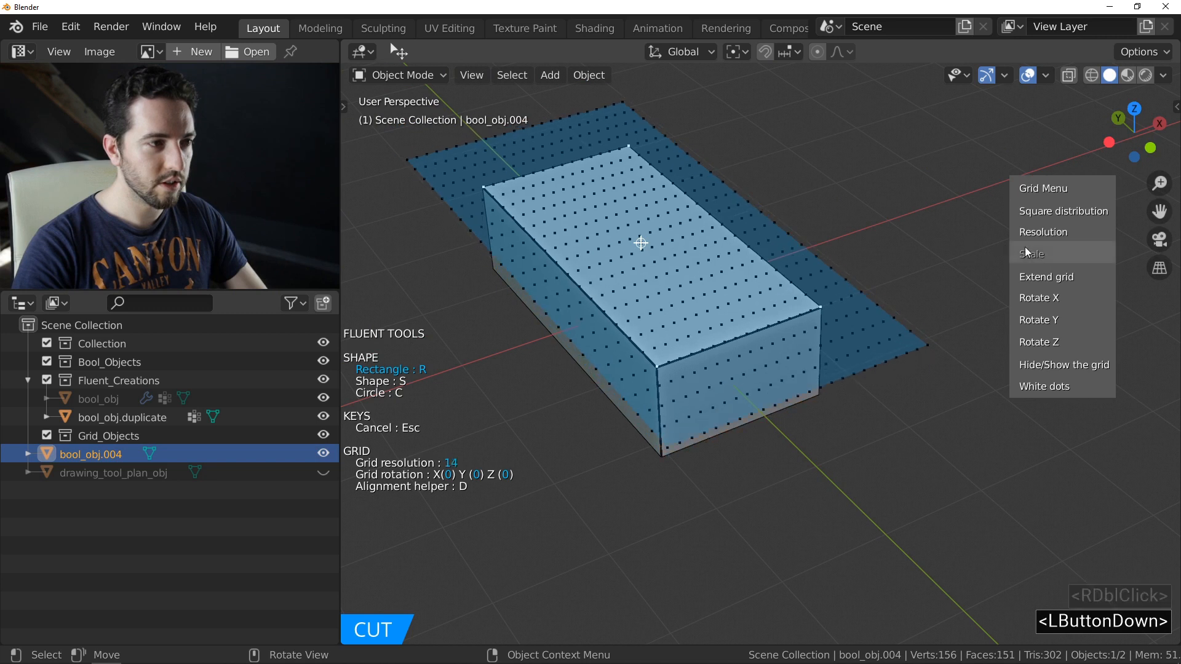
{"action": "left_click", "coordinate": [847, 251]}
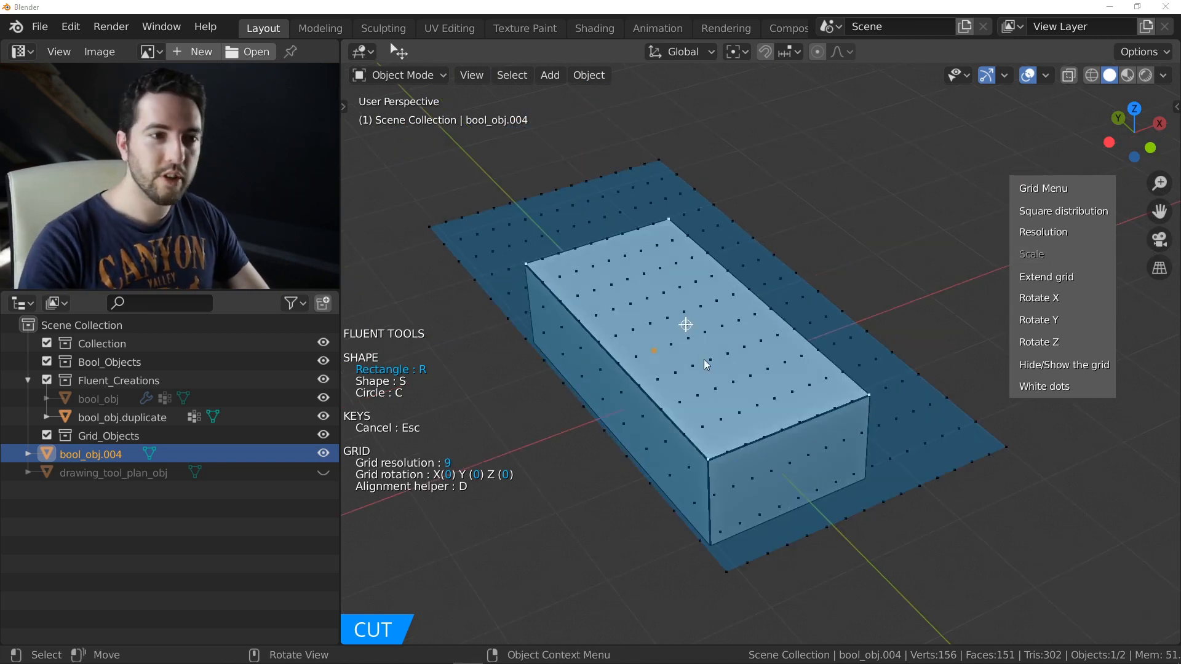
Reposition the floating Grid Menu in the viewport
{"action": "left_click_drag", "start_coordinate": [1027, 250], "coordinate": [665, 223]}
{"action": "left_click_drag", "start_coordinate": [670, 182], "coordinate": [885, 499]}
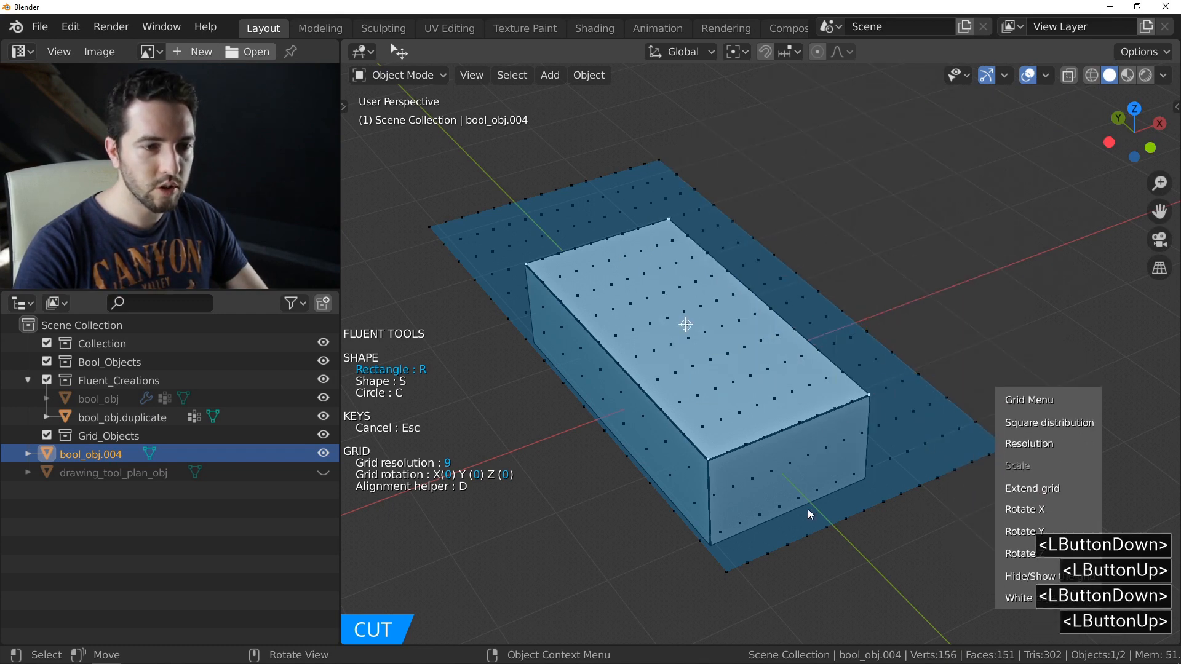
{"action": "left_click_drag", "start_coordinate": [992, 405], "coordinate": [941, 227]}
{"action": "left_click_drag", "start_coordinate": [997, 132], "coordinate": [944, 224]}
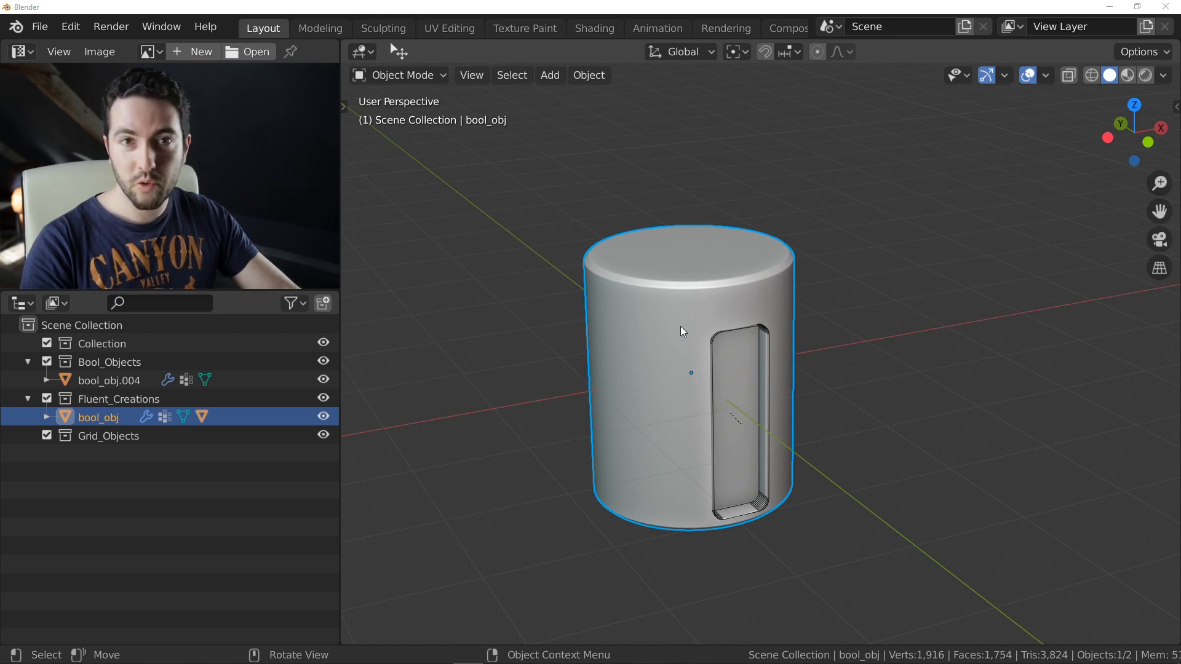
With the recessed cylinder in the scene, search the available commands for "add cu"
{"action": "key", "text": "F3"}
{"action": "left_click", "coordinate": [794, 7]}
{"action": "key", "text": "F3"}
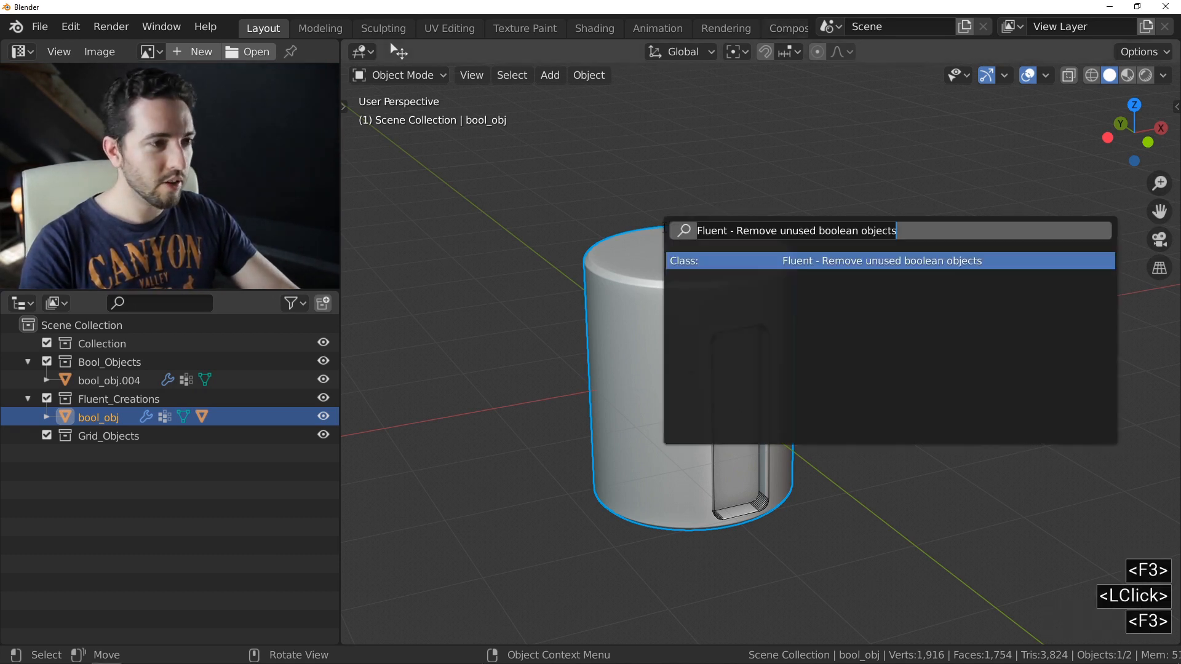
{"action": "key", "text": "BackSpace"}
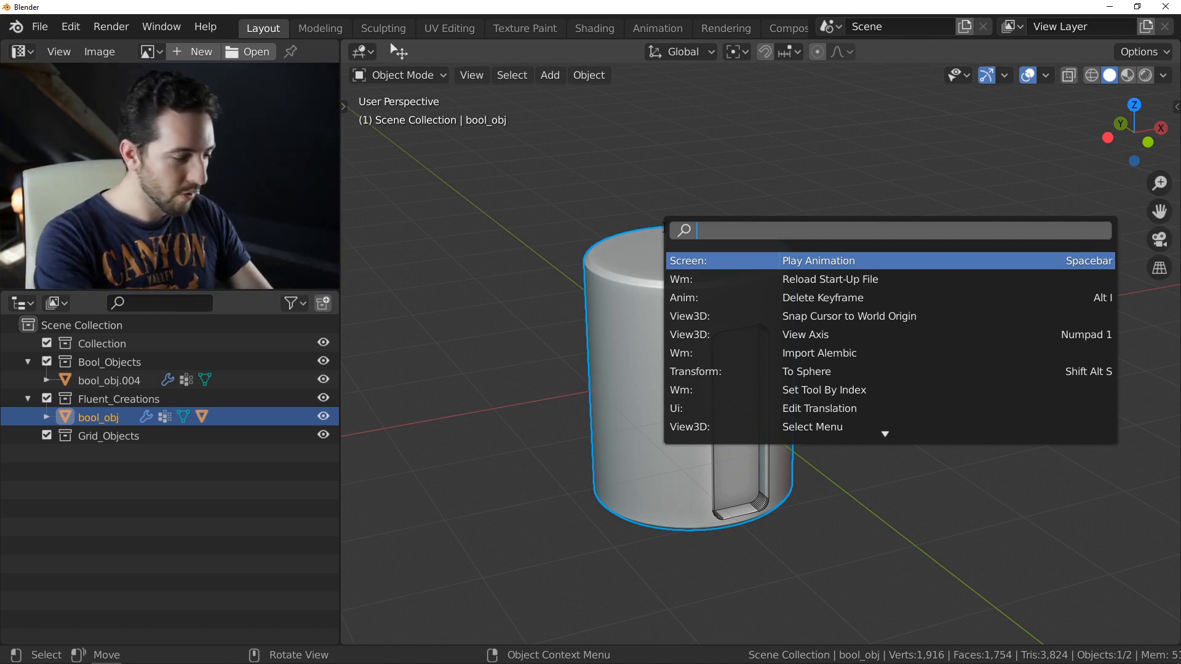
{"action": "type", "text": "add cu"}
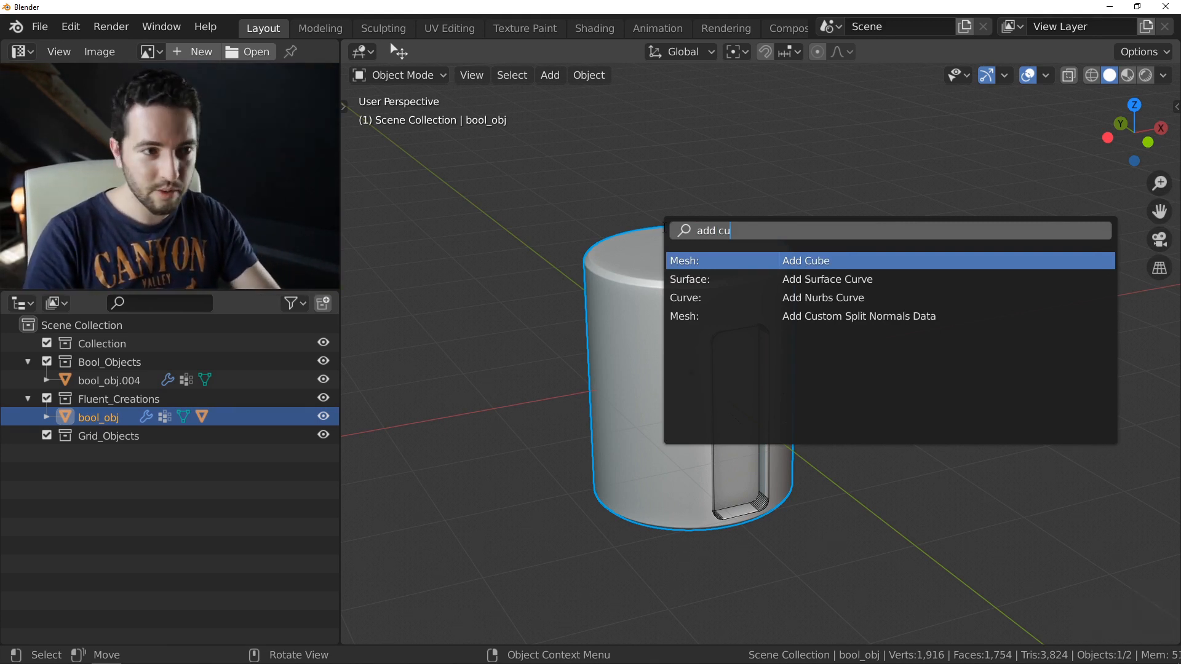
Search the commands for "flue" to find Fluent's cleanup operator and close the search without running it
{"action": "key", "text": "BackSpace"}
{"action": "key", "text": "BackSpace"}
{"action": "key", "text": "BackSpace"}
{"action": "key", "text": "BackSpace"}
{"action": "key", "text": "BackSpace"}
{"action": "key", "text": "BackSpace"}
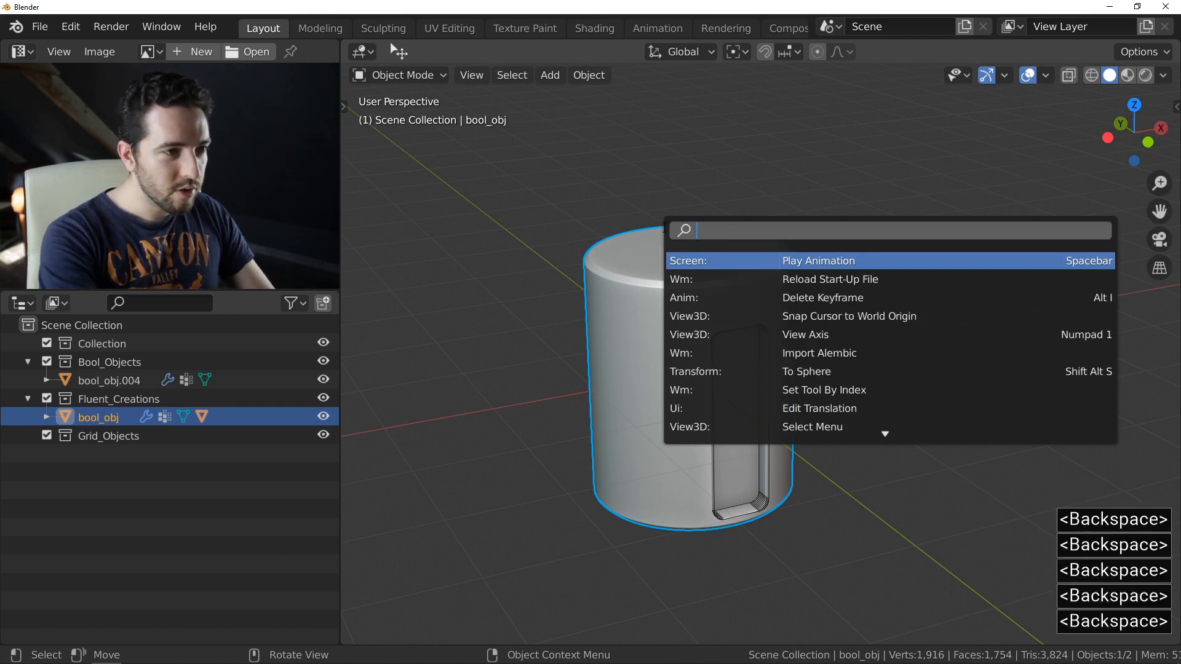
{"action": "type", "text": "flue"}
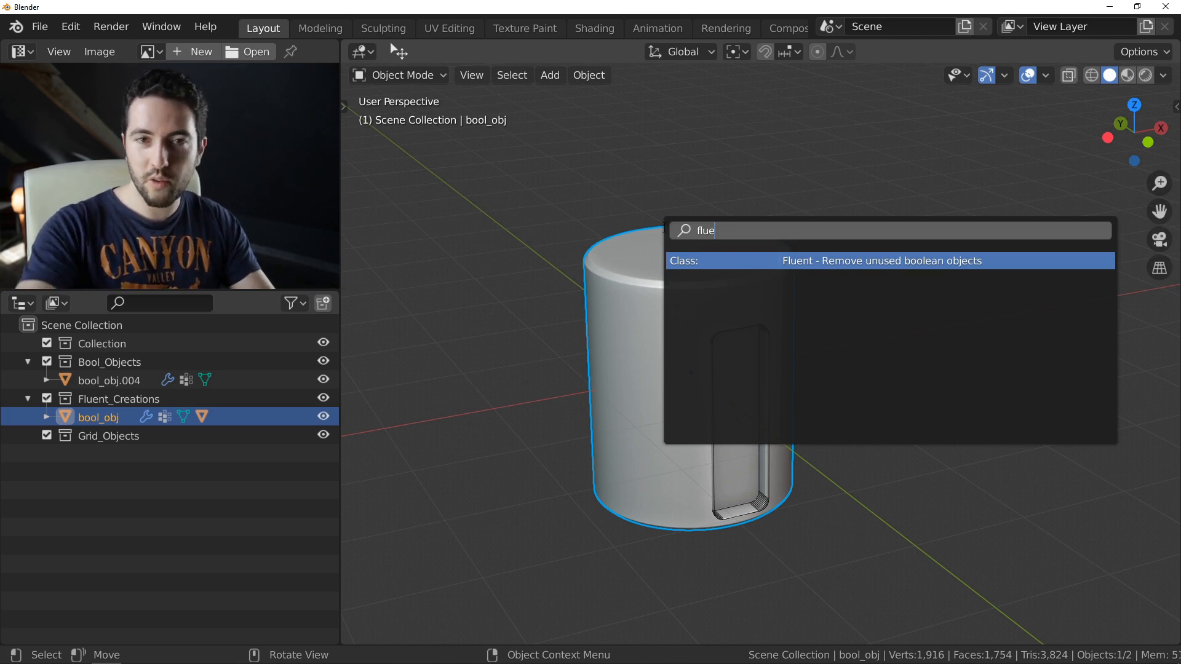
{"action": "key", "text": "Escape"}
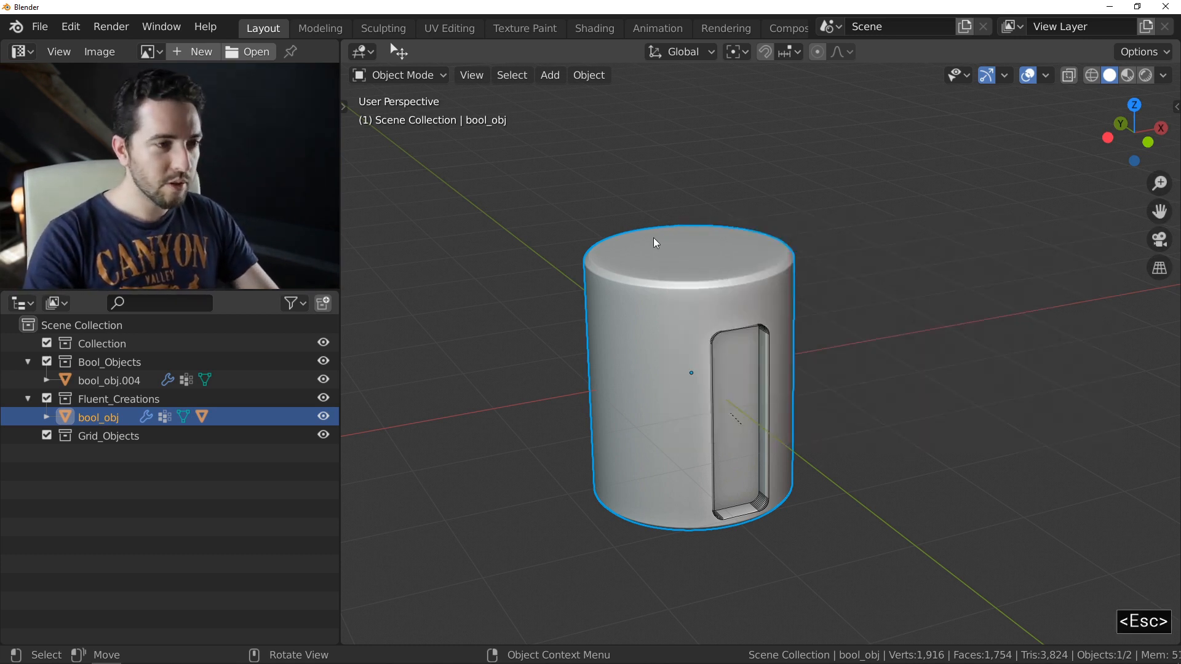
Delete the cylinder, run Fluent - Remove unused boolean objects to clear its leftover cutter, and undo both operations
{"action": "left_click", "coordinate": [666, 261]}
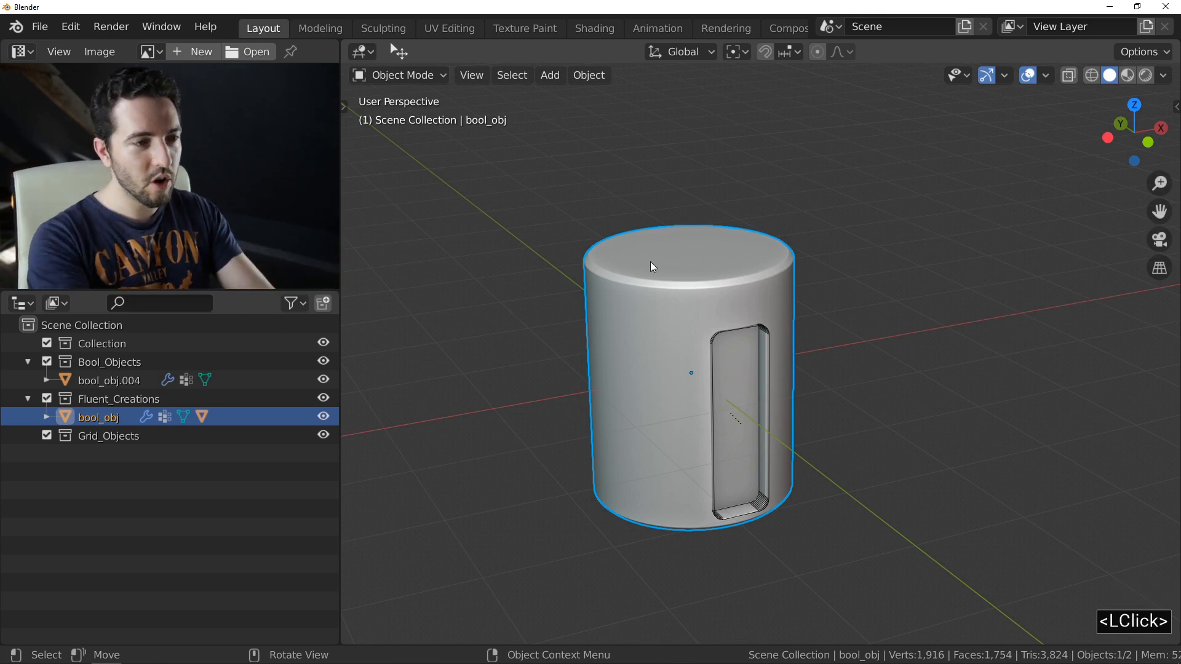
{"action": "key", "text": "Delete"}
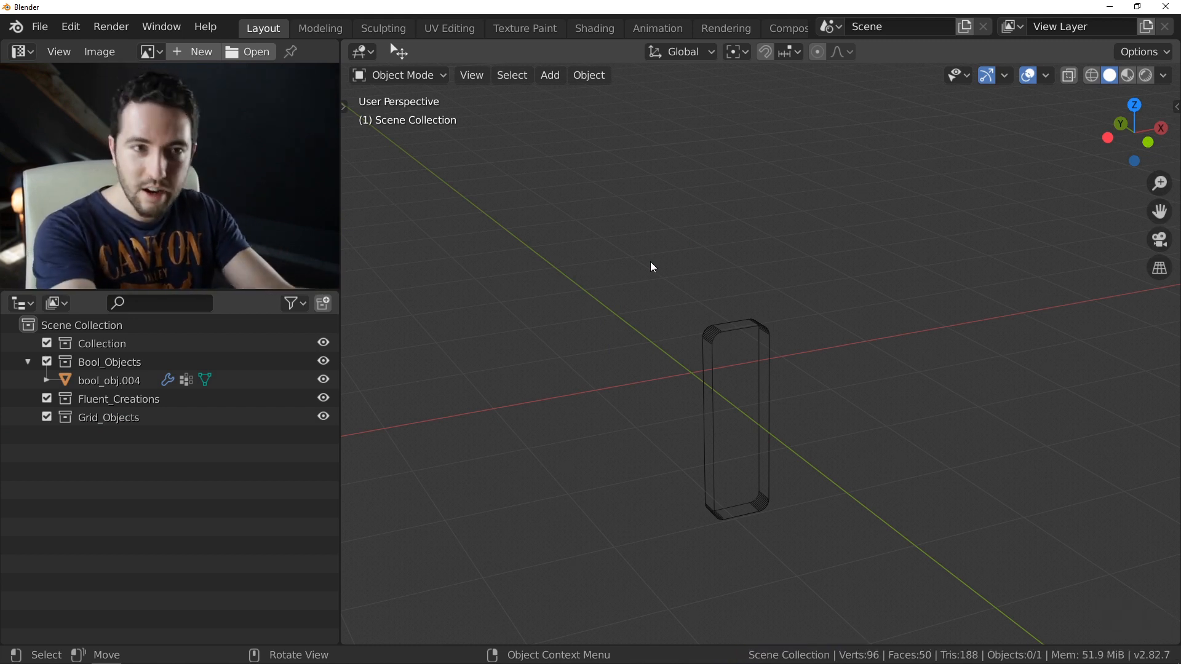
{"action": "key", "text": "F3"}
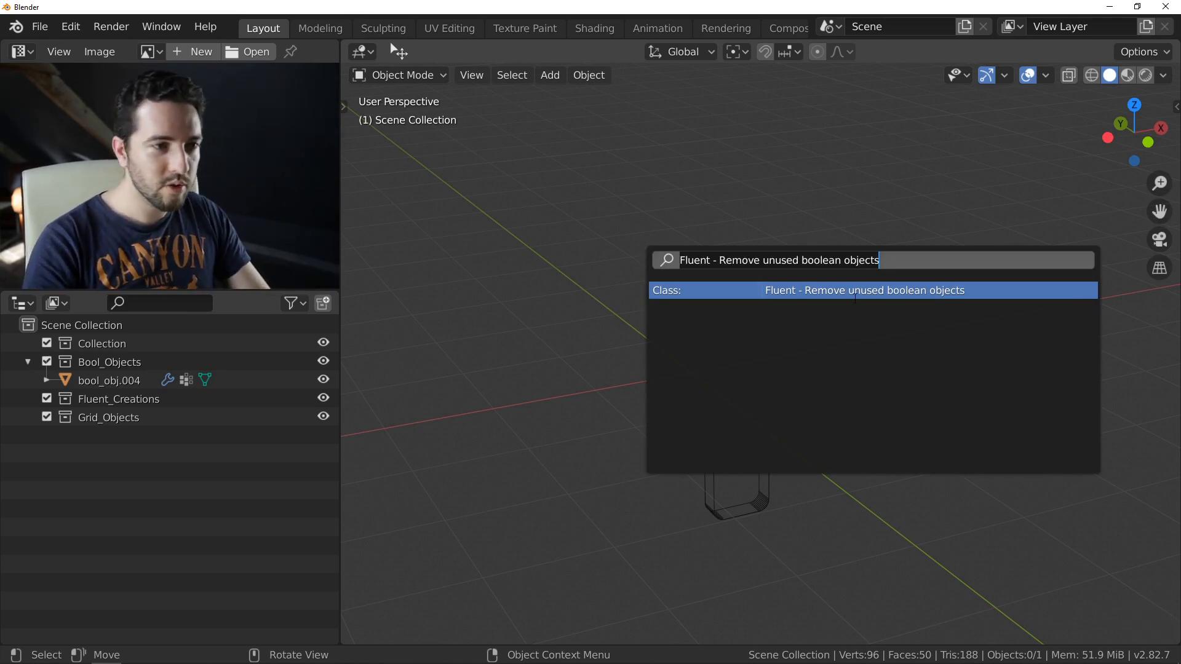
{"action": "left_click", "coordinate": [924, 292]}
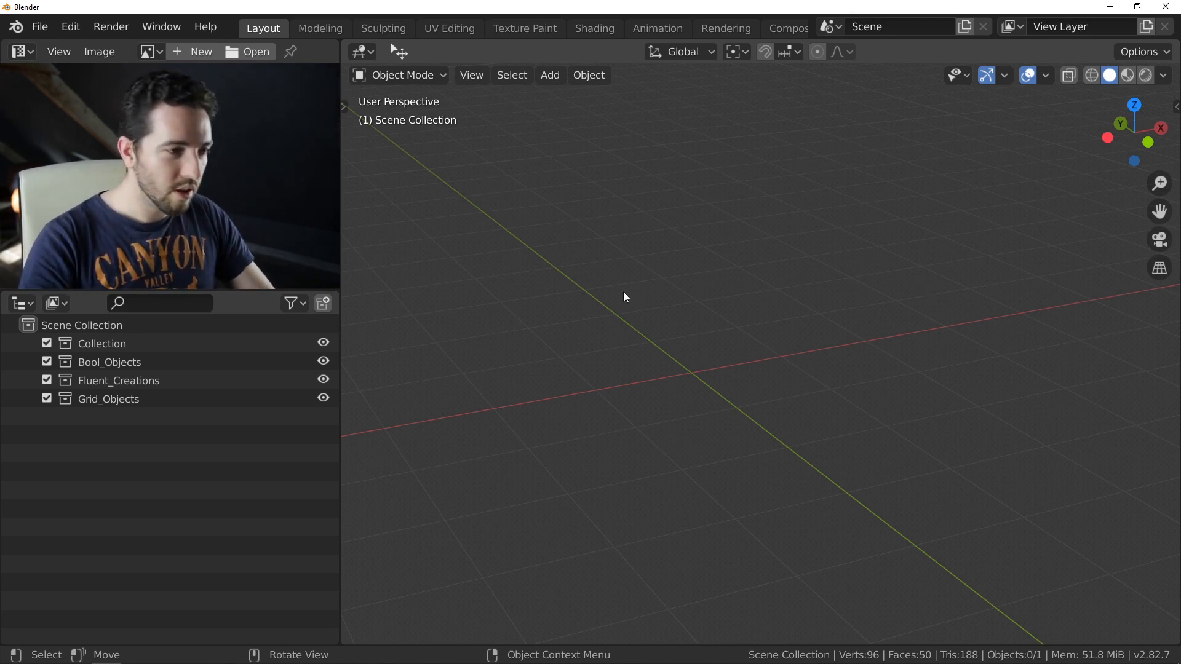
{"action": "key", "text": "ctrl+z"}
Apply every modifier on the cylinder with Fluent Auto-Complete, without duplicating the object
{"action": "left_click", "coordinate": [705, 304]}
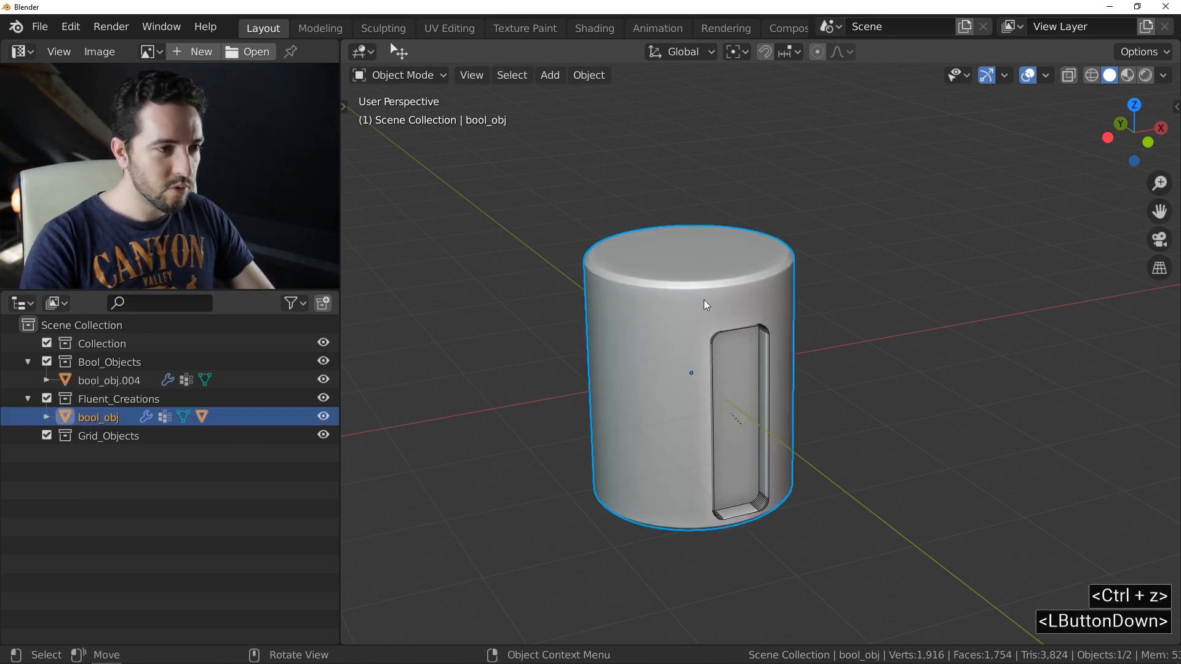
{"action": "key", "text": "f"}
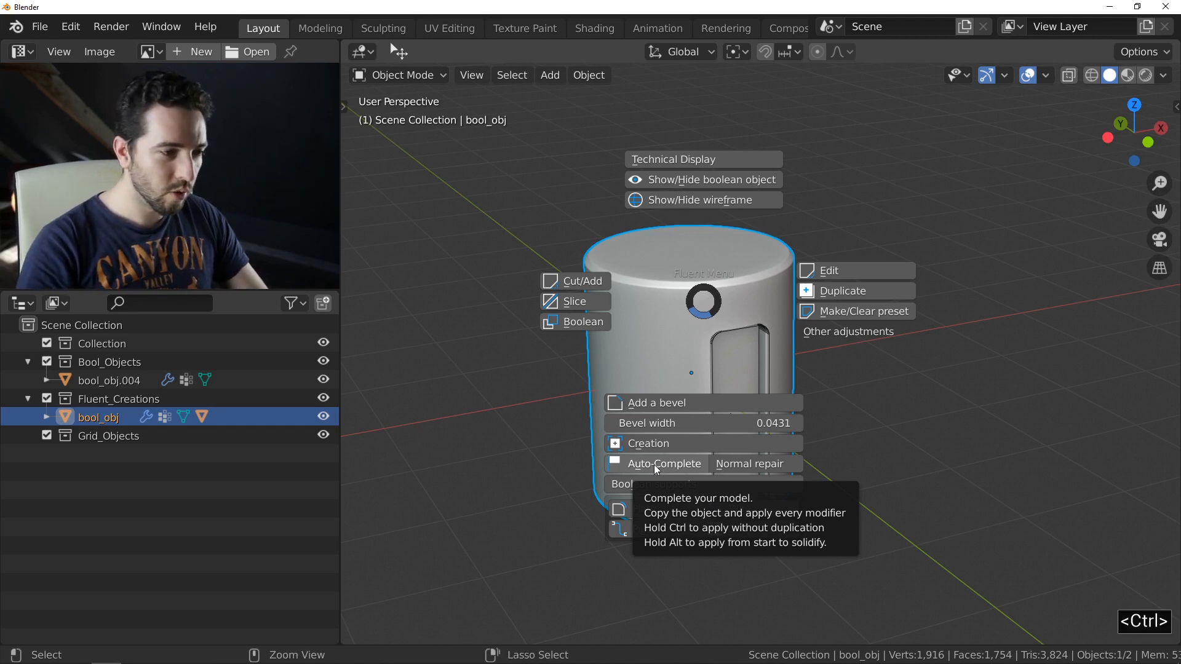
{"action": "left_click", "coordinate": [655, 464], "text": "ctrl"}
{"action": "left_click", "coordinate": [660, 355]}
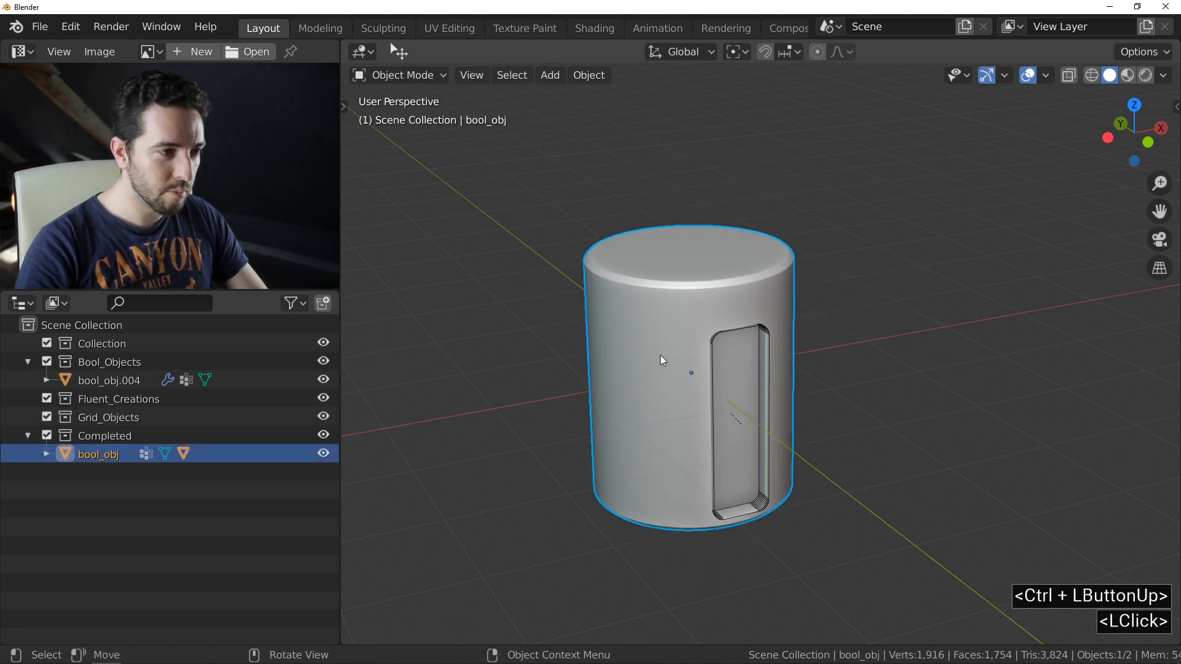
{"action": "key", "text": "g"}
{"action": "right_click", "coordinate": [726, 335]}
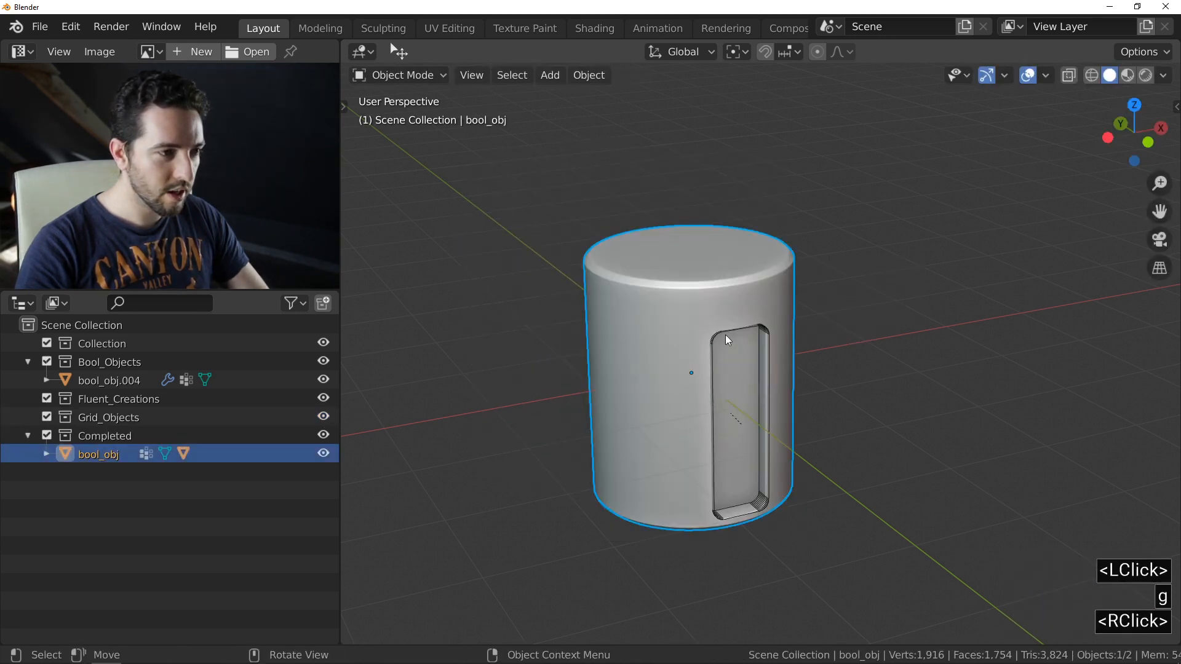
Inspect the cylinder's applied bevel and recess geometry up close in Edit Mode and return to Object Mode
{"action": "left_click", "coordinate": [713, 298]}
{"action": "key", "text": "Tab"}
{"action": "middle_click_drag", "start_coordinate": [699, 303], "coordinate": [725, 243]}
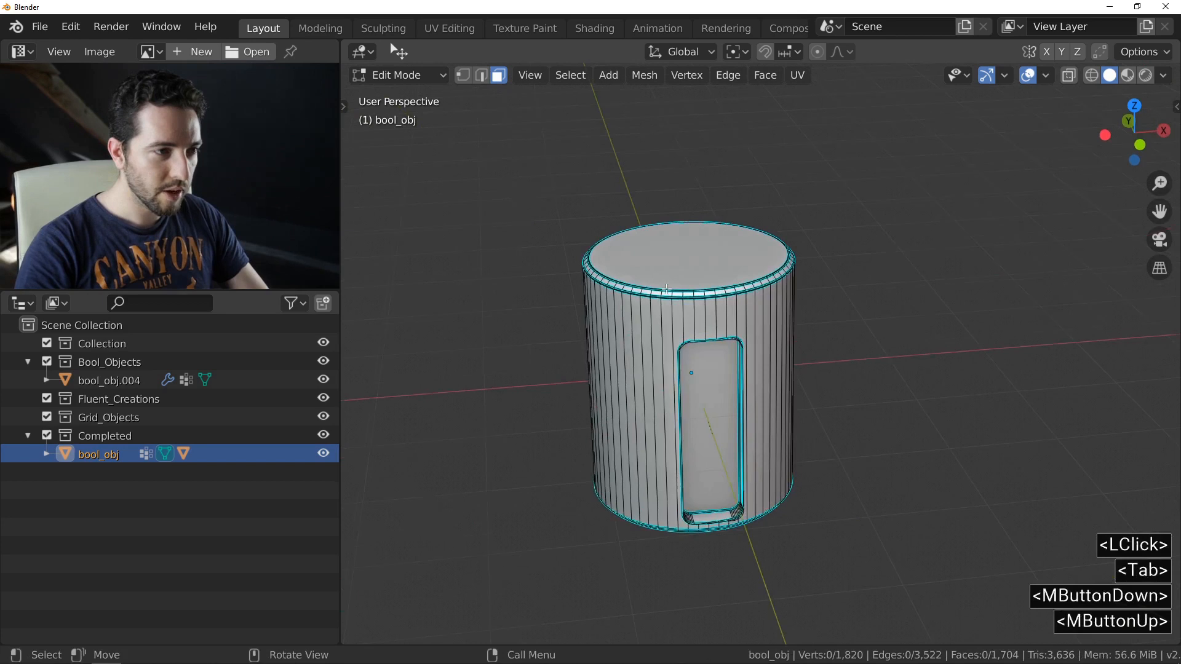
{"action": "scroll", "coordinate": [726, 244], "scroll_direction": "up", "scroll_amount": 3}
{"action": "scroll", "coordinate": [726, 244], "scroll_direction": "down", "scroll_amount": 1}
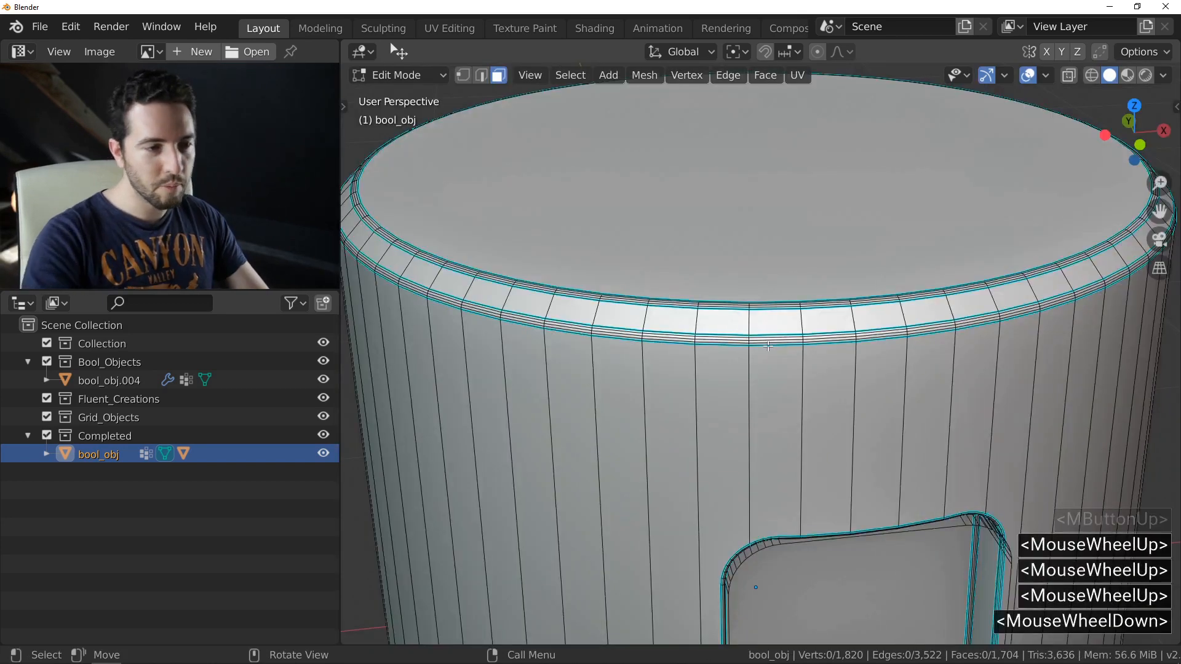
{"action": "key", "text": "Tab"}
{"action": "middle_click_drag", "start_coordinate": [768, 342], "coordinate": [762, 313], "text": "ctrl"}
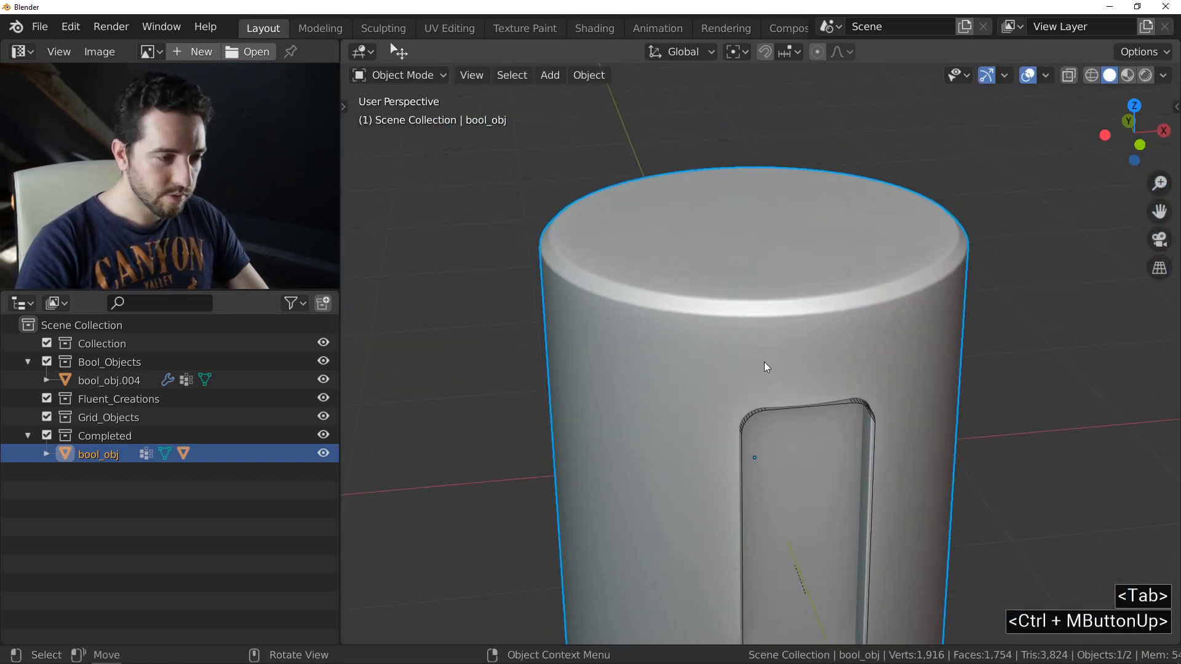
Move the leftover boolean cutter out of the recess to a spot beside the cylinder
{"action": "left_click", "coordinate": [747, 416]}
{"action": "key", "text": "g"}
{"action": "left_click", "coordinate": [976, 302]}
{"action": "left_click", "coordinate": [868, 350]}
{"action": "middle_click_drag", "start_coordinate": [868, 351], "coordinate": [824, 248], "text": "shift"}
{"action": "left_click", "coordinate": [794, 250]}
{"action": "middle_click_drag", "start_coordinate": [720, 250], "coordinate": [770, 253]}
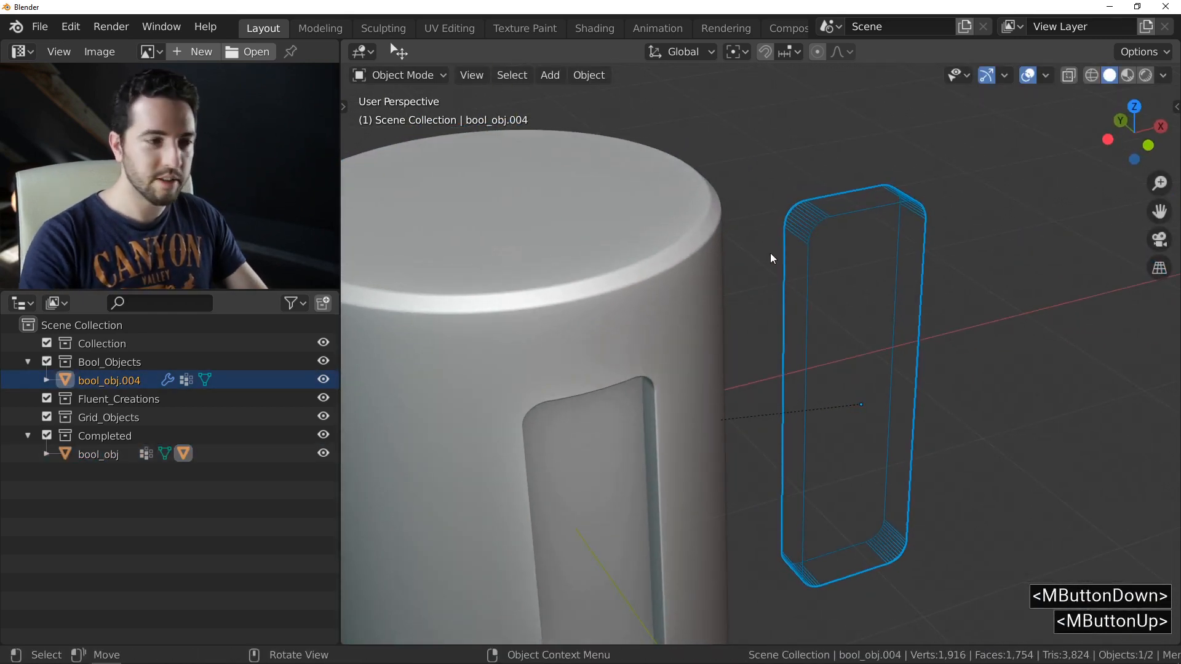
Select the completed cylinder and run Fluent - Remove unused boolean objects to delete the leftover cutter
{"action": "left_click", "coordinate": [675, 254]}
{"action": "key", "text": "F3"}
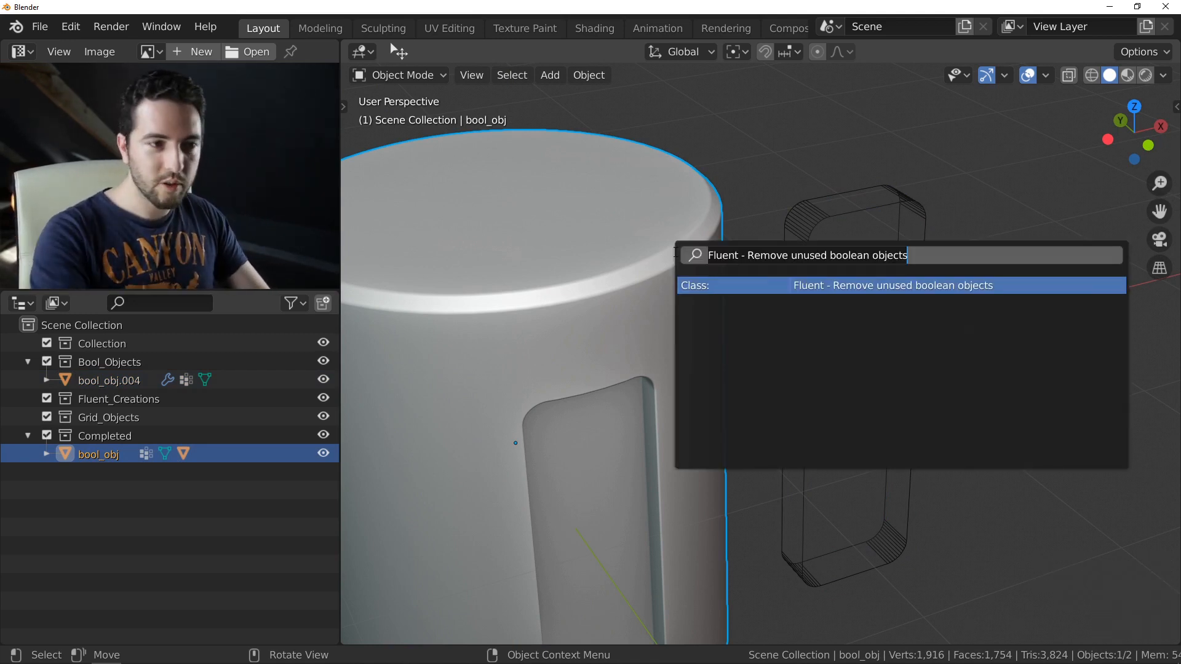
{"action": "key", "text": "Return"}
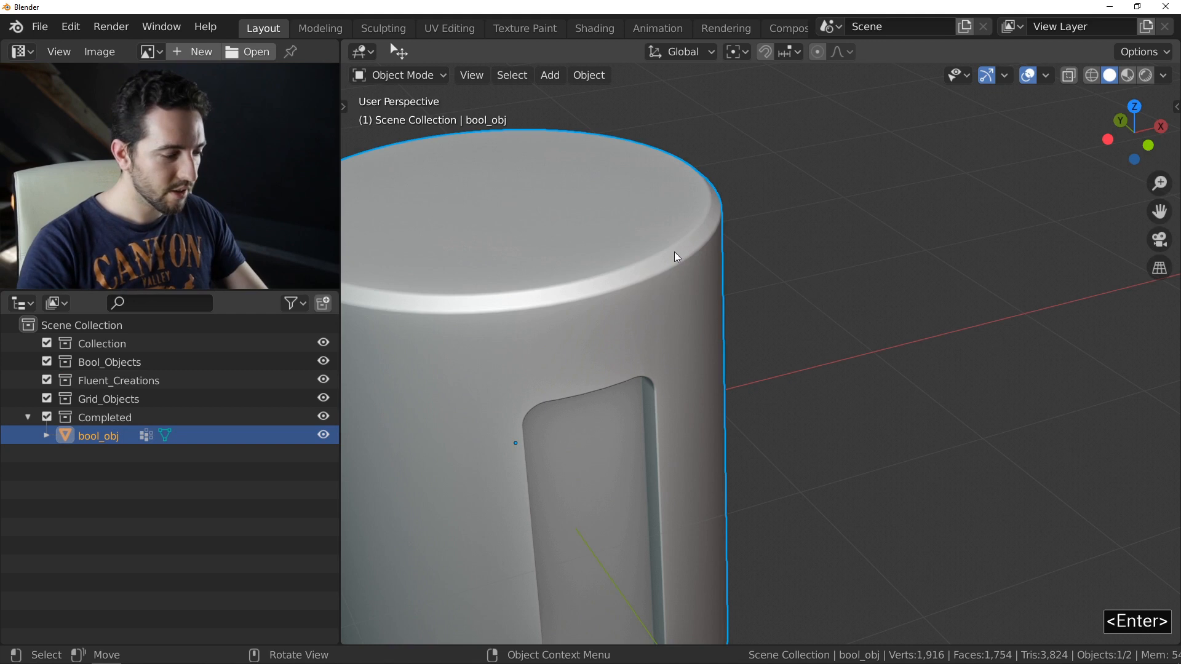
{"action": "scroll", "coordinate": [675, 252], "scroll_direction": "down", "scroll_amount": 4}
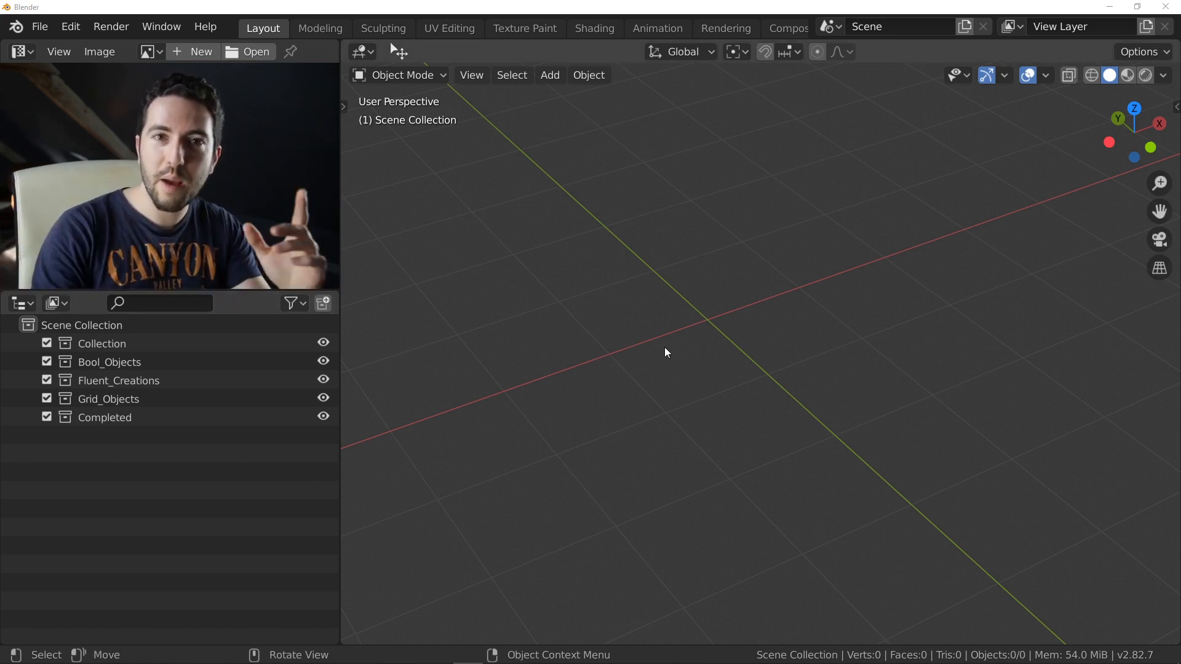
Create a Fluent rectangular block with rounded vertical corners and a straight bevel around its top edge
{"action": "middle_click_drag", "start_coordinate": [709, 324], "coordinate": [712, 324]}
{"action": "key", "text": "f"}
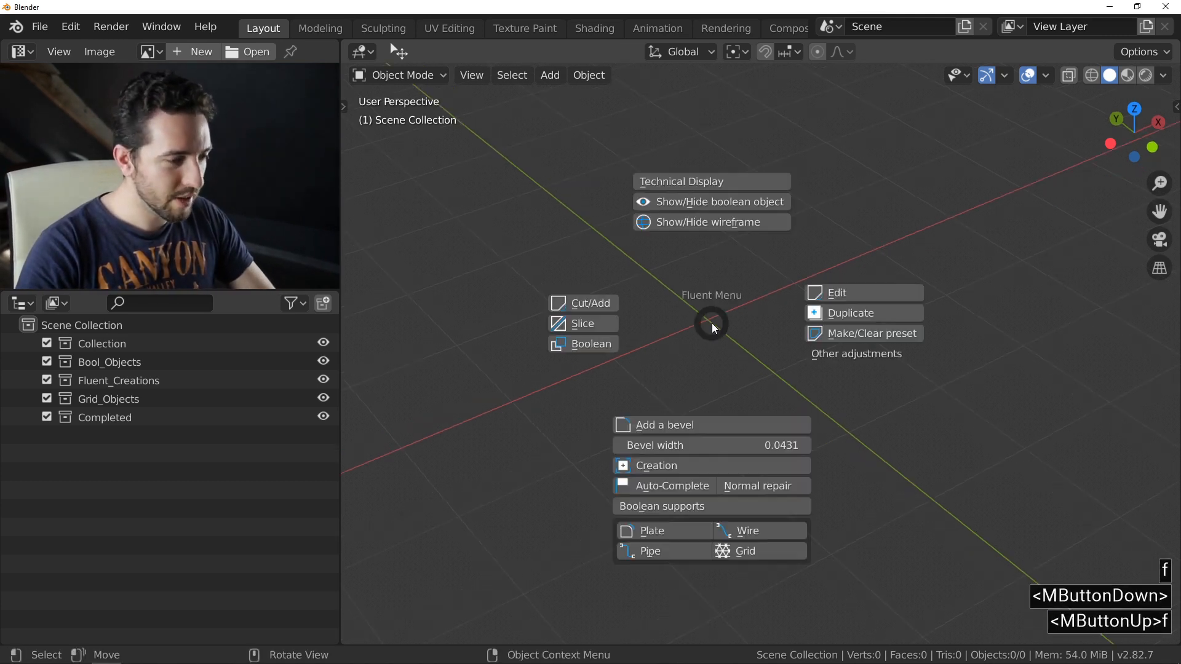
{"action": "left_click", "coordinate": [680, 466]}
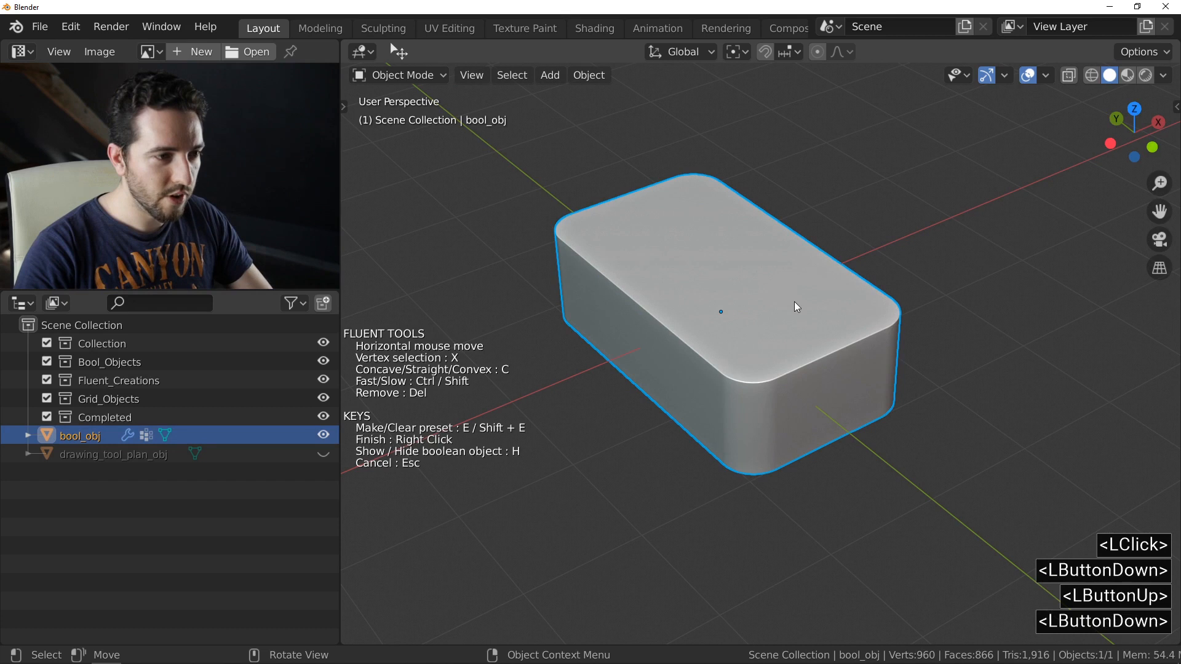
{"action": "left_click_drag", "start_coordinate": [794, 302], "coordinate": [805, 272]}
{"action": "key", "text": "c"}
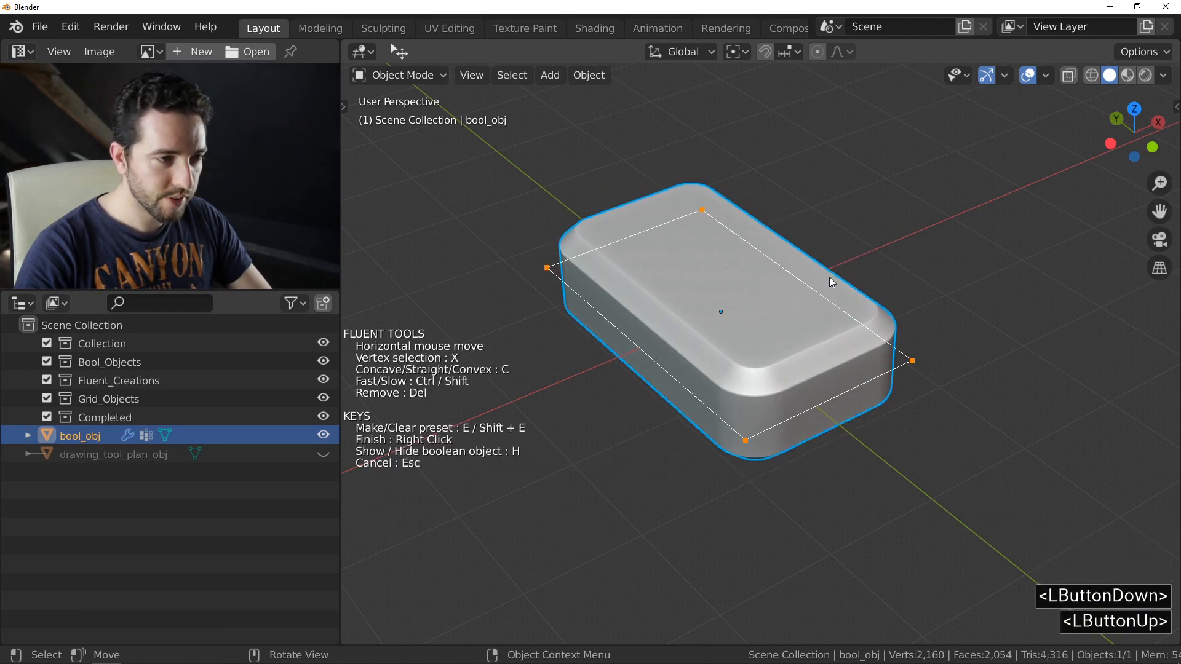
{"action": "middle_click_drag", "start_coordinate": [823, 283], "coordinate": [774, 340]}
{"action": "right_click", "coordinate": [777, 324]}
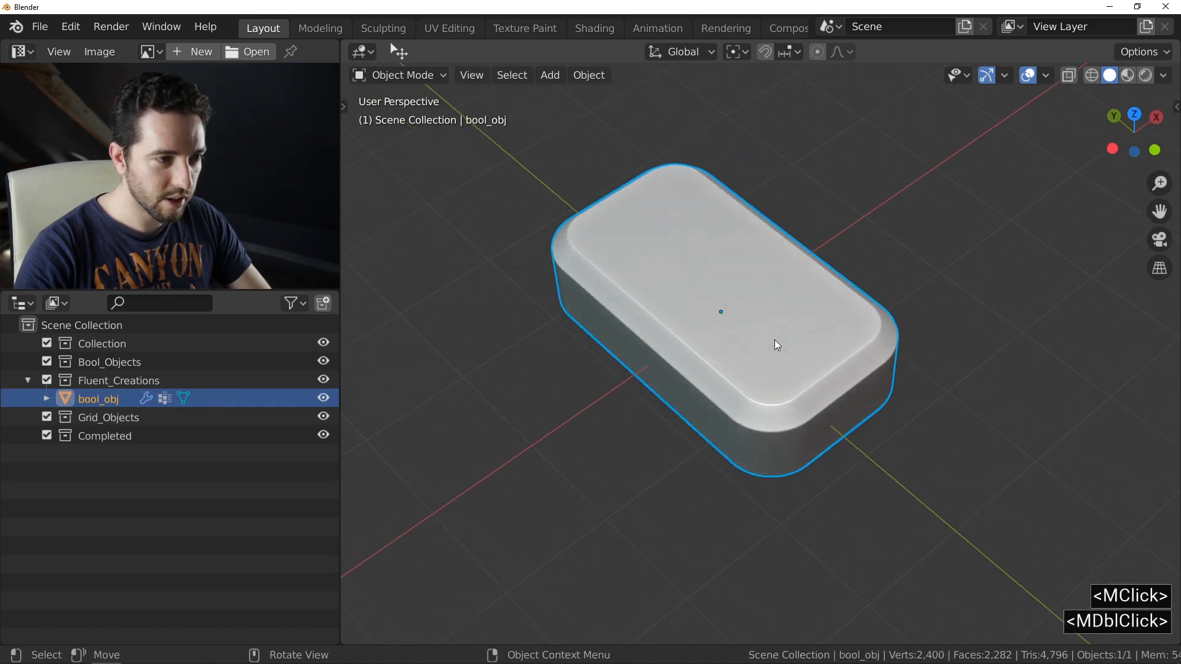
Cut a rectangular notch through the full height of the block's long side with Fluent's Cut tool
{"action": "key", "text": "alt+f"}
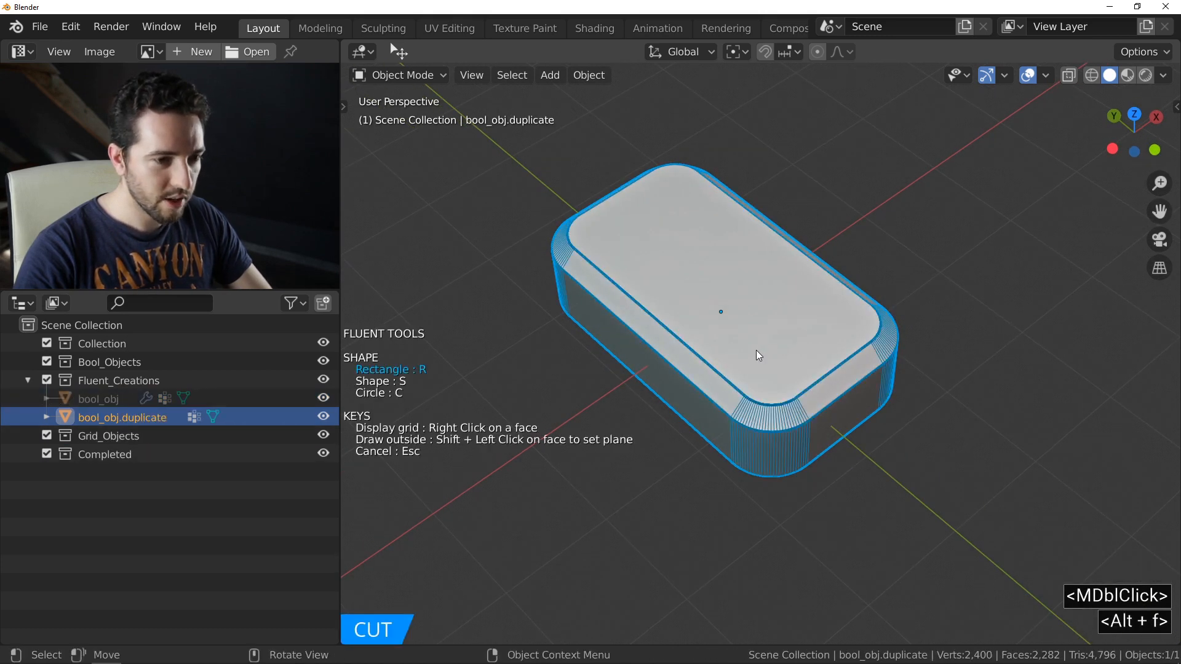
{"action": "left_click", "coordinate": [753, 325]}
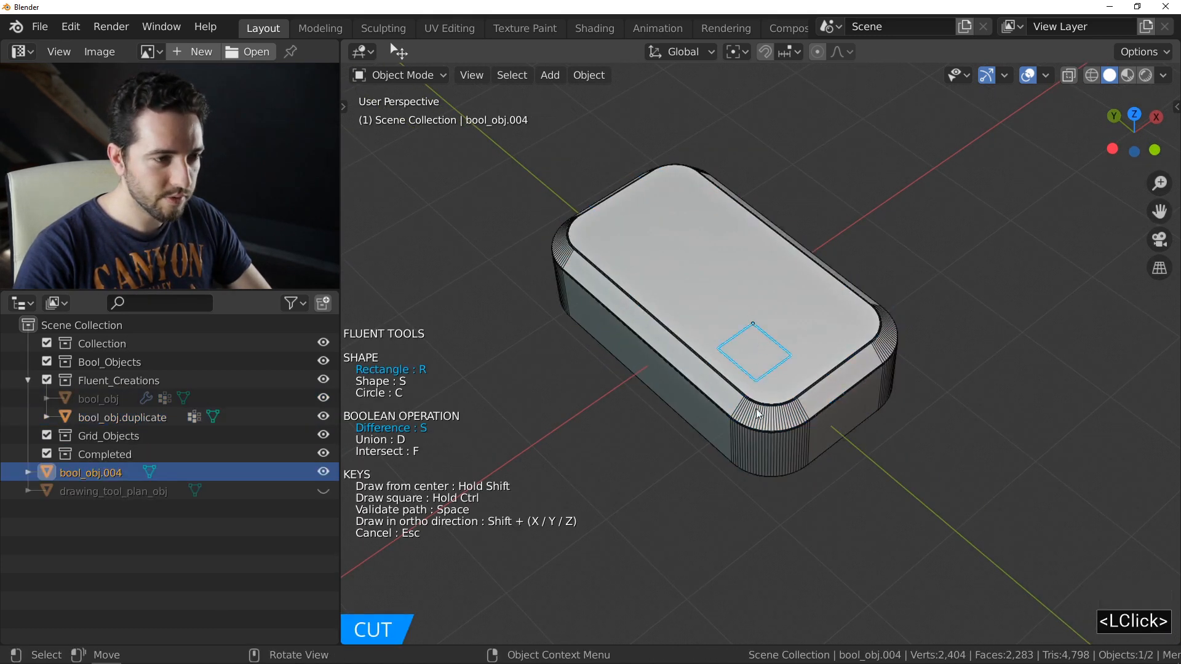
{"action": "left_click", "coordinate": [769, 525]}
{"action": "left_click", "coordinate": [598, 488]}
{"action": "middle_click_drag", "start_coordinate": [791, 388], "coordinate": [789, 331]}
{"action": "scroll", "coordinate": [746, 304], "scroll_direction": "up", "scroll_amount": 1}
{"action": "right_click", "coordinate": [785, 376]}
{"action": "middle_click_drag", "start_coordinate": [785, 374], "coordinate": [762, 369]}
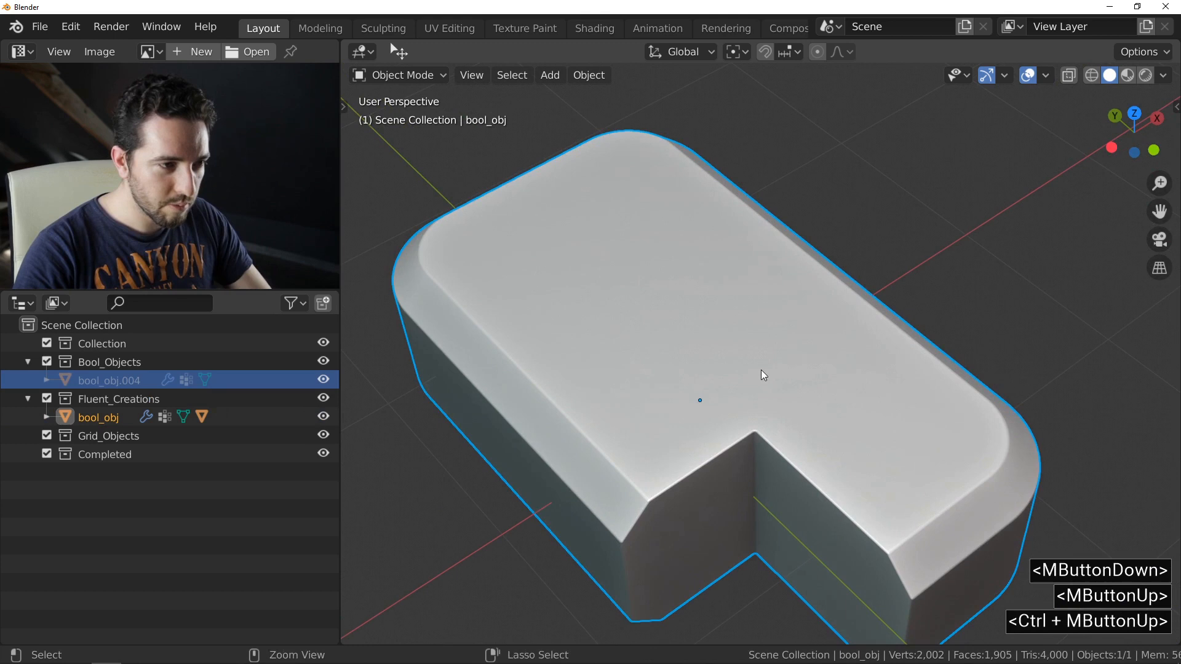
Start another Fluent cut on the notched block and inset its top face in Edit Mode
{"action": "key", "text": "f"}
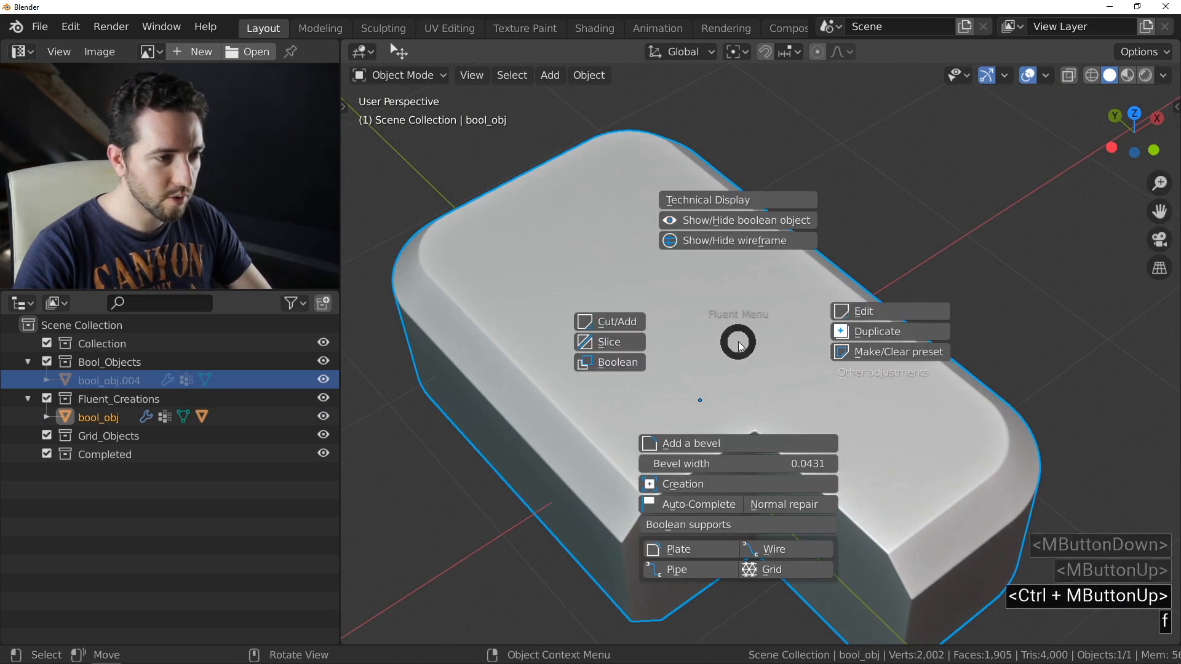
{"action": "left_click", "coordinate": [624, 322]}
{"action": "key", "text": "Tab"}
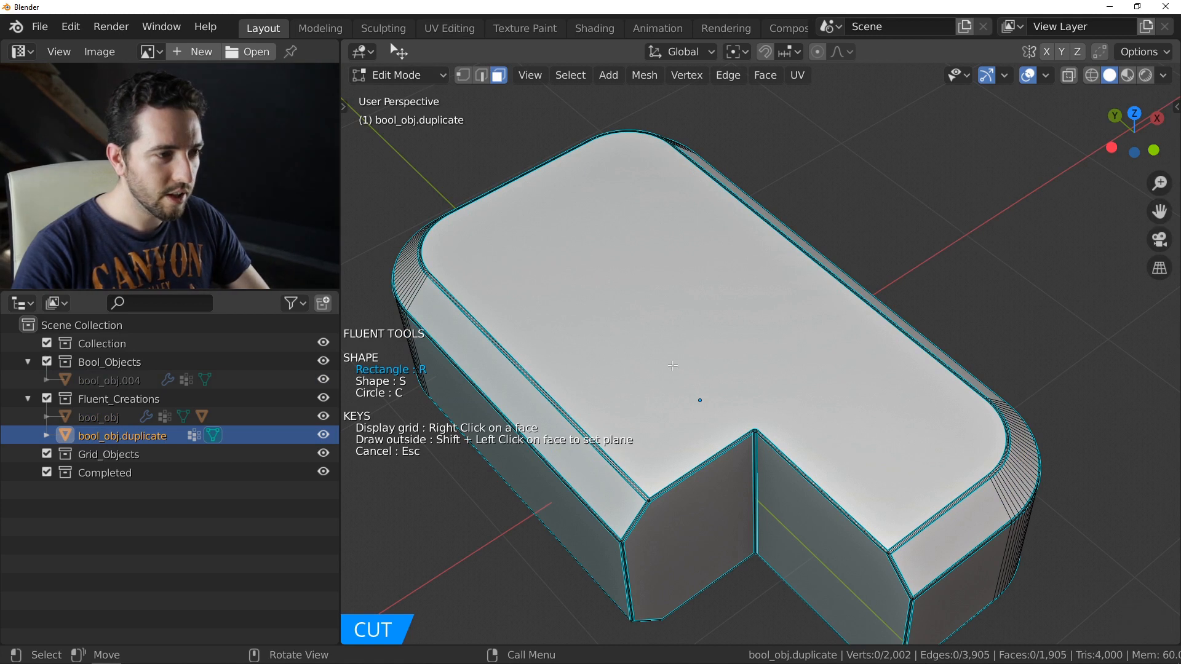
{"action": "left_click", "coordinate": [650, 308]}
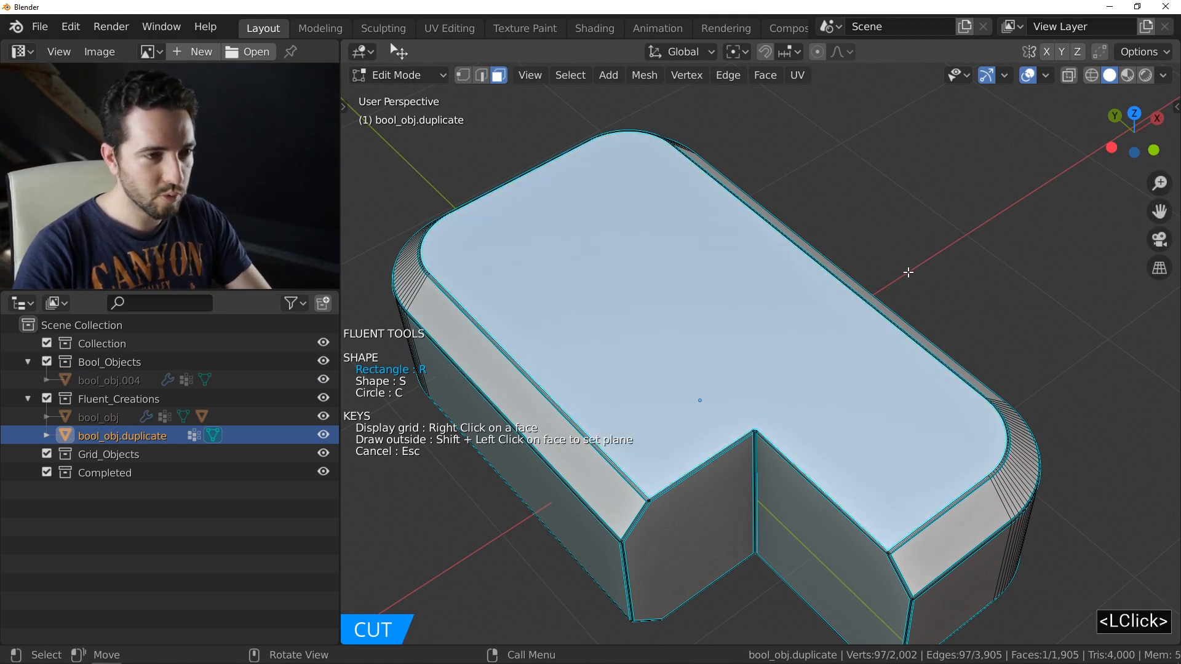
{"action": "key", "text": "i"}
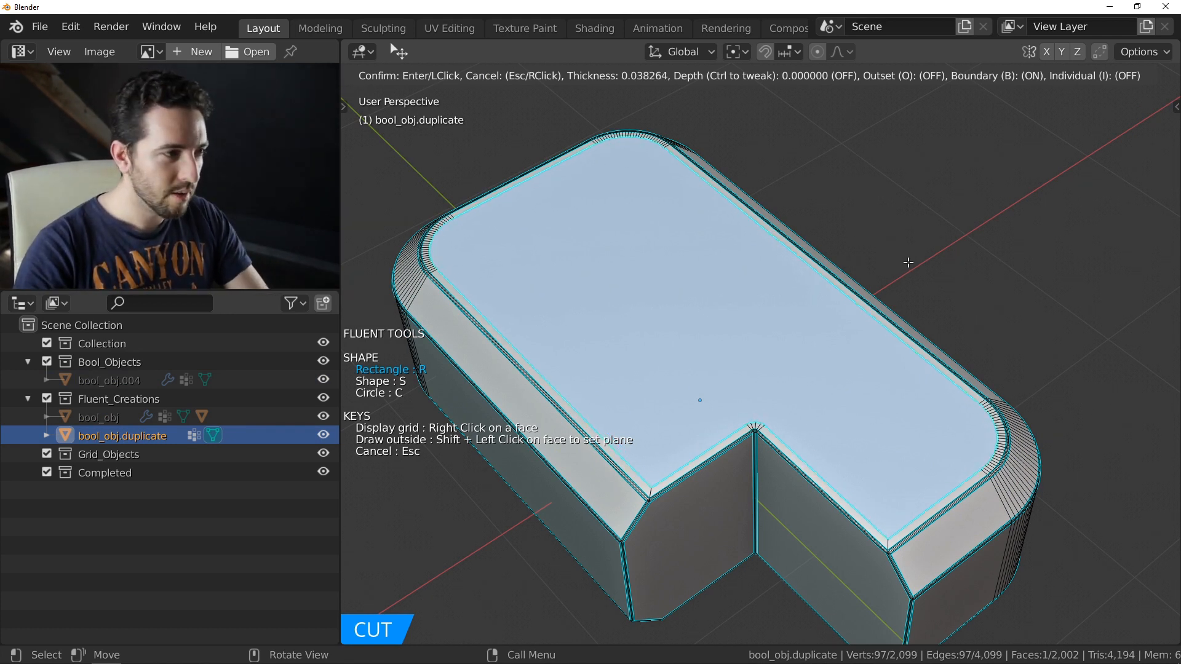
{"action": "left_click", "coordinate": [903, 261]}
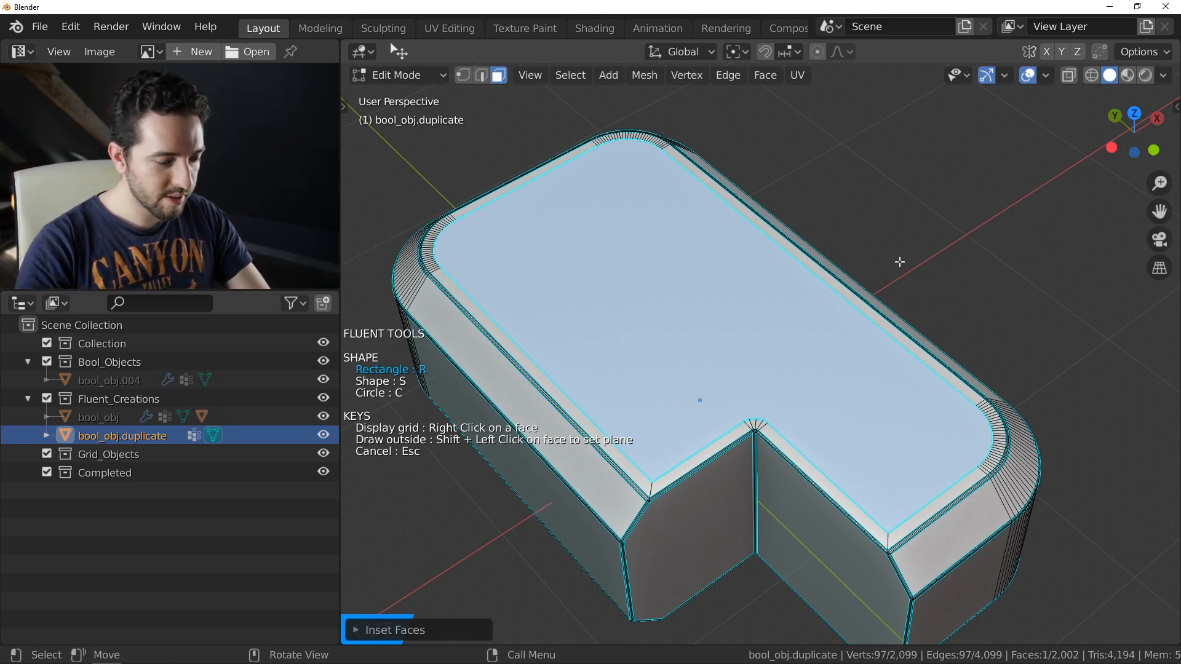
Turn the inset top face into a Fluent cutter and sink a recess about 0.11 deep
{"action": "key", "text": "shift"}
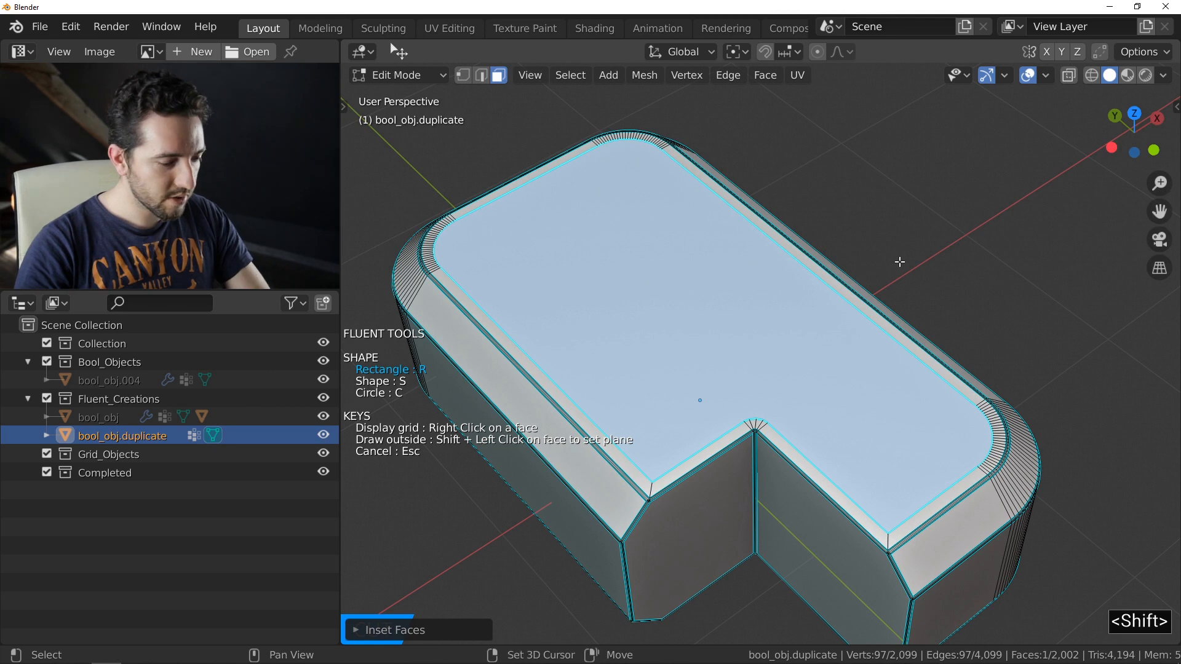
{"action": "key", "text": "shift+i"}
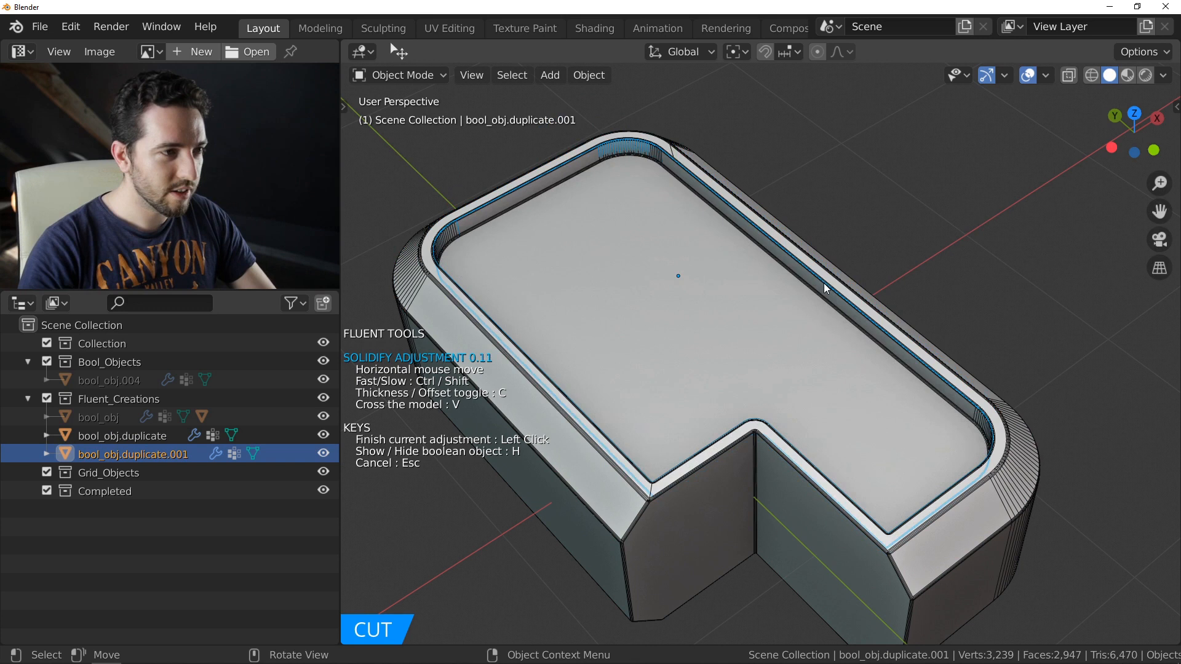
{"action": "left_click", "coordinate": [827, 283]}
{"action": "middle_click_drag", "start_coordinate": [818, 259], "coordinate": [713, 292]}
Round the recess's remaining sharp corners with a convex First Bevel and finish the cut
{"action": "left_click", "coordinate": [778, 257]}
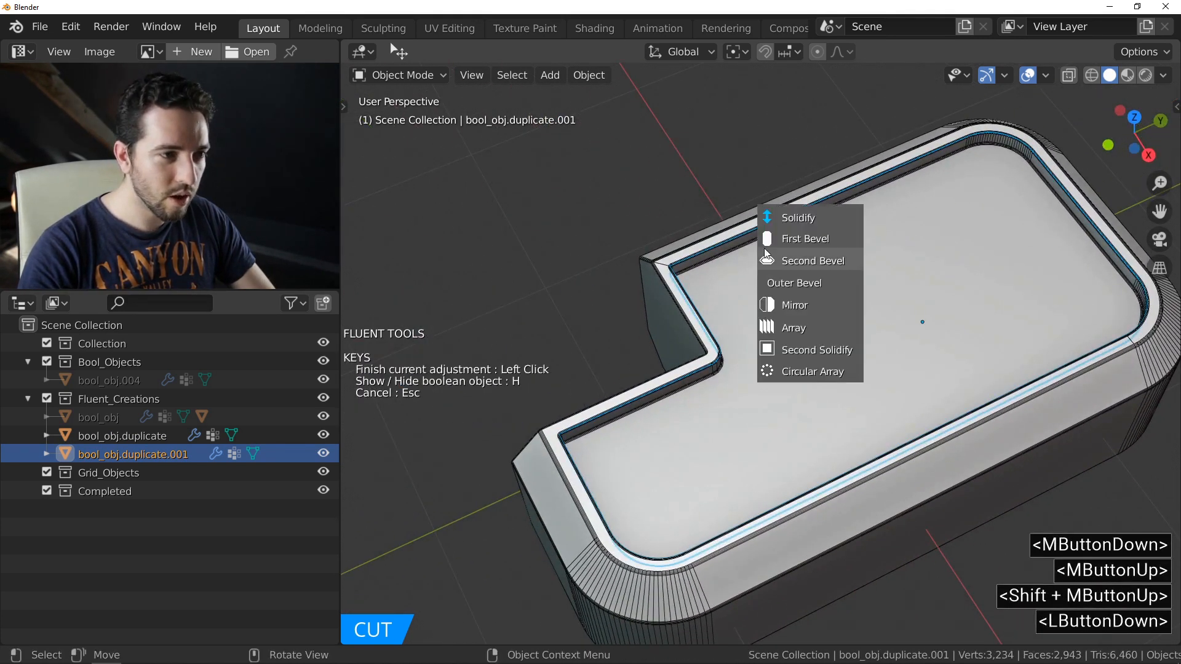
{"action": "left_click", "coordinate": [819, 240]}
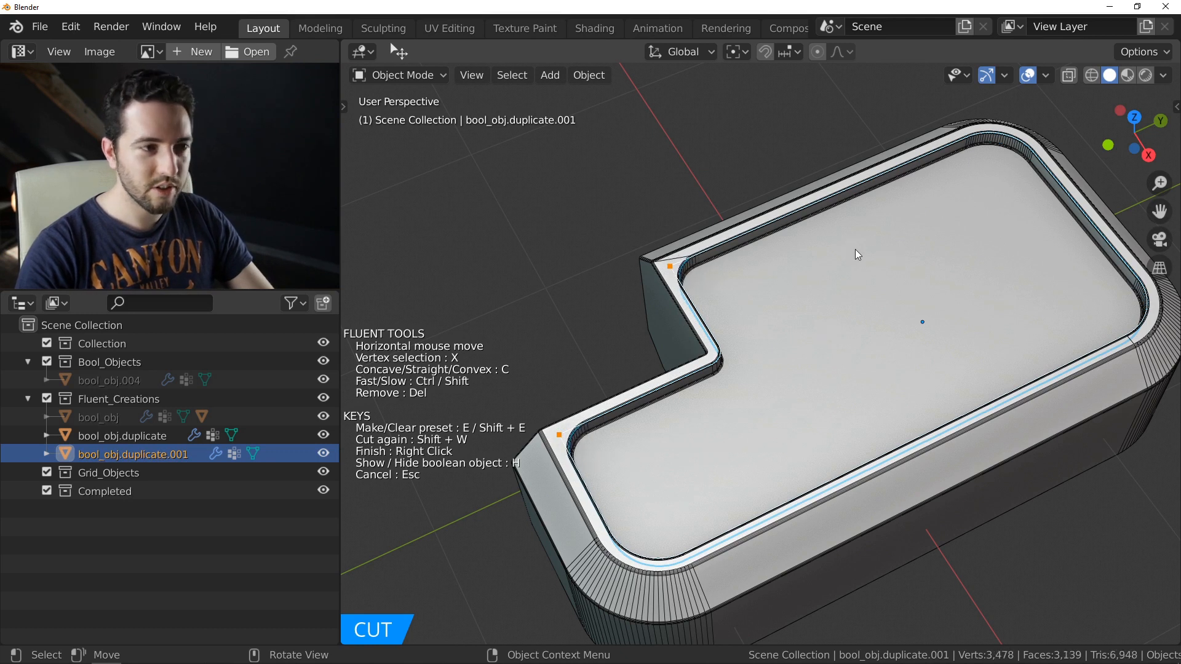
{"action": "key", "text": "c"}
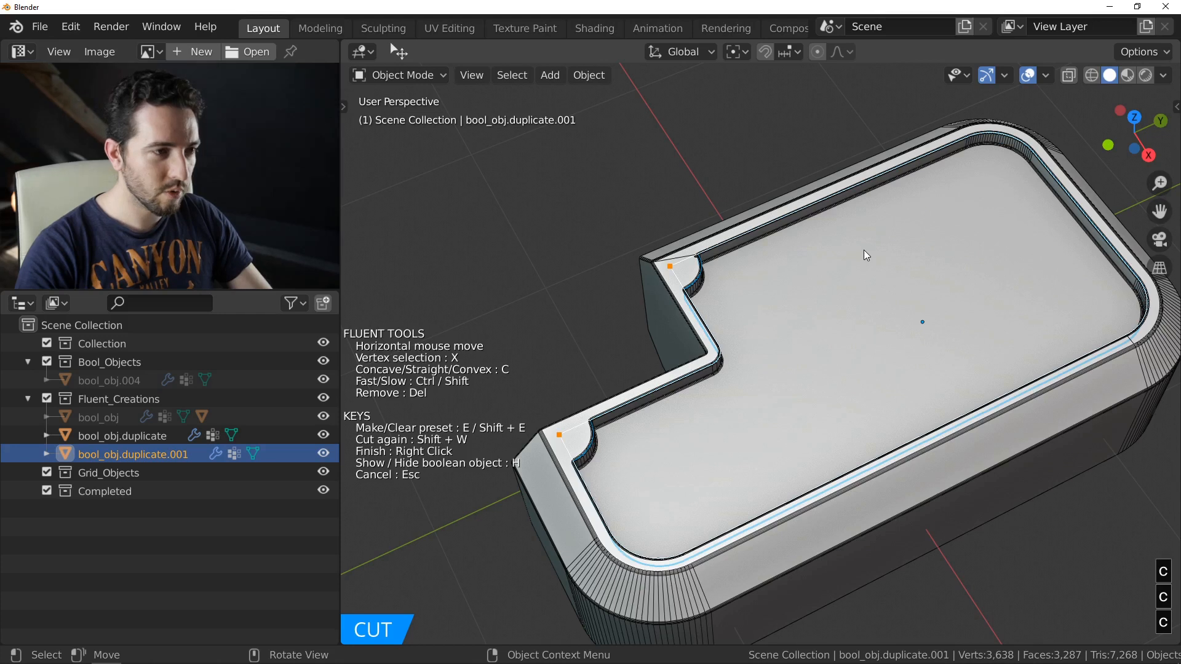
{"action": "key", "text": "c"}
{"action": "left_click", "coordinate": [858, 249]}
{"action": "middle_click_drag", "start_coordinate": [728, 283], "coordinate": [749, 261]}
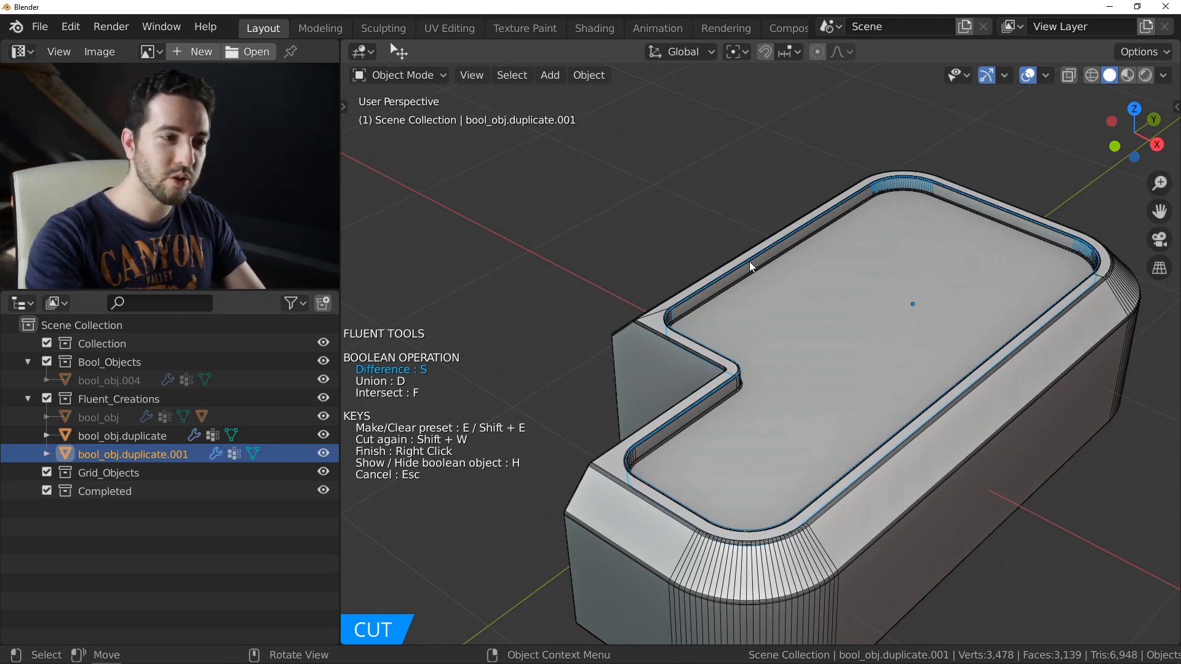
{"action": "mouse_move", "coordinate": [774, 273]}
{"action": "middle_mouse_down"}
{"action": "mouse_move", "coordinate": [773, 289]}
{"action": "mouse_move", "coordinate": [782, 281]}
{"action": "middle_mouse_up"}
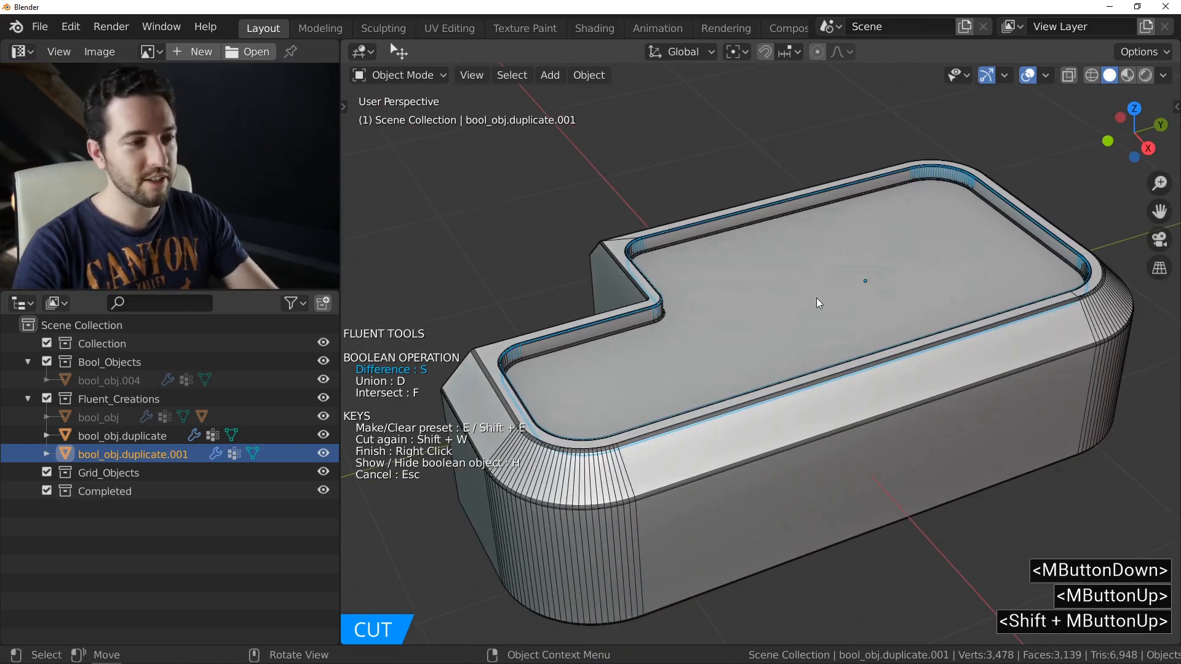
{"action": "left_click", "coordinate": [816, 298]}
{"action": "right_click", "coordinate": [774, 272]}
{"action": "right_click", "coordinate": [774, 273]}
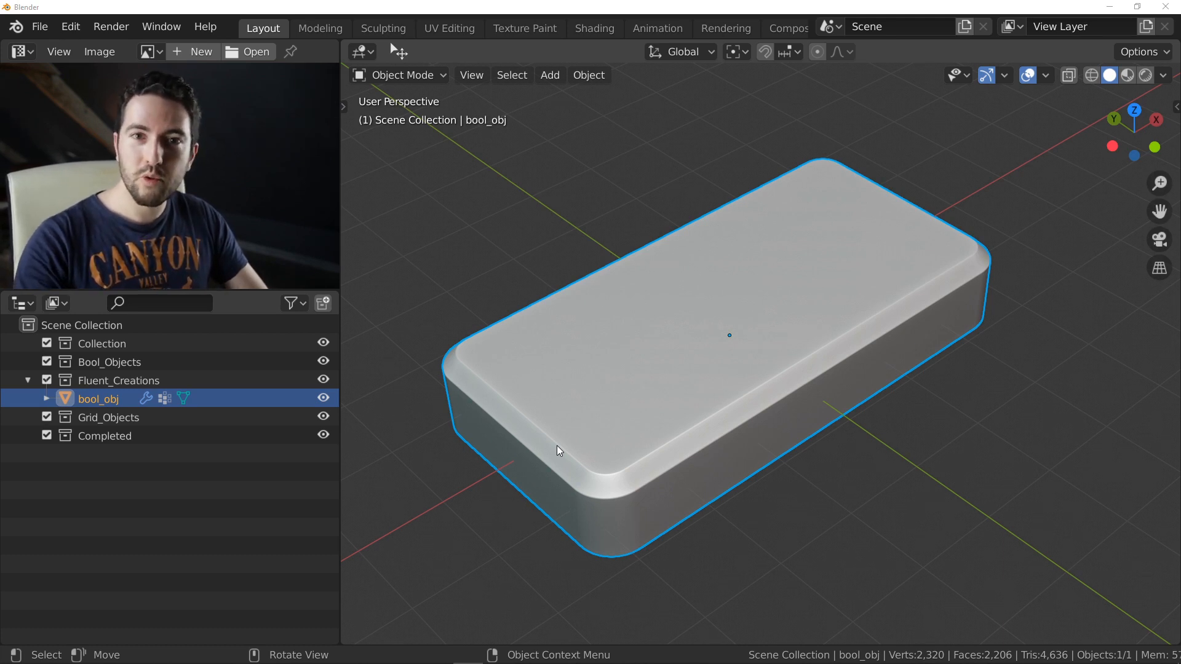
Draw a narrow rectangular cut from its center across one end of the plain block's top, using a face-aligned grid with resolution 9
{"action": "middle_click_drag", "start_coordinate": [556, 445], "coordinate": [572, 440]}
{"action": "key", "text": "f"}
{"action": "left_click", "coordinate": [561, 259]}
{"action": "right_click", "coordinate": [632, 358]}
{"action": "middle_click", "coordinate": [620, 368]}
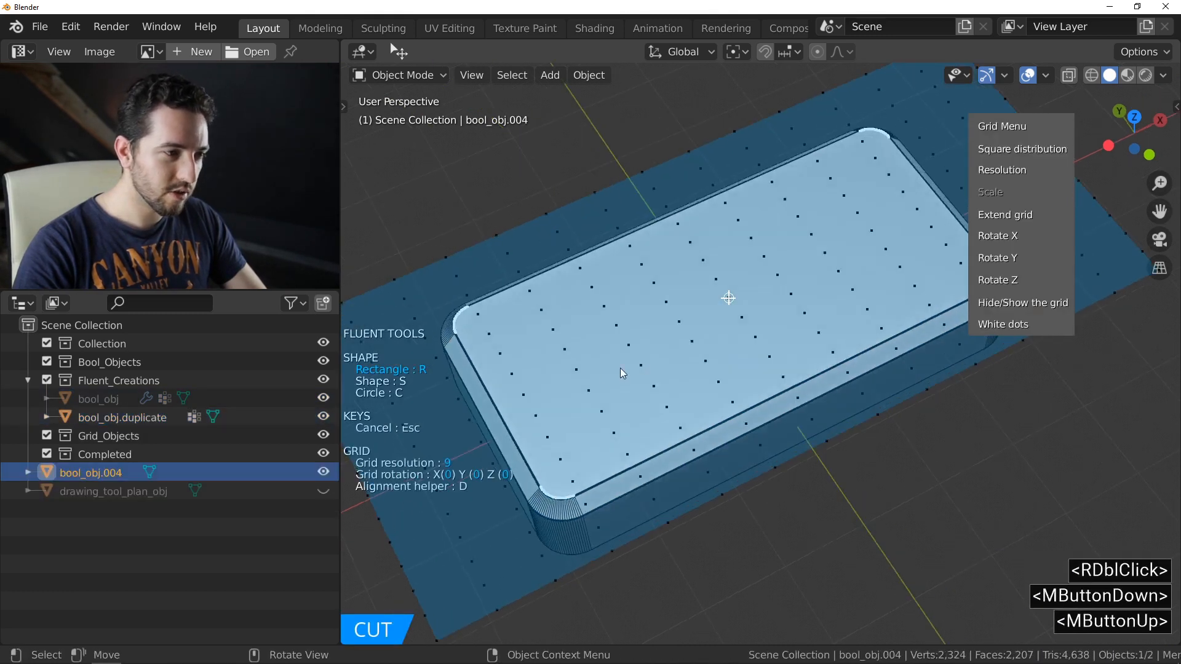
{"action": "left_click", "coordinate": [576, 369]}
{"action": "left_click", "coordinate": [639, 435], "text": "shift"}
Give the narrow cut a shallow depth, round its four corners with First Bevel and finish it
{"action": "left_click_drag", "start_coordinate": [613, 436], "coordinate": [675, 266]}
{"action": "left_click", "coordinate": [671, 268]}
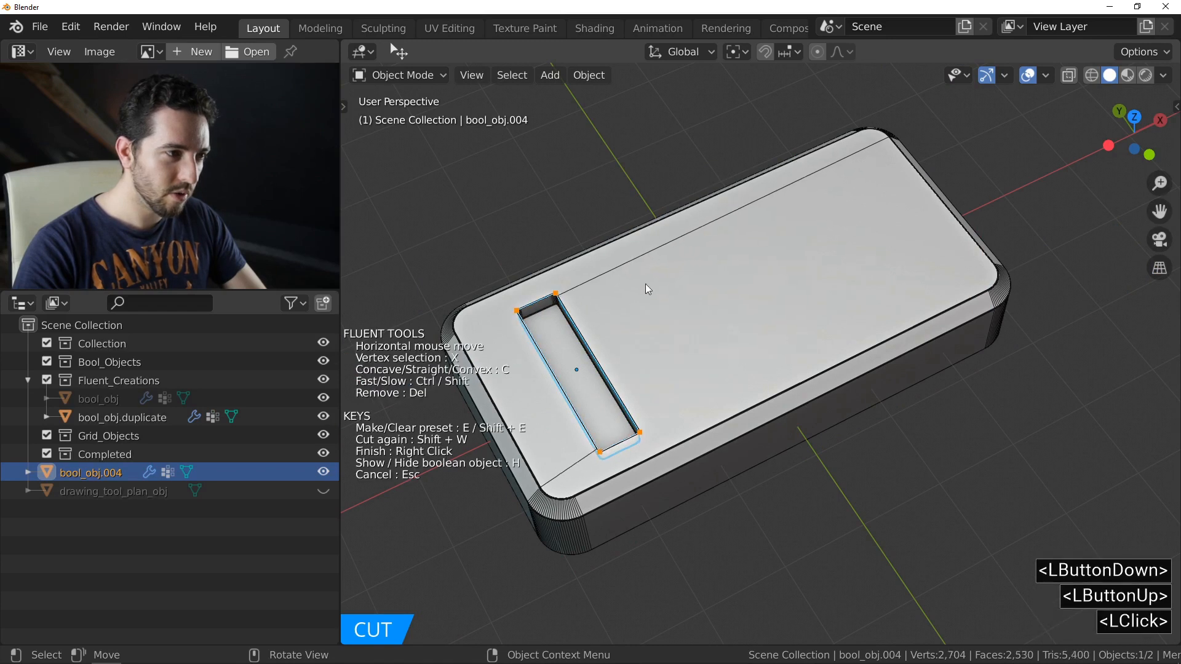
{"action": "left_click", "coordinate": [681, 314]}
{"action": "middle_click_drag", "start_coordinate": [560, 321], "coordinate": [686, 247], "text": "ctrl"}
{"action": "right_click", "coordinate": [595, 269]}
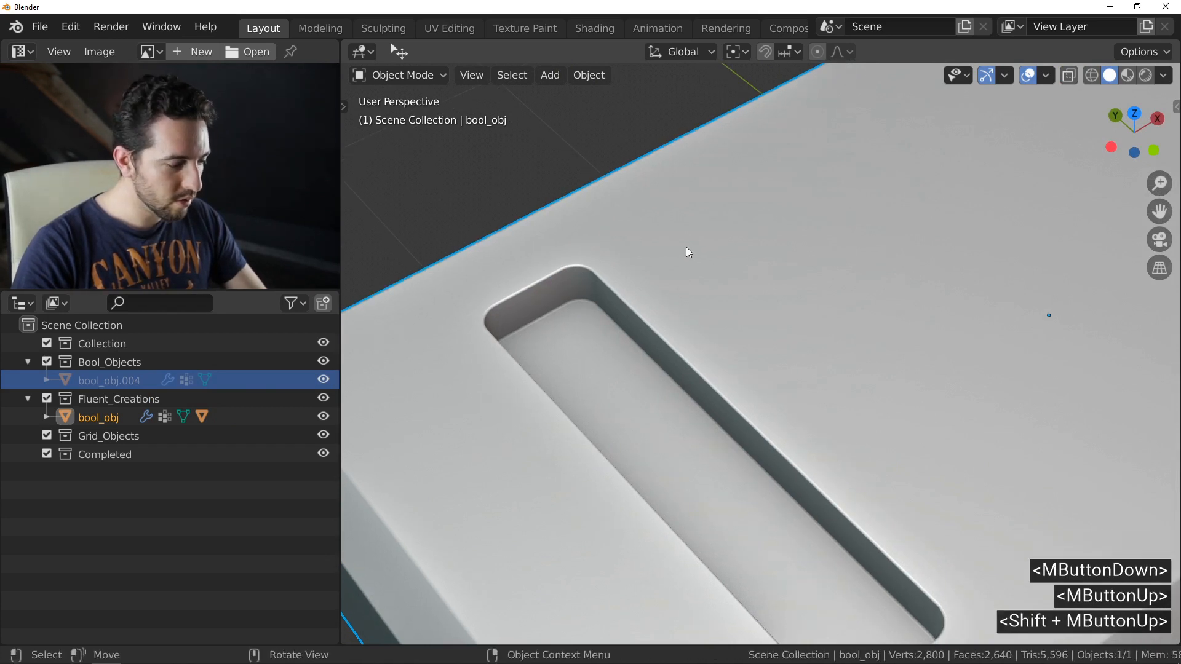
Select the slot's boolean cutter and fill the slot with a Fluent Grid using the Delta pattern
{"action": "key", "text": "b"}
{"action": "left_click", "coordinate": [581, 281]}
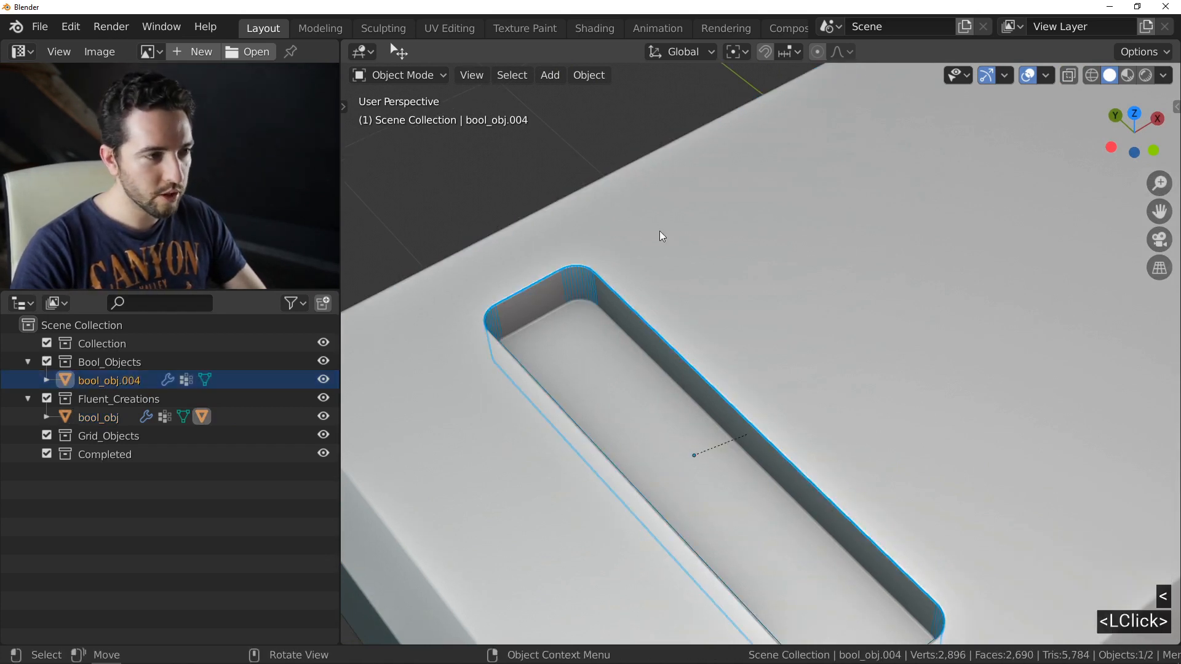
{"action": "key", "text": "f"}
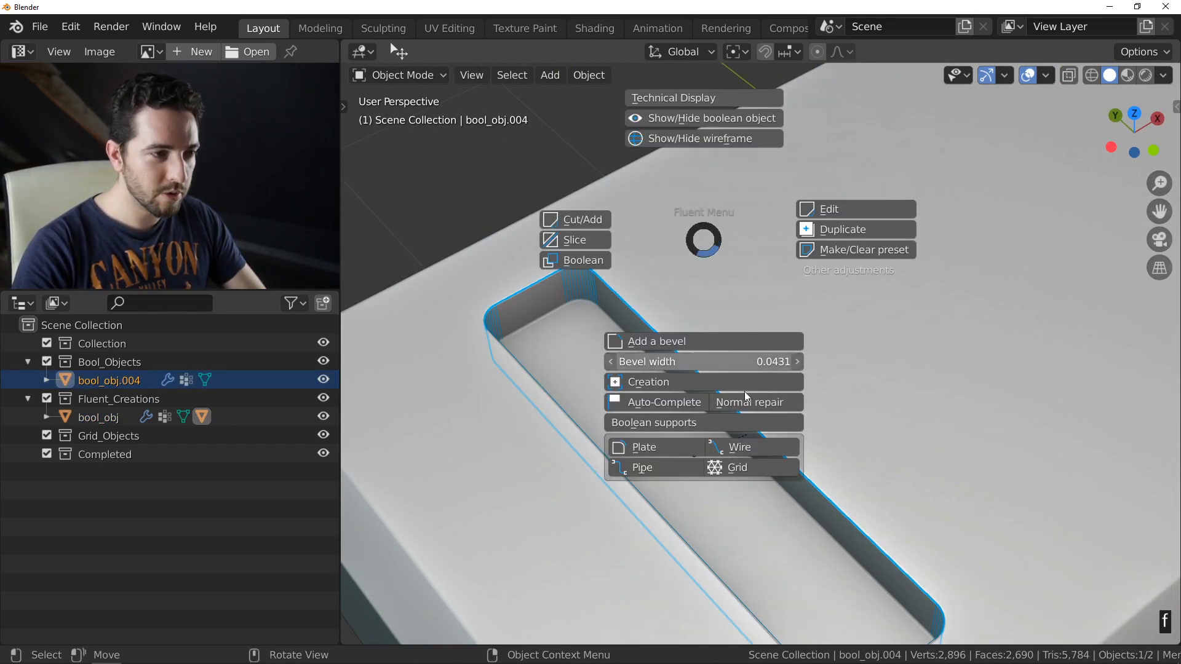
{"action": "left_click", "coordinate": [769, 466]}
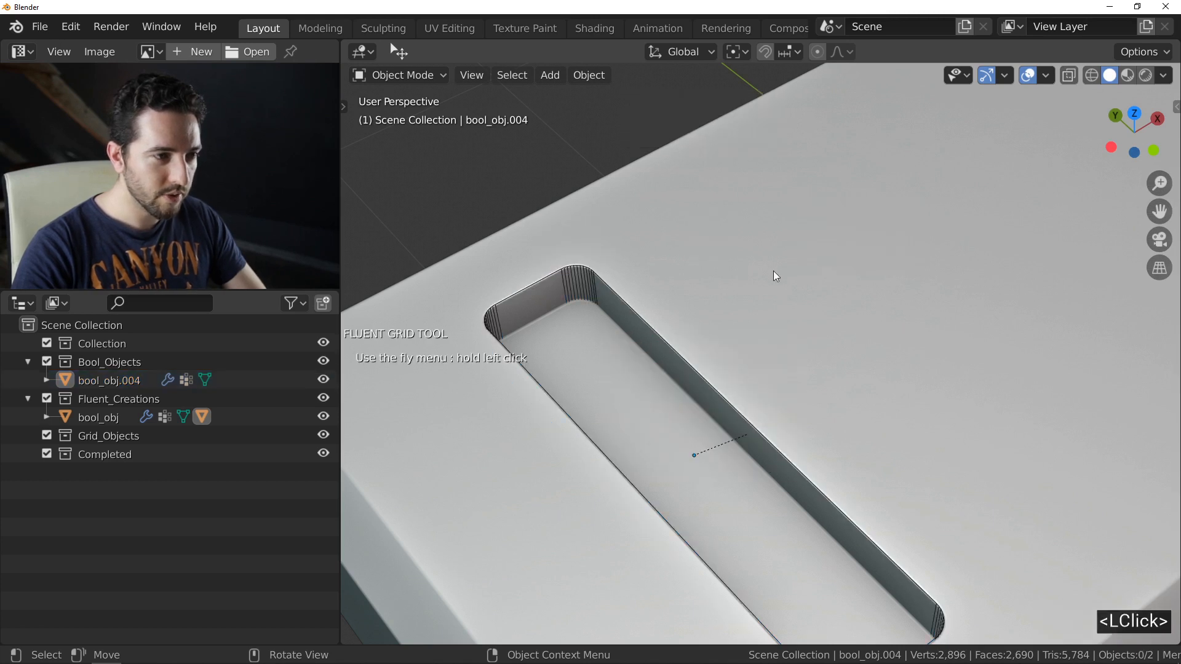
{"action": "left_click_drag", "start_coordinate": [680, 248], "coordinate": [754, 307]}
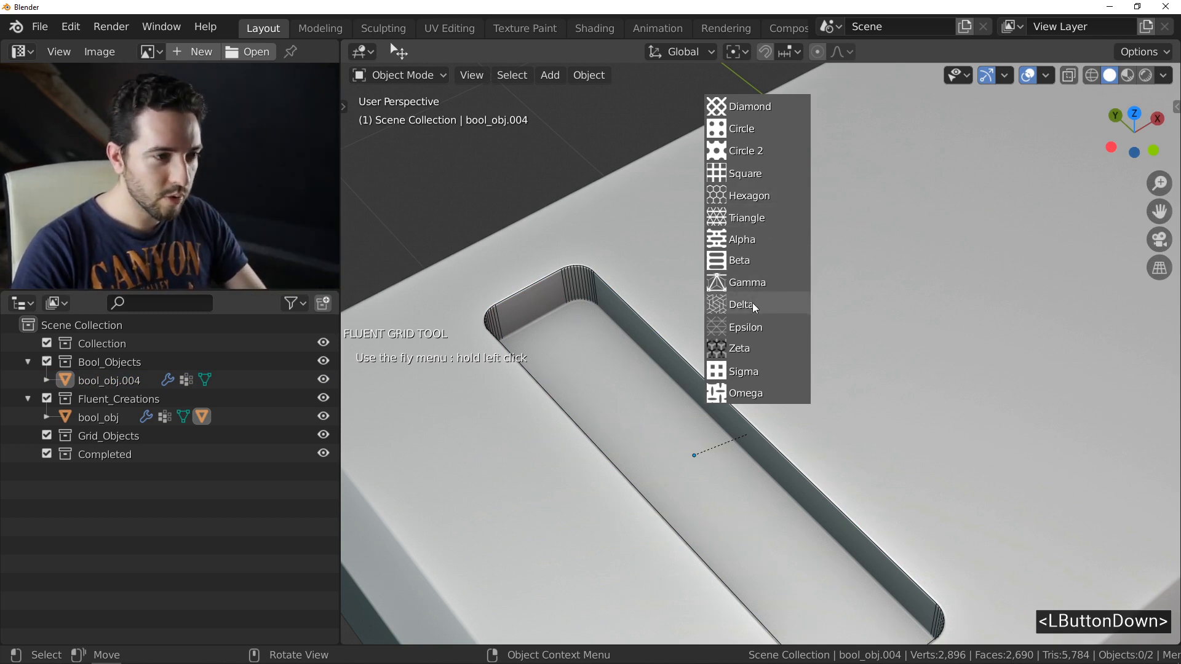
{"action": "left_click_drag", "start_coordinate": [764, 303], "coordinate": [807, 276]}
{"action": "left_click", "coordinate": [741, 300]}
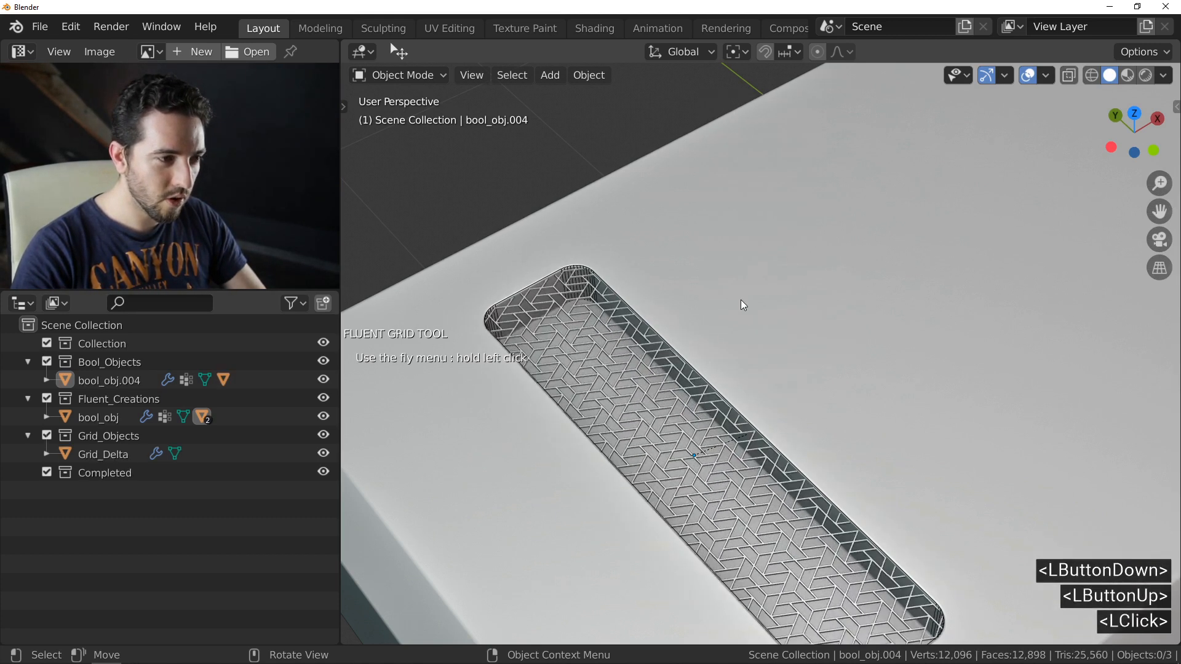
Adjust the Delta grid's line thickness, pattern scale and depth inside the slot, and finish the grid
{"action": "scroll", "coordinate": [671, 438], "scroll_direction": "up", "scroll_amount": 4}
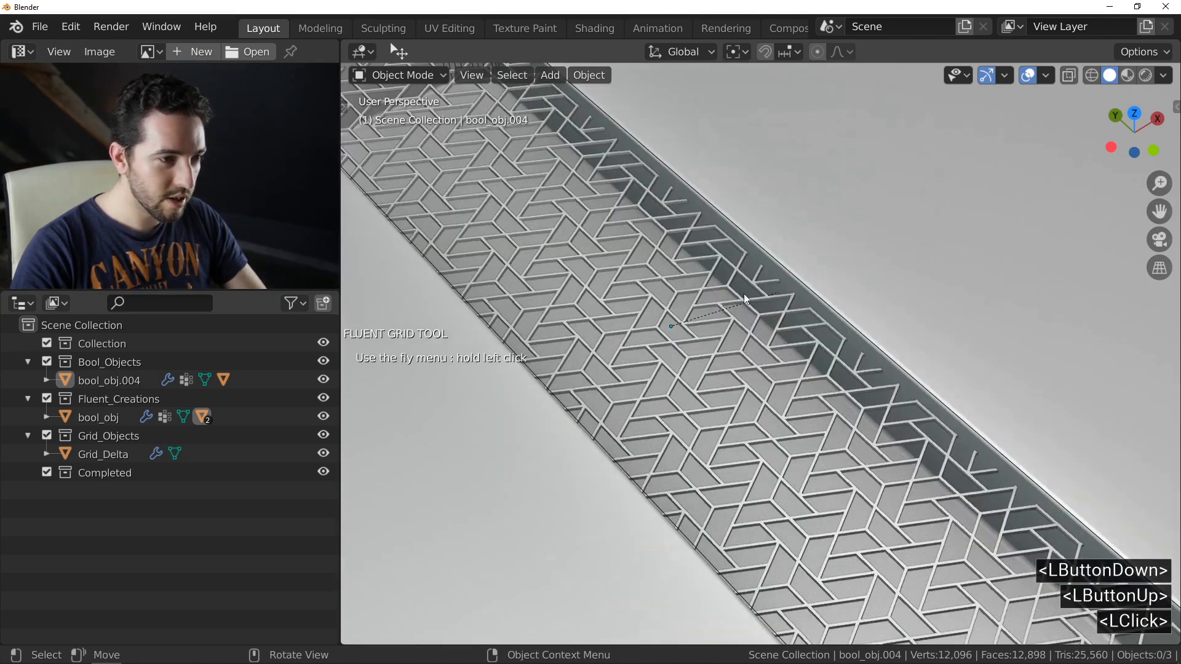
{"action": "left_click_drag", "start_coordinate": [778, 263], "coordinate": [845, 253]}
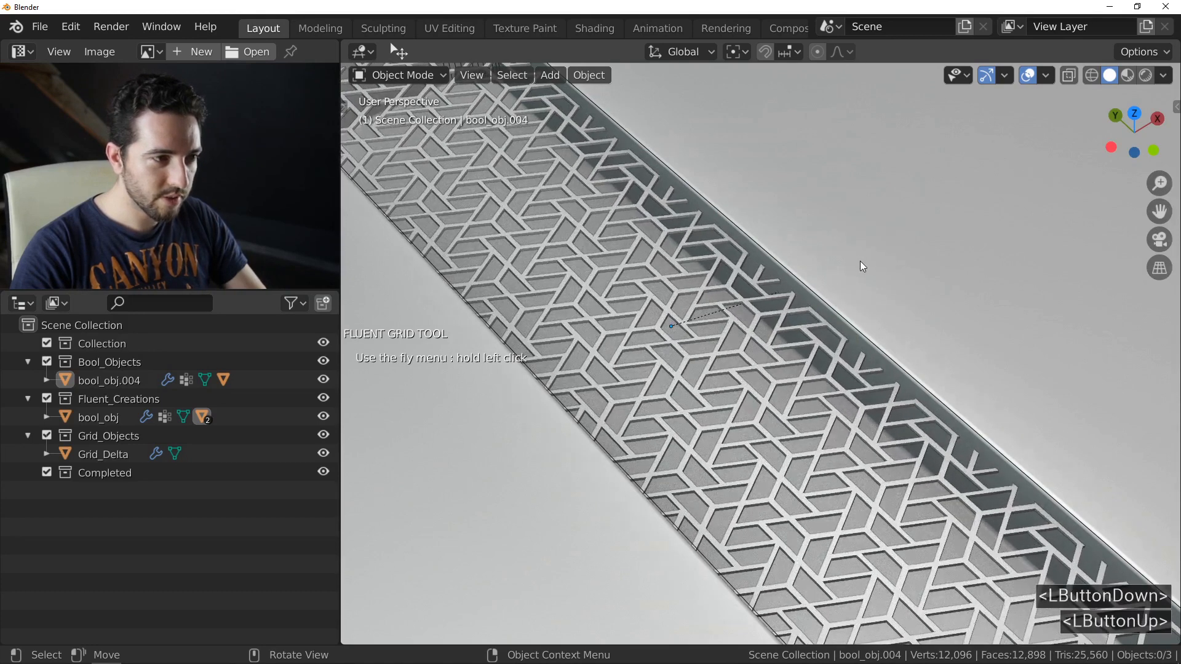
{"action": "left_click_drag", "start_coordinate": [831, 237], "coordinate": [845, 237]}
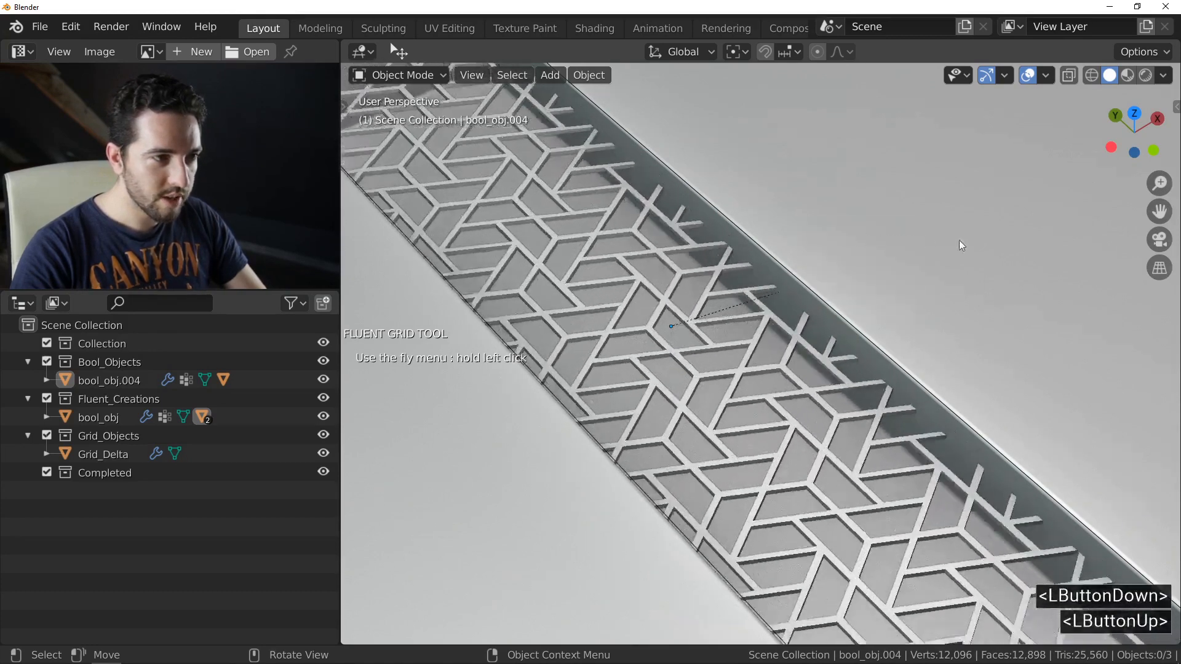
{"action": "left_click", "coordinate": [783, 256]}
{"action": "left_click_drag", "start_coordinate": [792, 264], "coordinate": [767, 328]}
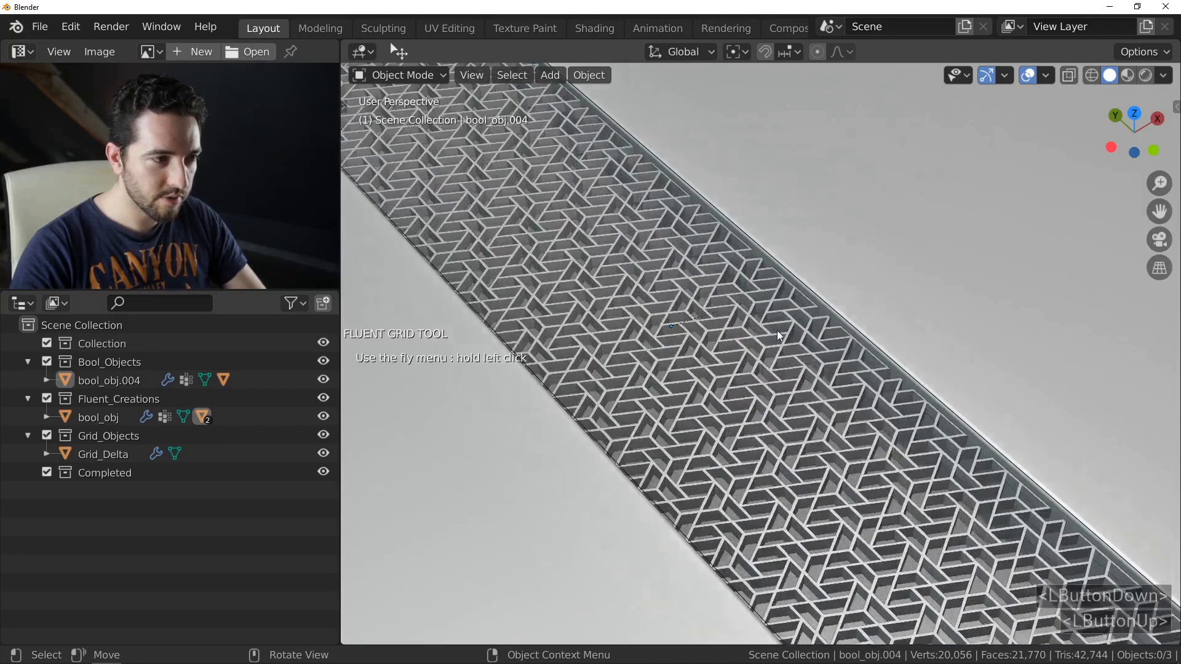
{"action": "left_click", "coordinate": [760, 329]}
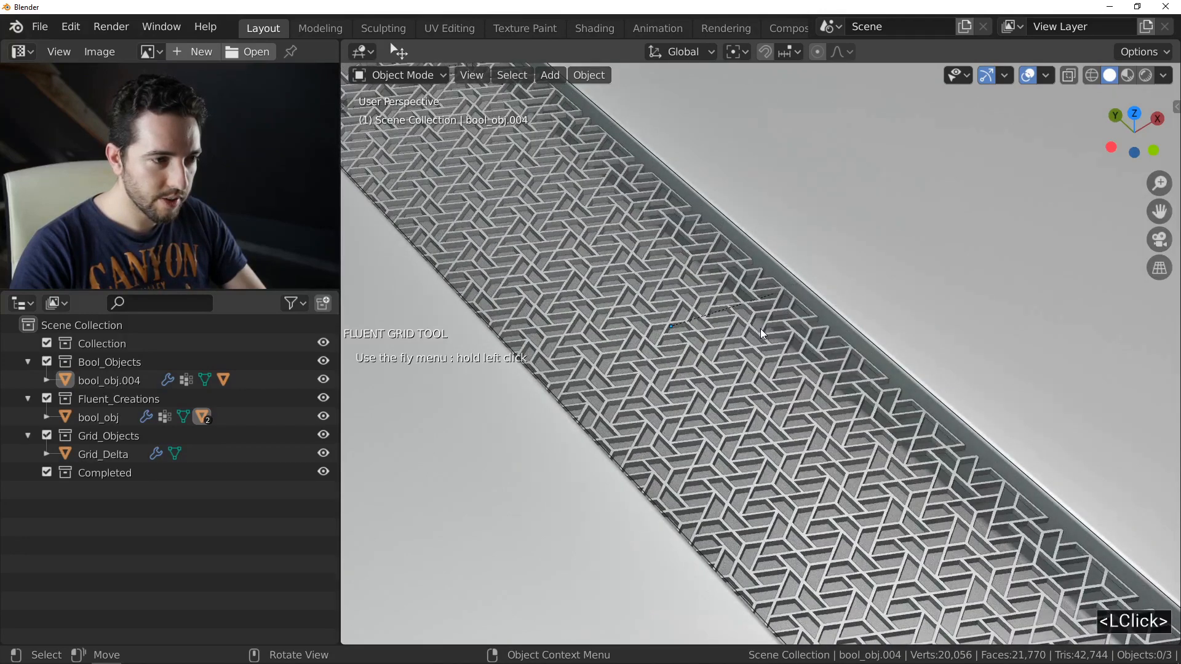
{"action": "right_click", "coordinate": [755, 329]}
Duplicate the slot's boolean cutter along the X axis to a spot beside the grid-filled slot
{"action": "middle_click_drag", "start_coordinate": [660, 258], "coordinate": [545, 151], "text": "ctrl"}
{"action": "middle_click", "coordinate": [676, 247]}
{"action": "left_click", "coordinate": [517, 141]}
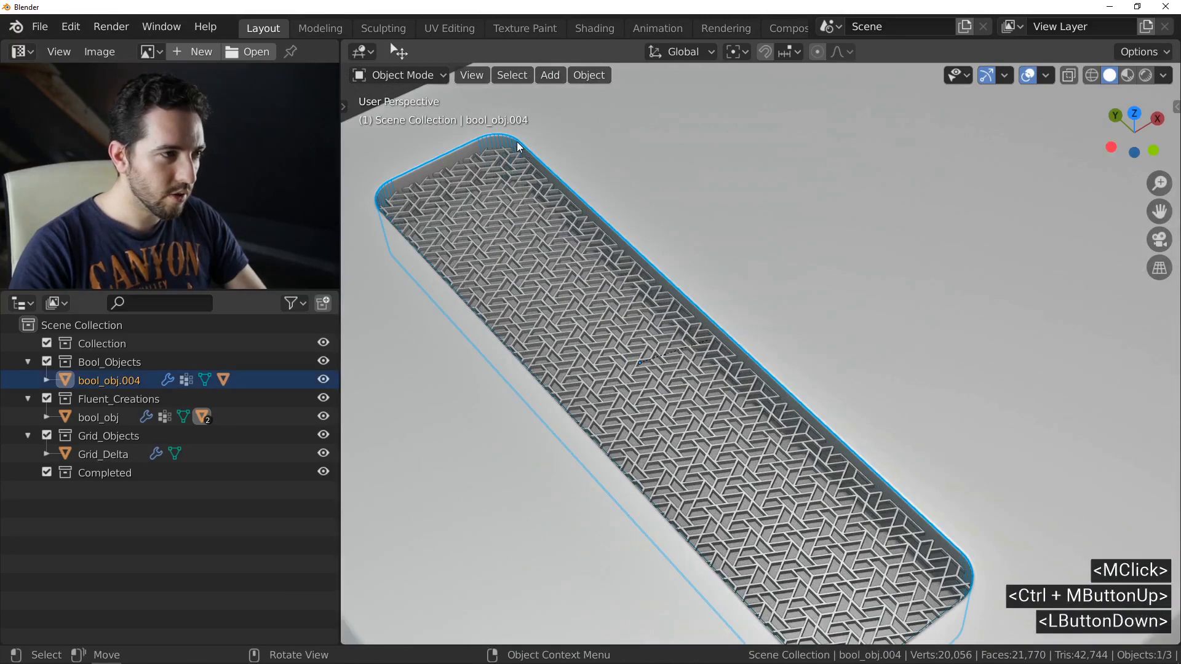
{"action": "scroll", "coordinate": [627, 183], "scroll_direction": "down", "scroll_amount": 3}
{"action": "middle_click_drag", "start_coordinate": [635, 182], "coordinate": [657, 204], "text": "shift"}
{"action": "key", "text": "shift+d"}
{"action": "key", "text": "x"}
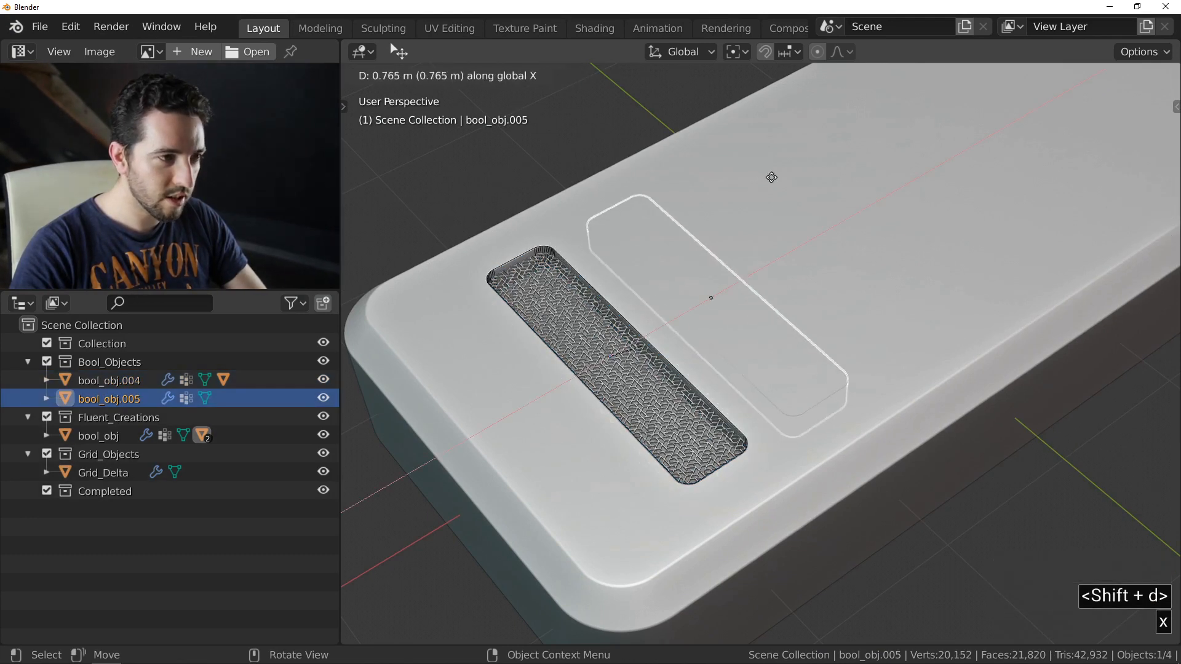
{"action": "left_click", "coordinate": [781, 175]}
Cut a second slot into the block using the duplicated cutter as a Fluent Boolean difference, and select that cutter
{"action": "key", "text": "shift"}
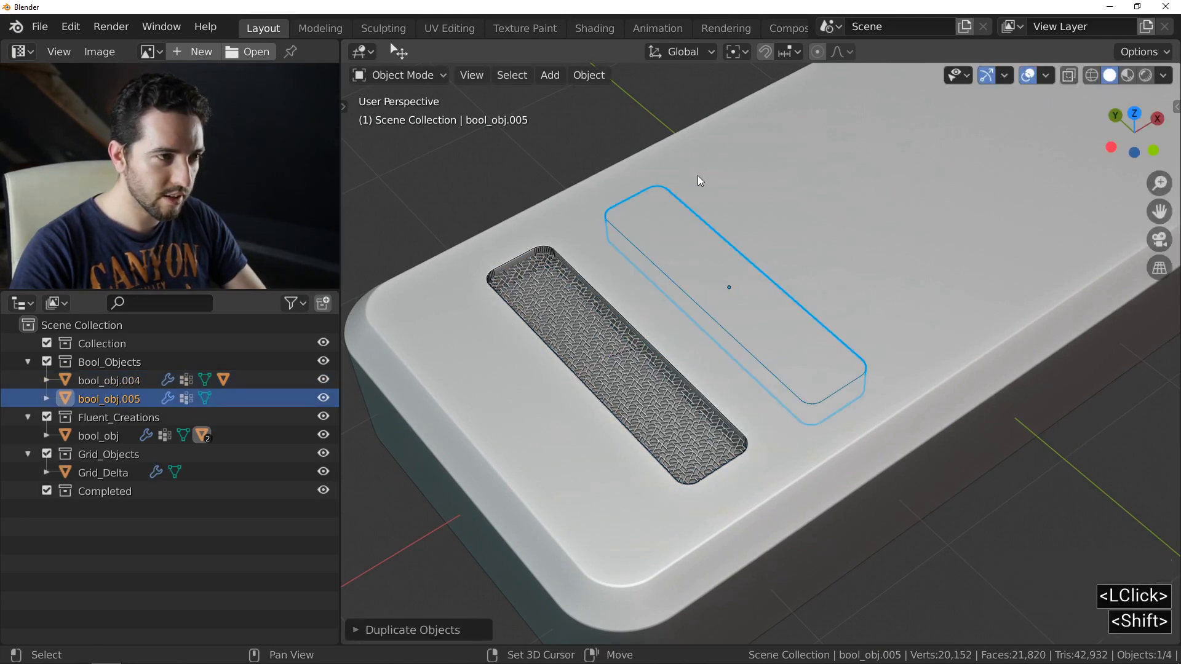
{"action": "left_click", "coordinate": [697, 176], "text": "shift"}
{"action": "key", "text": "f"}
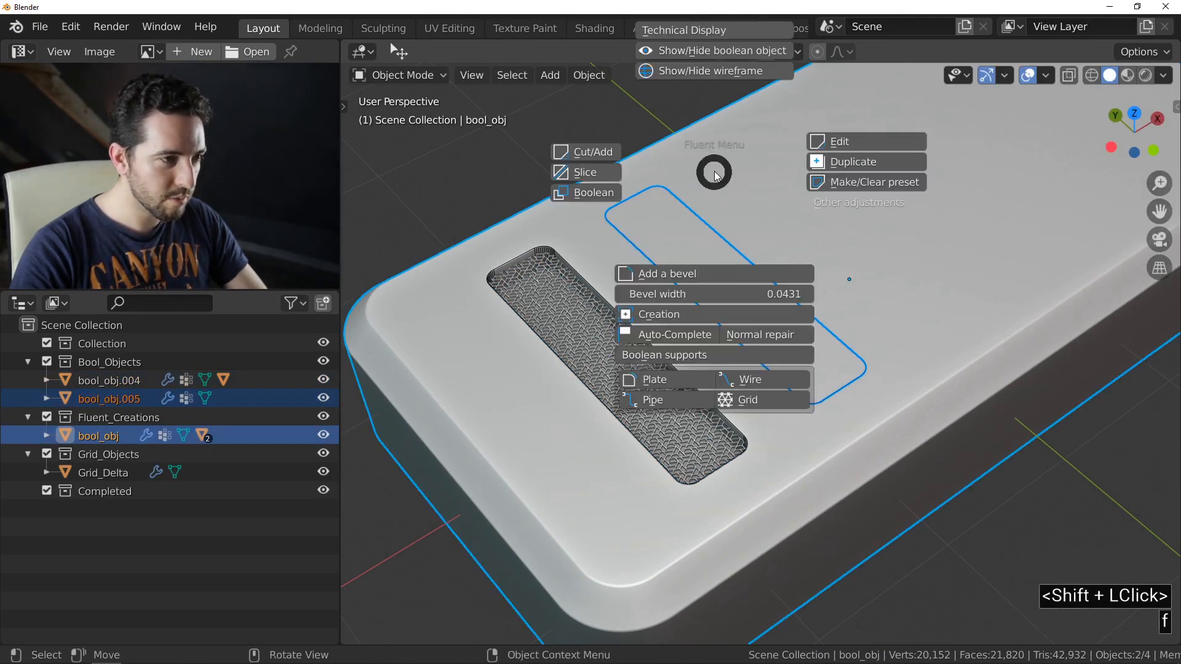
{"action": "left_click", "coordinate": [611, 191]}
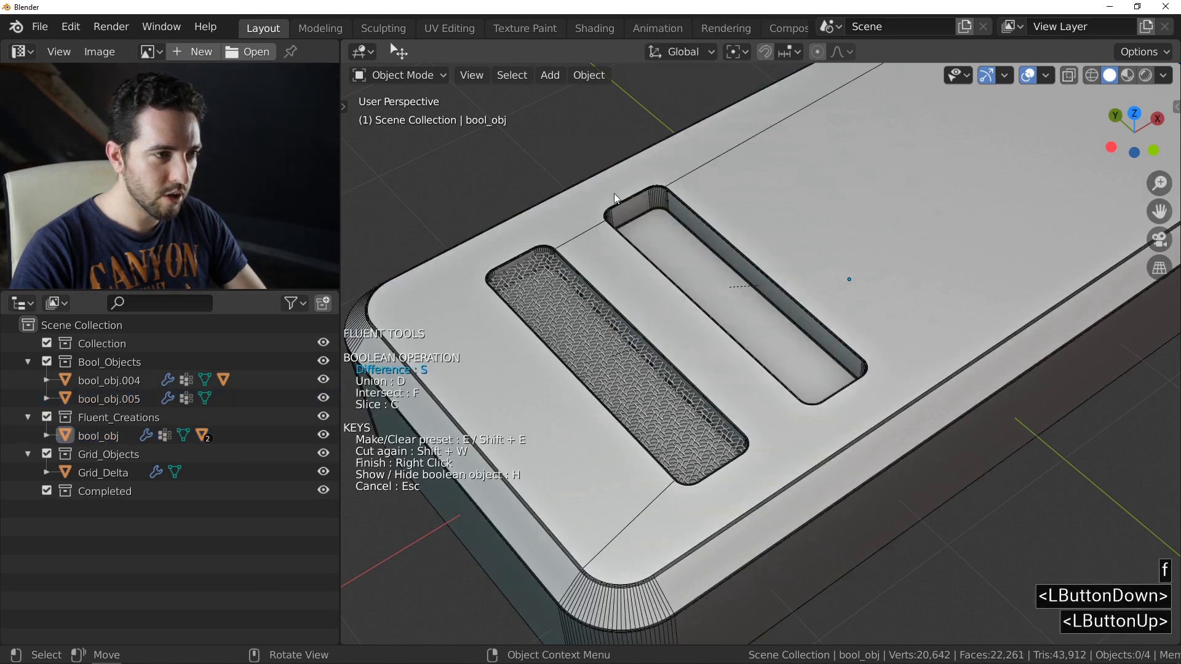
{"action": "right_click", "coordinate": [658, 197]}
{"action": "double_click", "coordinate": [664, 189]}
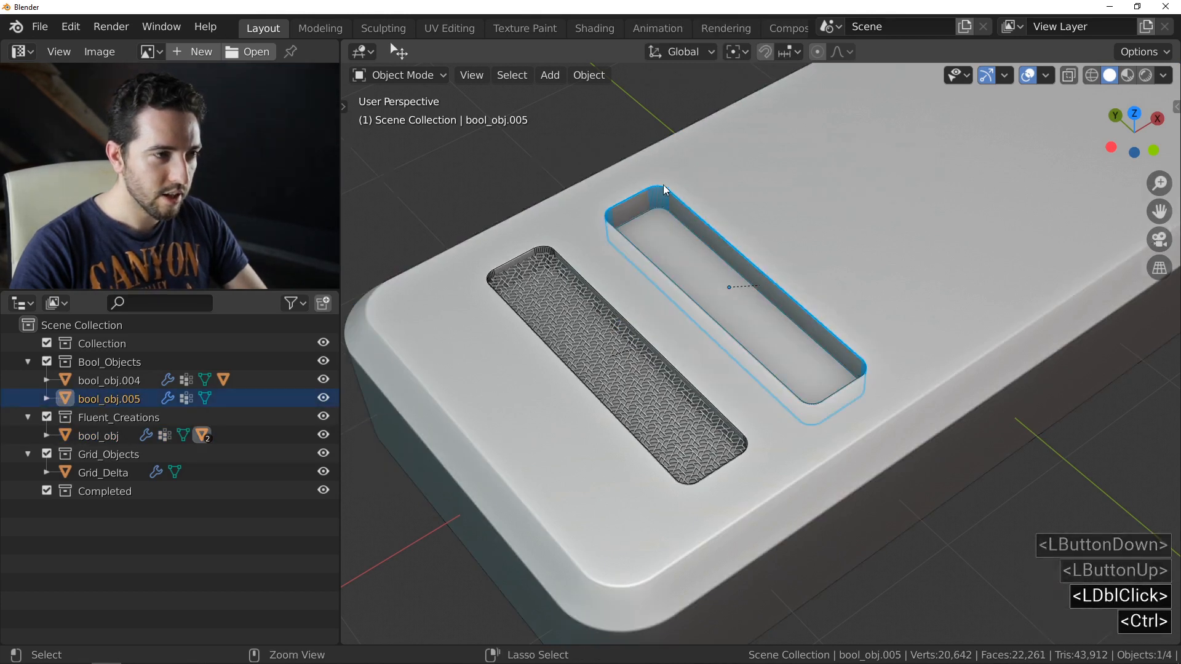
Fill the second slot with a Fluent Grid using the Zeta pattern
{"action": "middle_click_drag", "start_coordinate": [664, 188], "coordinate": [658, 171], "text": "ctrl"}
{"action": "left_click_drag", "start_coordinate": [722, 167], "coordinate": [760, 408]}
{"action": "middle_click_drag", "start_coordinate": [710, 386], "coordinate": [673, 346], "text": "shift"}
{"action": "left_click_drag", "start_coordinate": [738, 335], "coordinate": [748, 334]}
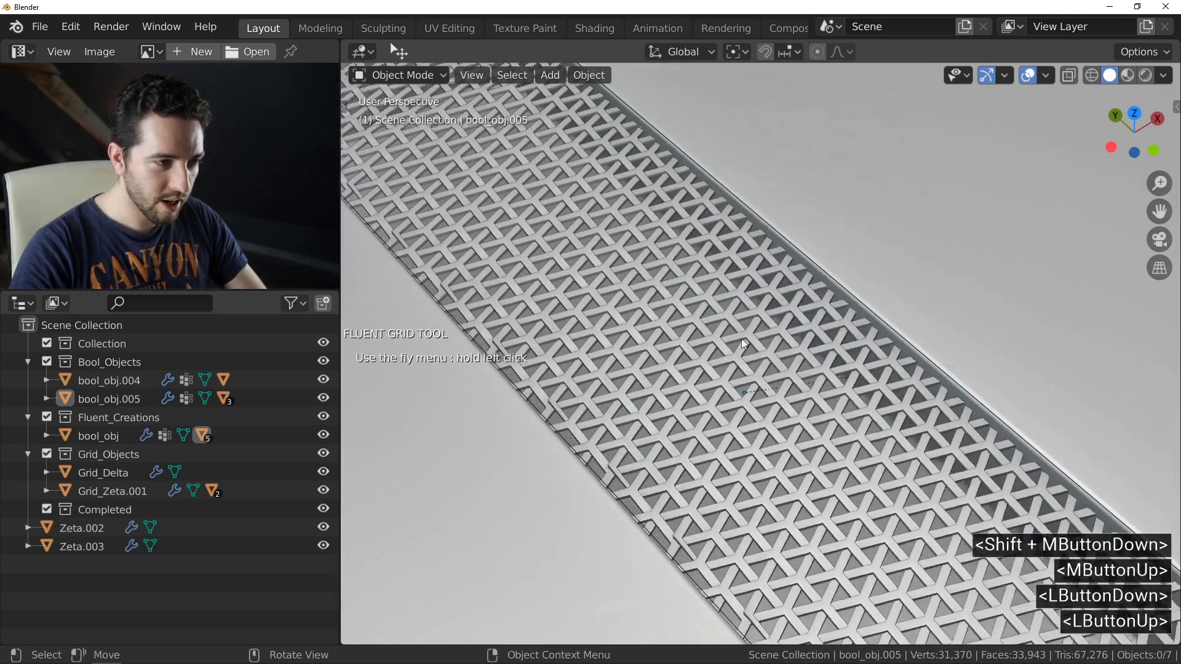
Refine the Zeta grid inside the second slot to a smaller, denser pattern scale
{"action": "left_click", "coordinate": [684, 372]}
{"action": "middle_click_drag", "start_coordinate": [721, 379], "coordinate": [683, 350]}
{"action": "middle_click_drag", "start_coordinate": [682, 350], "coordinate": [752, 317], "text": "ctrl"}
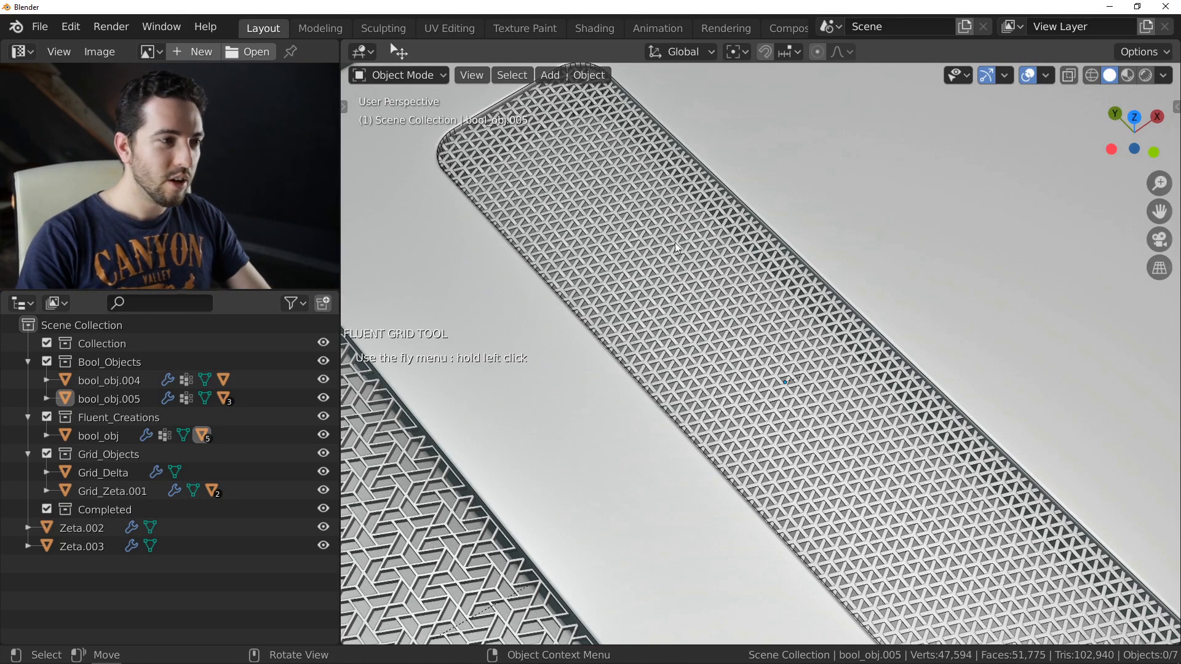
{"action": "middle_click_drag", "start_coordinate": [671, 229], "coordinate": [693, 239], "text": "ctrl"}
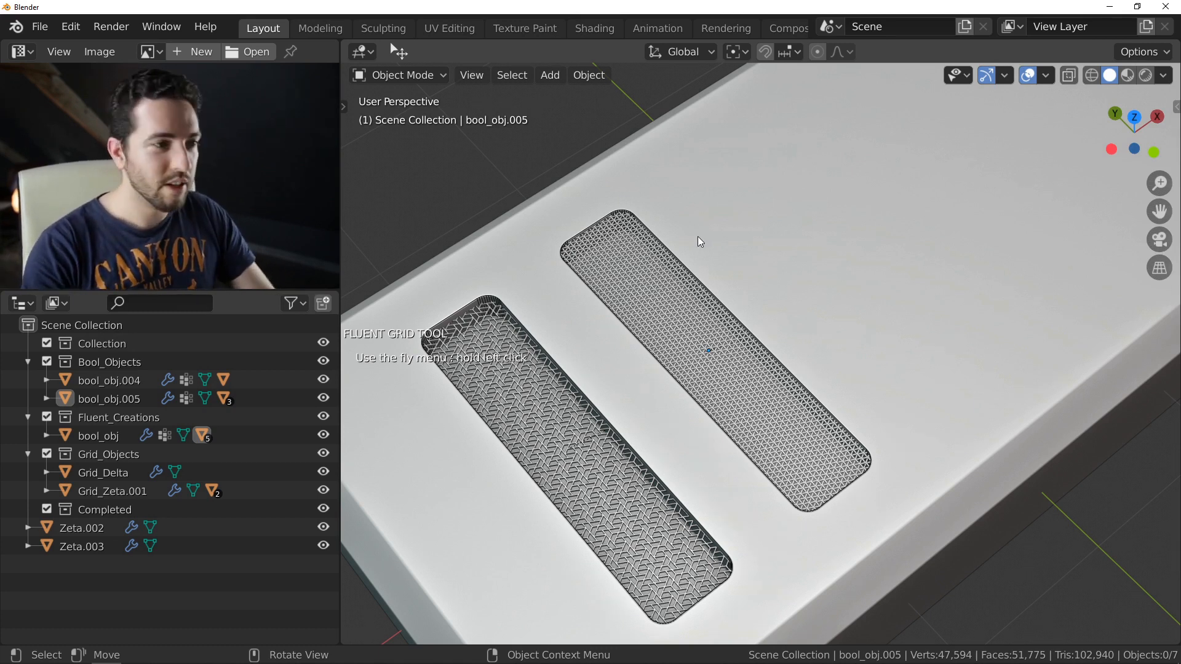
Fill the third slot with a Fluent Grid using the Sigma pattern
{"action": "middle_click_drag", "start_coordinate": [769, 219], "coordinate": [770, 219], "text": "ctrl"}
{"action": "left_click", "coordinate": [723, 334]}
{"action": "left_click_drag", "start_coordinate": [722, 330], "coordinate": [793, 455]}
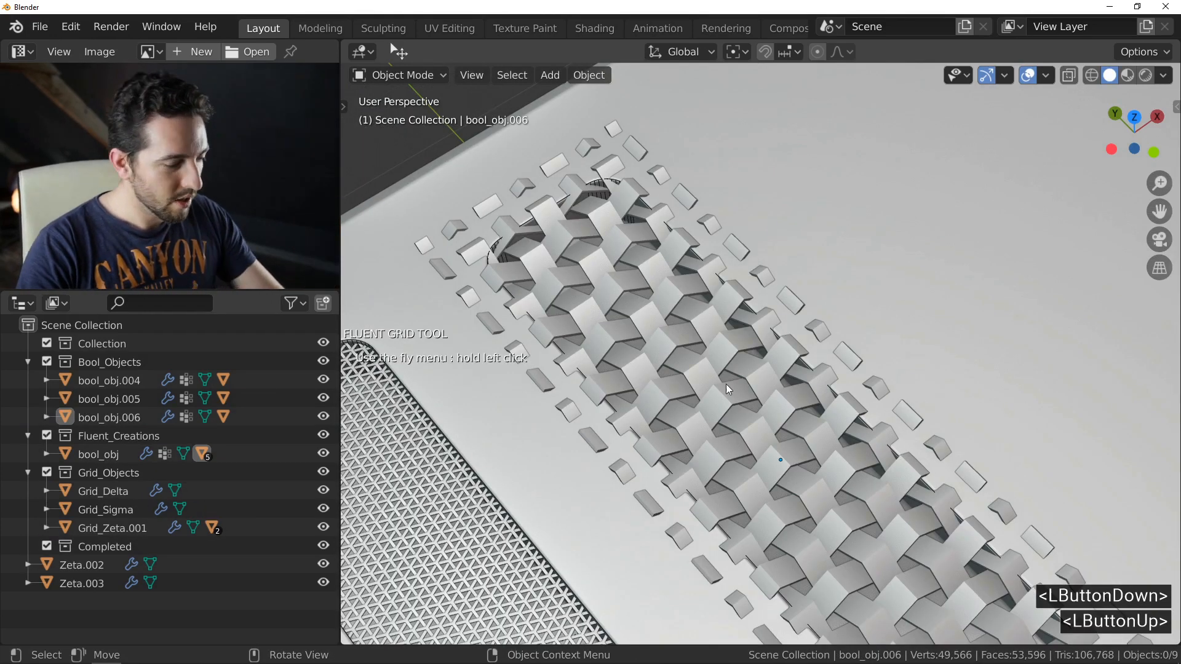
Adjust the Sigma grid's pattern scale, coverage and depth so it fills the whole third slot, and finish the grid
{"action": "left_click_drag", "start_coordinate": [837, 293], "coordinate": [840, 289]}
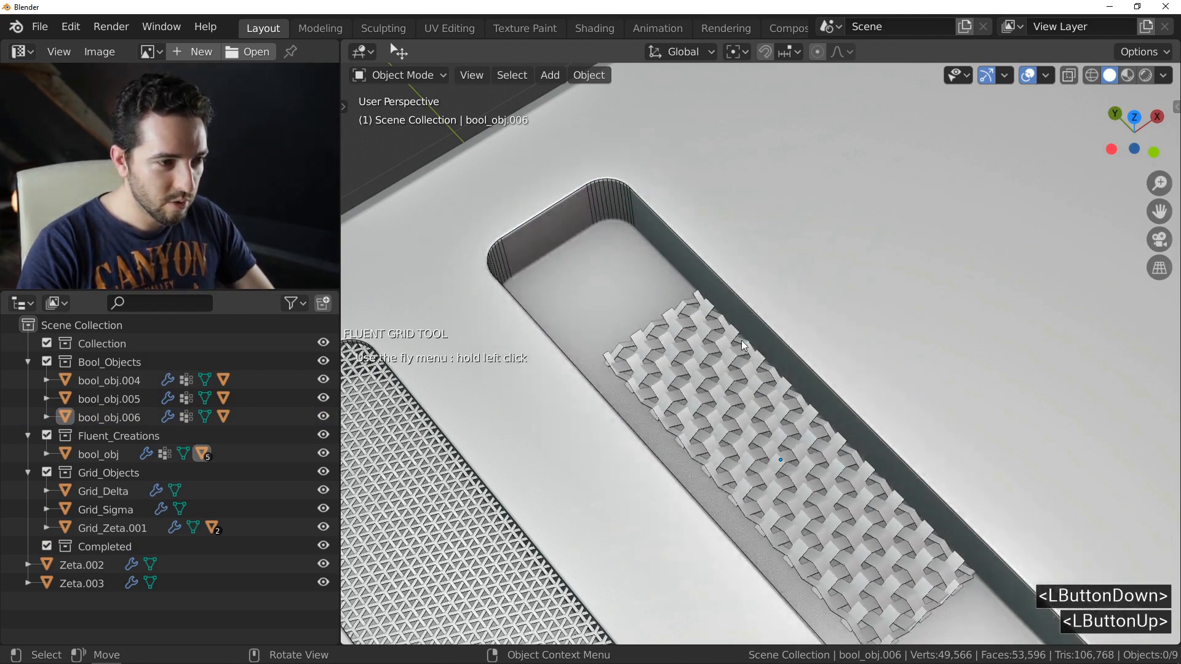
{"action": "left_click", "coordinate": [717, 379]}
{"action": "middle_click_drag", "start_coordinate": [717, 380], "coordinate": [718, 342], "text": "shift"}
{"action": "left_click_drag", "start_coordinate": [769, 335], "coordinate": [775, 359]}
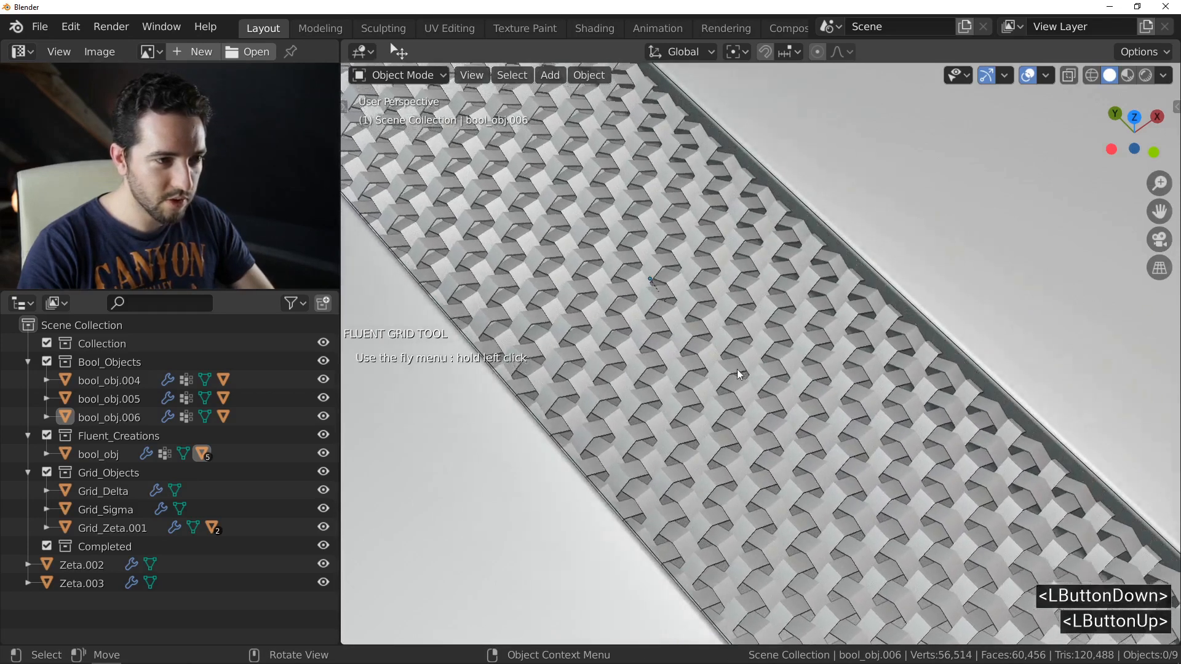
{"action": "left_click", "coordinate": [715, 378]}
{"action": "middle_click_drag", "start_coordinate": [716, 377], "coordinate": [720, 321]}
{"action": "left_click", "coordinate": [39, 314]}
{"action": "right_click", "coordinate": [692, 332]}
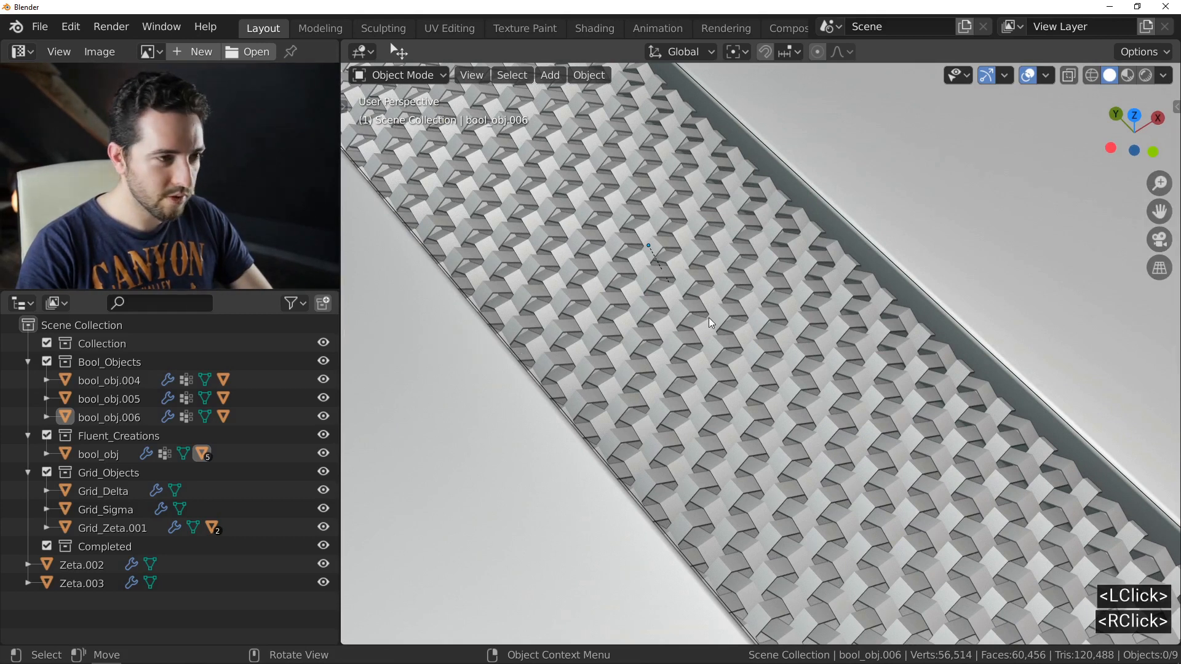
Preview the Sigma grid with its Bevel and Subdivision modifiers enabled in the viewport, and disable both modifiers again
{"action": "left_click", "coordinate": [215, 454]}
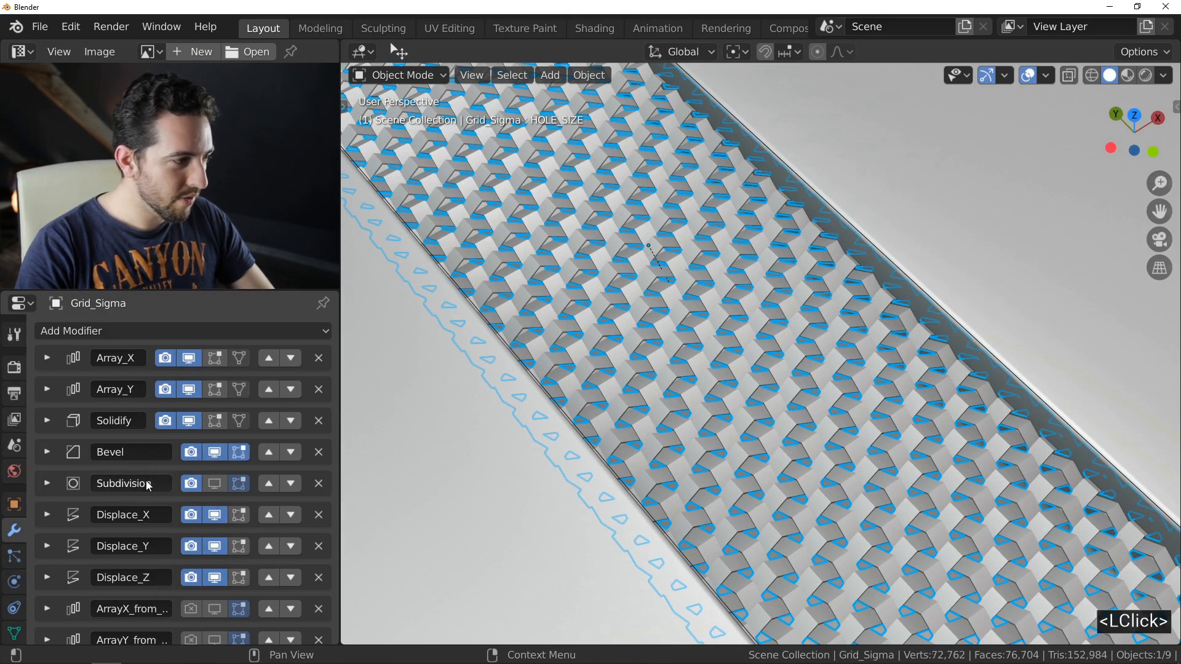
{"action": "left_click", "coordinate": [215, 486]}
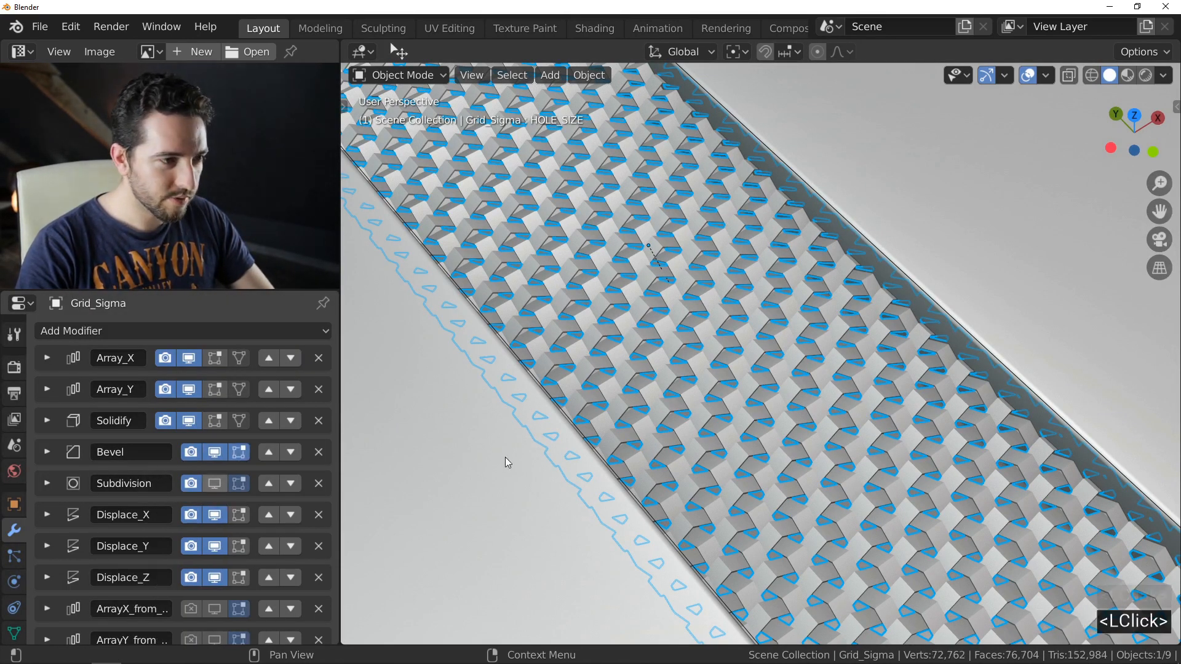
{"action": "left_click", "coordinate": [470, 475]}
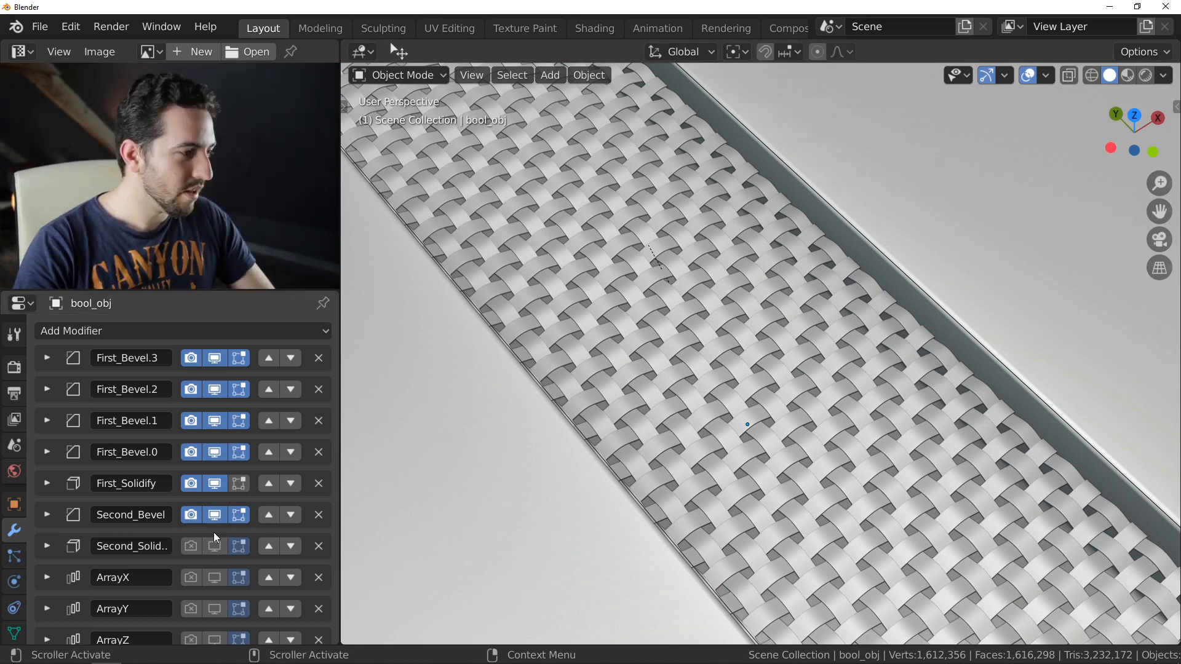
{"action": "left_click", "coordinate": [214, 484]}
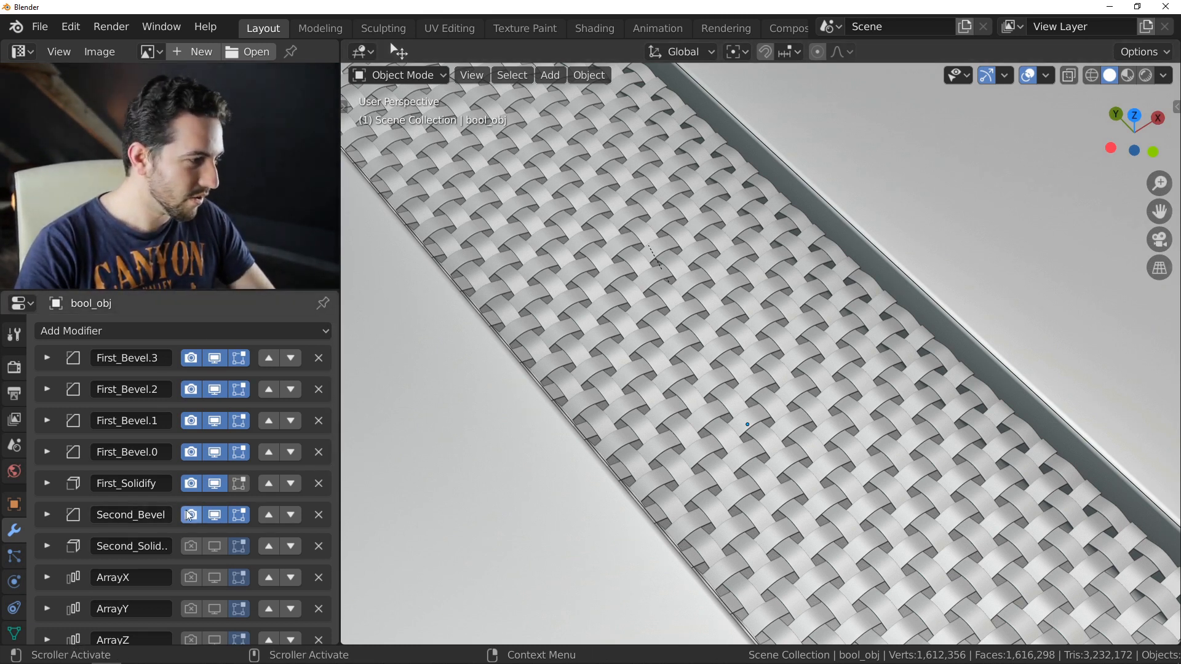
{"action": "left_click", "coordinate": [680, 331]}
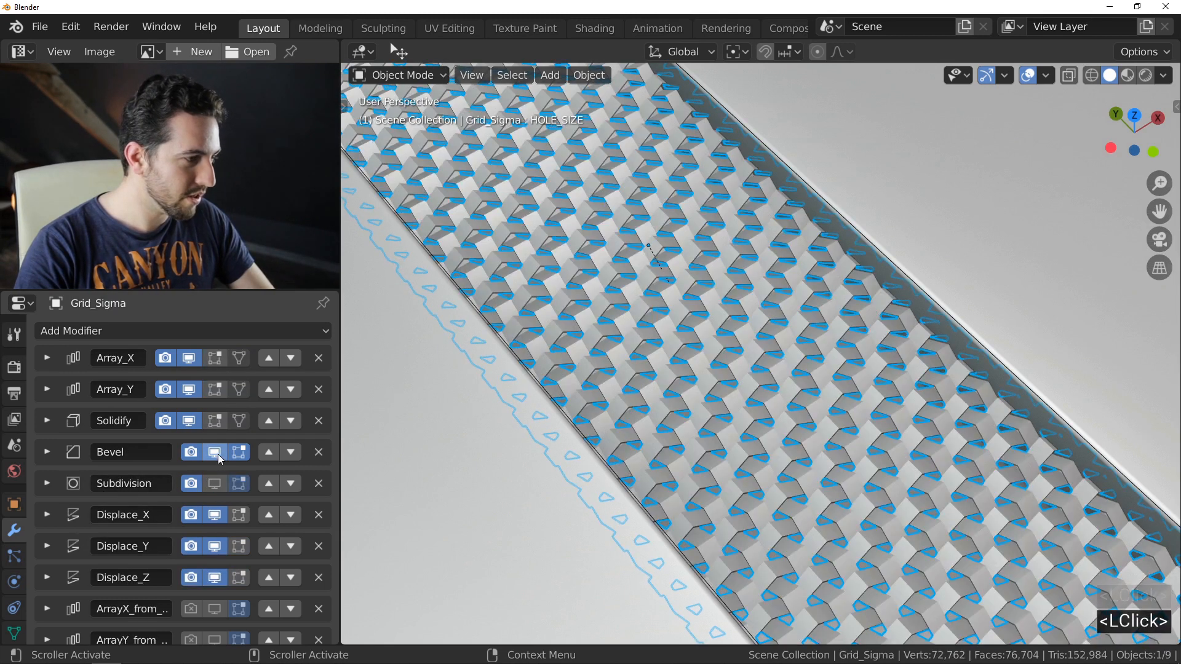
Reopen the Sigma grid for editing with Fluent Edit and make its woven strips narrower
{"action": "left_click", "coordinate": [681, 330]}
{"action": "key", "text": "f"}
{"action": "left_click", "coordinate": [806, 296]}
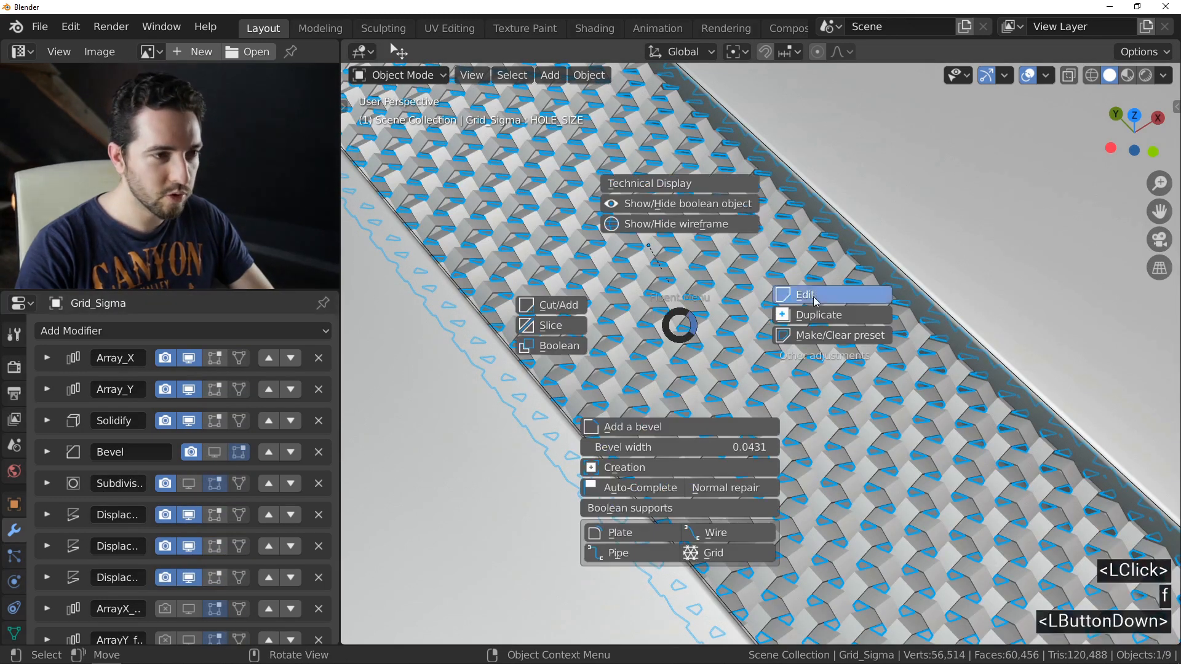
{"action": "mouse_move", "coordinate": [807, 298]}
{"action": "left_mouse_down"}
{"action": "mouse_move", "coordinate": [806, 309]}
{"action": "mouse_move", "coordinate": [820, 302]}
{"action": "left_mouse_up"}
{"action": "left_click", "coordinate": [846, 316]}
Adjust the Sigma grid's thickness and depth inside the third slot, and finish the edit
{"action": "left_click_drag", "start_coordinate": [780, 336], "coordinate": [774, 361]}
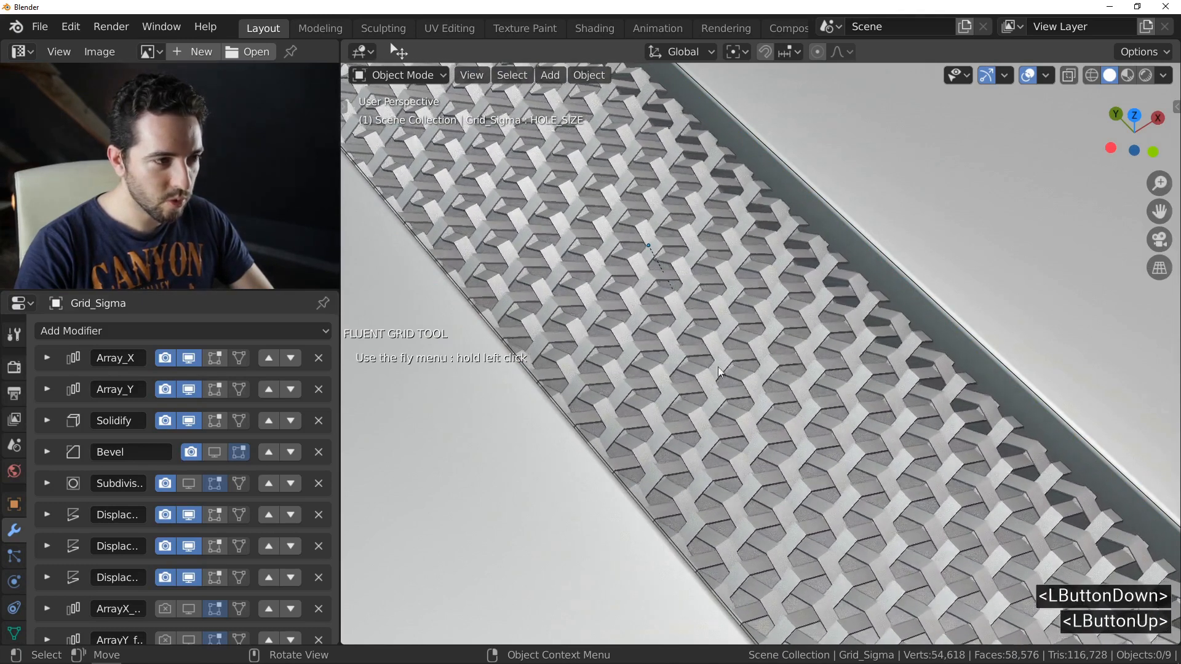
{"action": "left_click_drag", "start_coordinate": [691, 374], "coordinate": [687, 379]}
{"action": "middle_click_drag", "start_coordinate": [687, 379], "coordinate": [684, 374], "text": "ctrl"}
{"action": "left_click_drag", "start_coordinate": [683, 374], "coordinate": [747, 435]}
{"action": "left_click", "coordinate": [701, 378]}
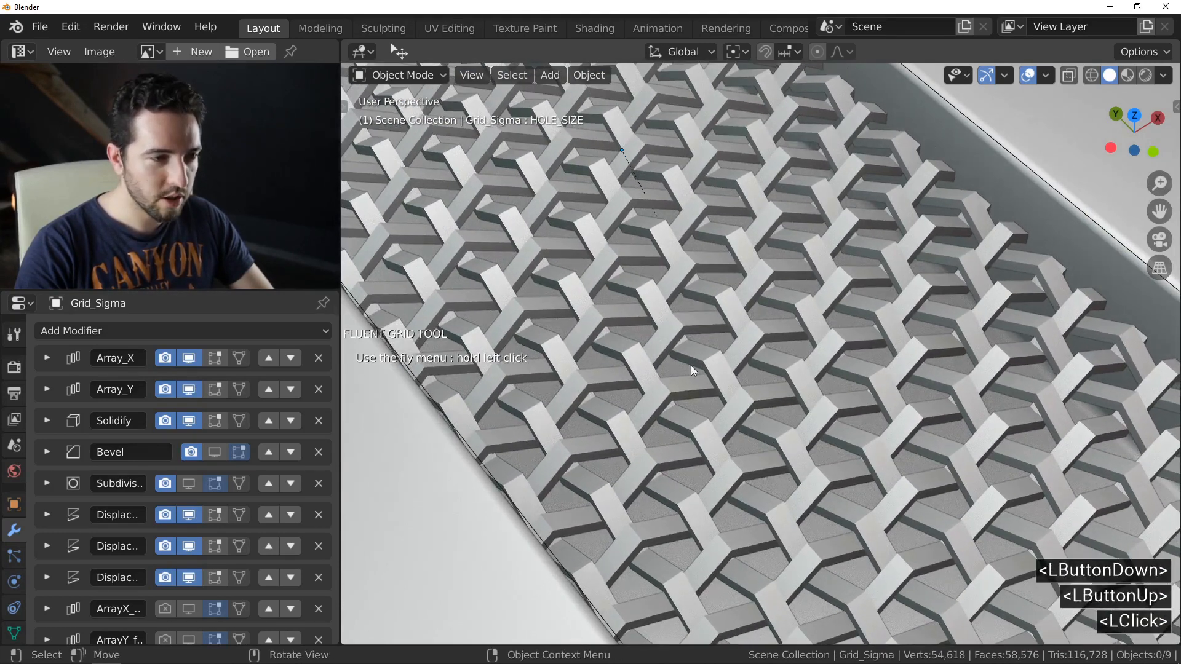
{"action": "mouse_move", "coordinate": [679, 339]}
{"action": "middle_mouse_down", "text": "ctrl"}
{"action": "mouse_move", "coordinate": [681, 359]}
{"action": "mouse_move", "coordinate": [684, 350]}
{"action": "middle_mouse_up", "text": "ctrl"}
{"action": "right_click", "coordinate": [684, 350]}
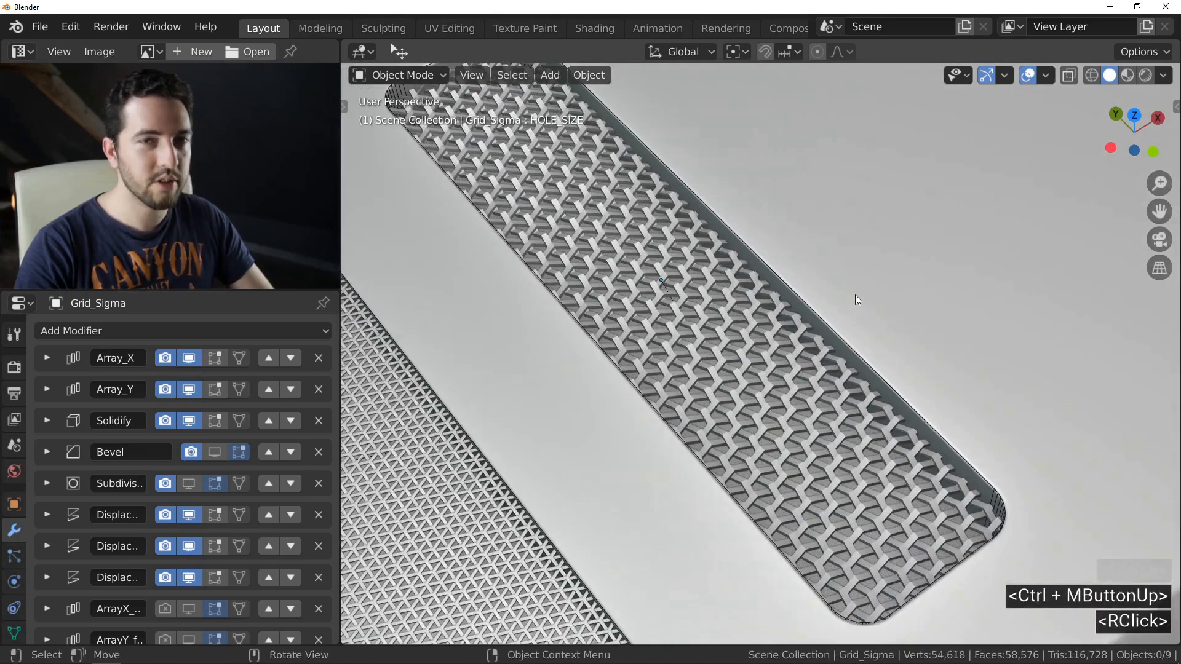
Enable the Sigma grid's Bevel and Subdivision modifiers in the viewport, and set the viewport subdivision level to 2
{"action": "left_click", "coordinate": [591, 388]}
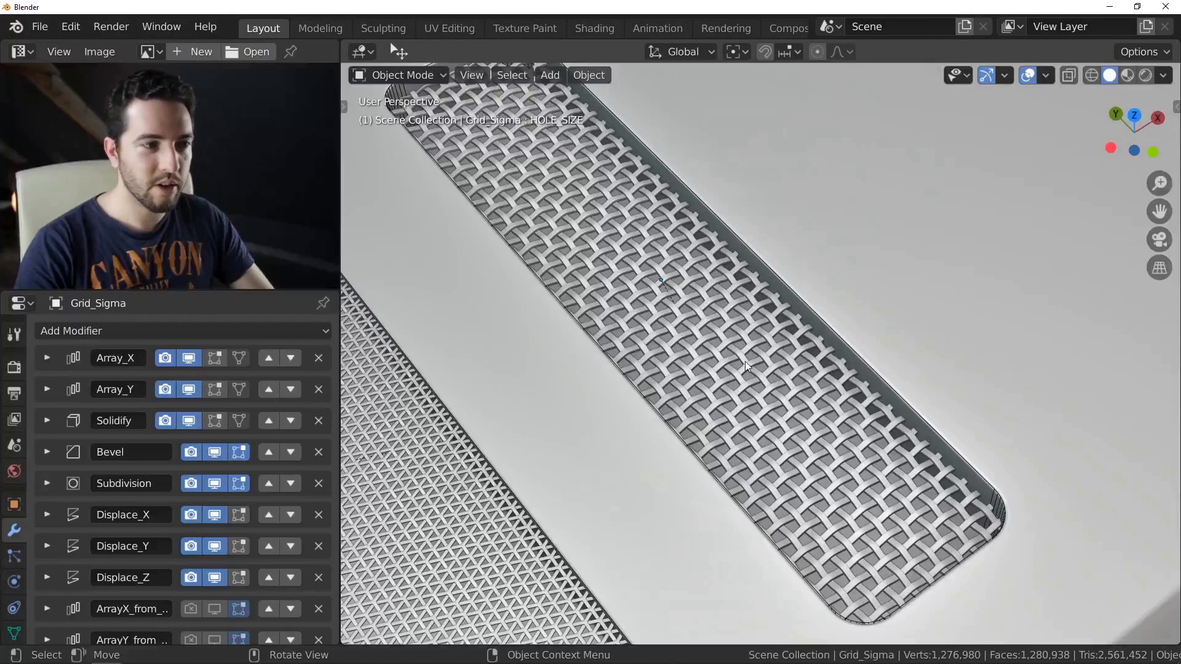
{"action": "middle_click_drag", "start_coordinate": [741, 341], "coordinate": [760, 339]}
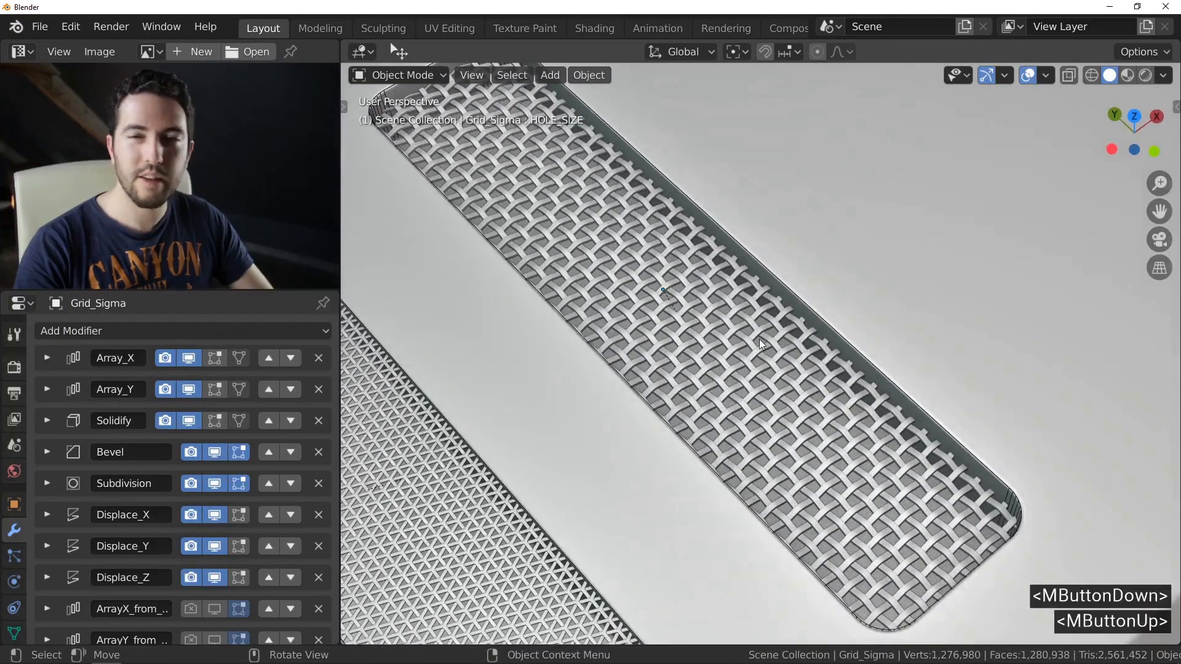
{"action": "left_click", "coordinate": [522, 391]}
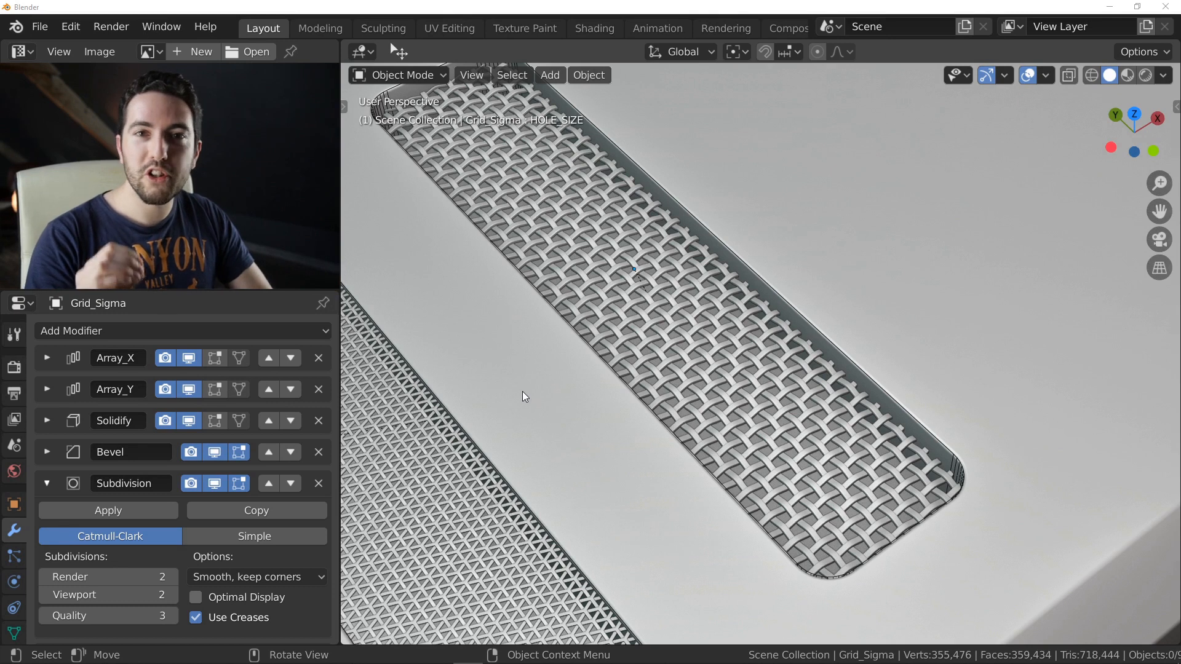
{"action": "middle_click_drag", "start_coordinate": [768, 307], "coordinate": [782, 326]}
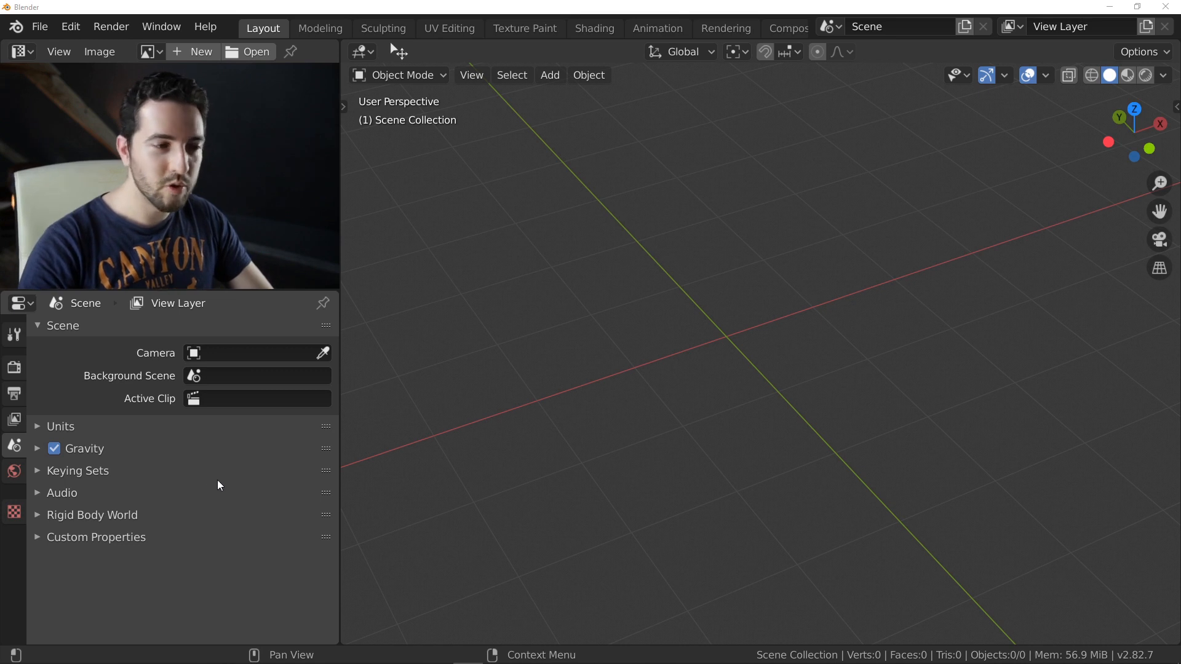
Create a box around the world origin with Fluent Creation, using a rectangle and a thickness of about 1.37 m
{"action": "middle_click_drag", "start_coordinate": [634, 367], "coordinate": [621, 366]}
{"action": "scroll", "coordinate": [620, 366], "scroll_direction": "up", "scroll_amount": 1}
{"action": "key", "text": "f"}
{"action": "left_click", "coordinate": [588, 509]}
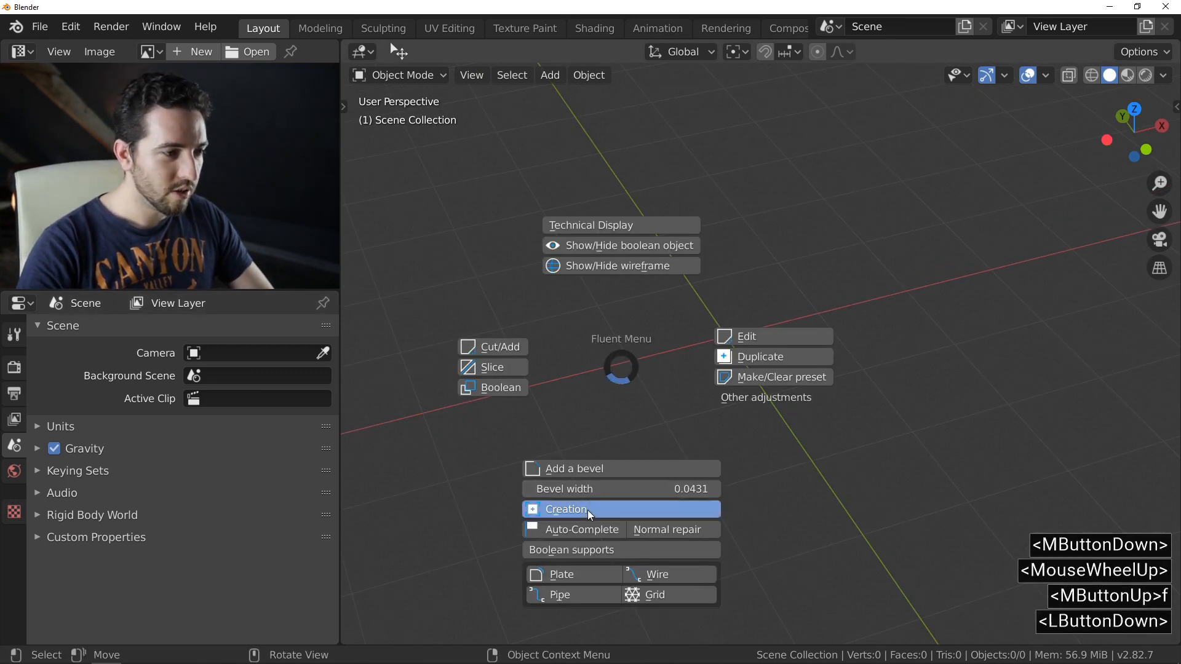
{"action": "left_click", "coordinate": [650, 345]}
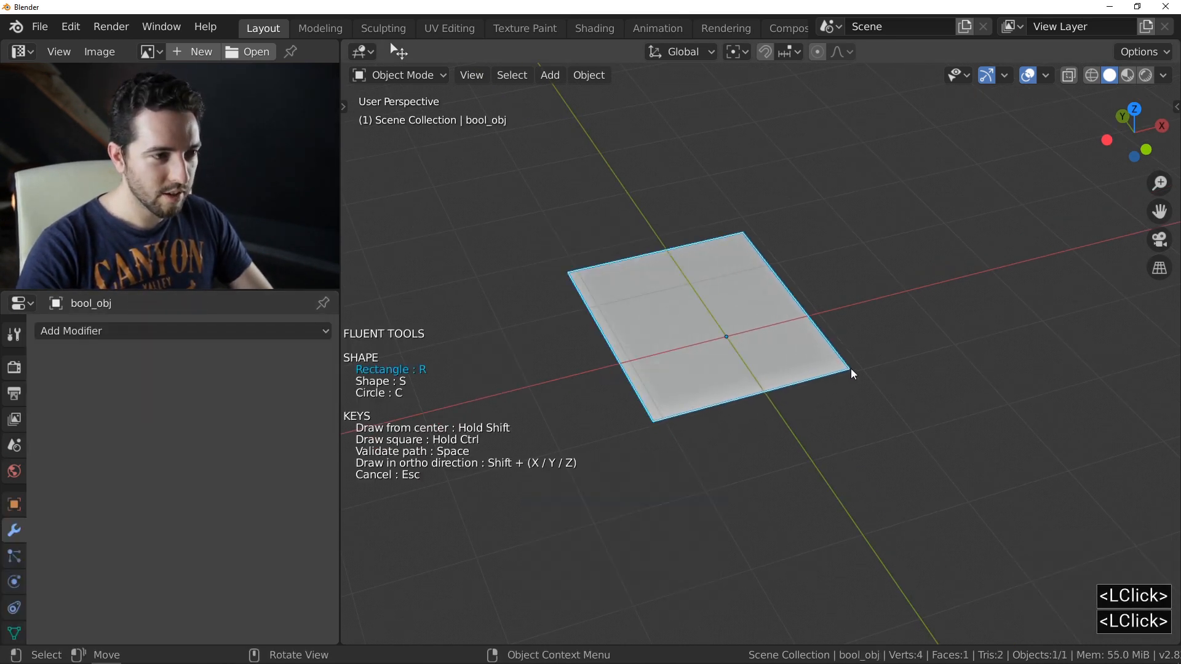
{"action": "left_click", "coordinate": [856, 367]}
{"action": "left_click", "coordinate": [915, 346]}
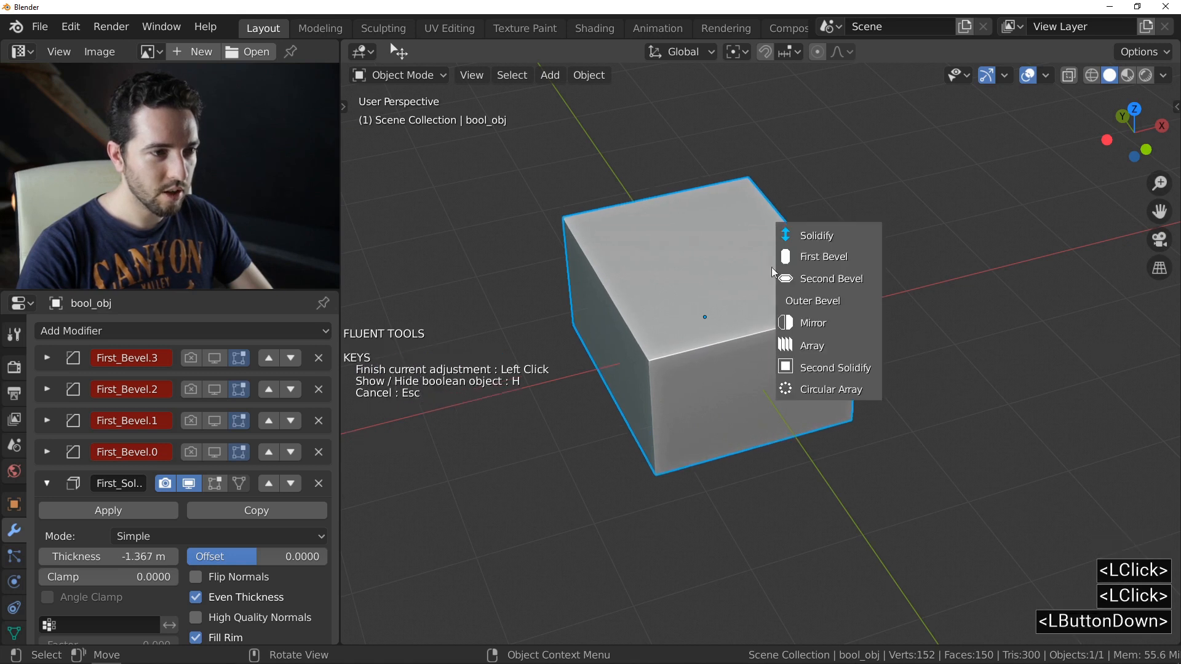
Round the box's four vertical corners with a First Bevel
{"action": "left_click", "coordinate": [806, 258]}
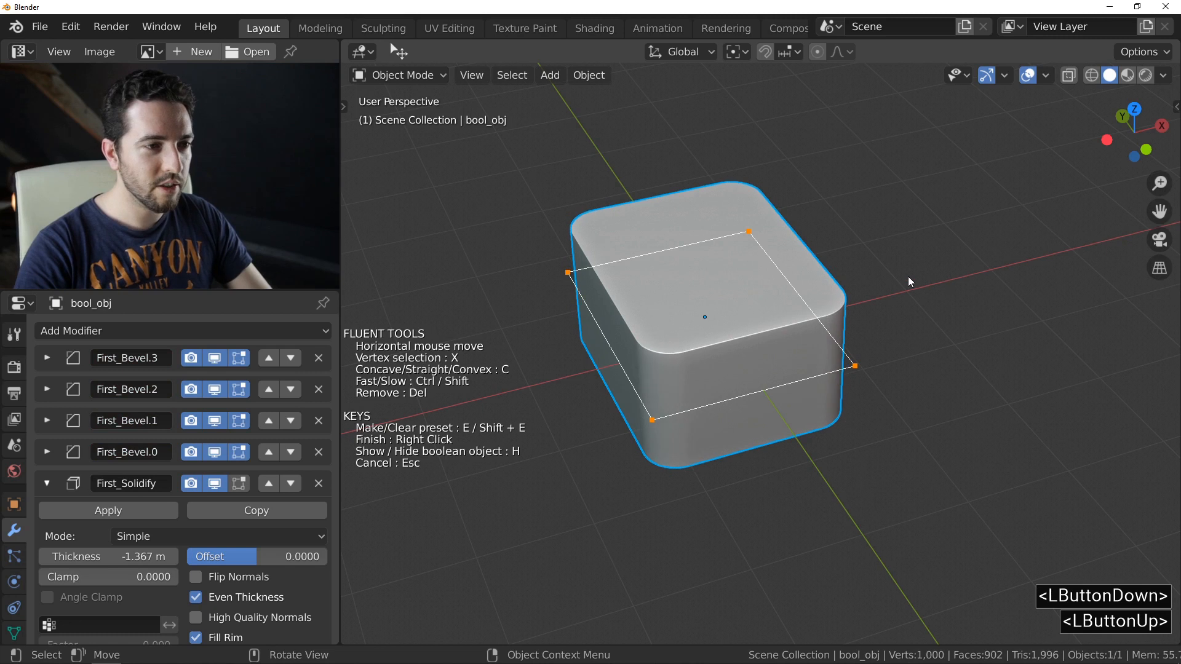
{"action": "mouse_move", "coordinate": [930, 277]}
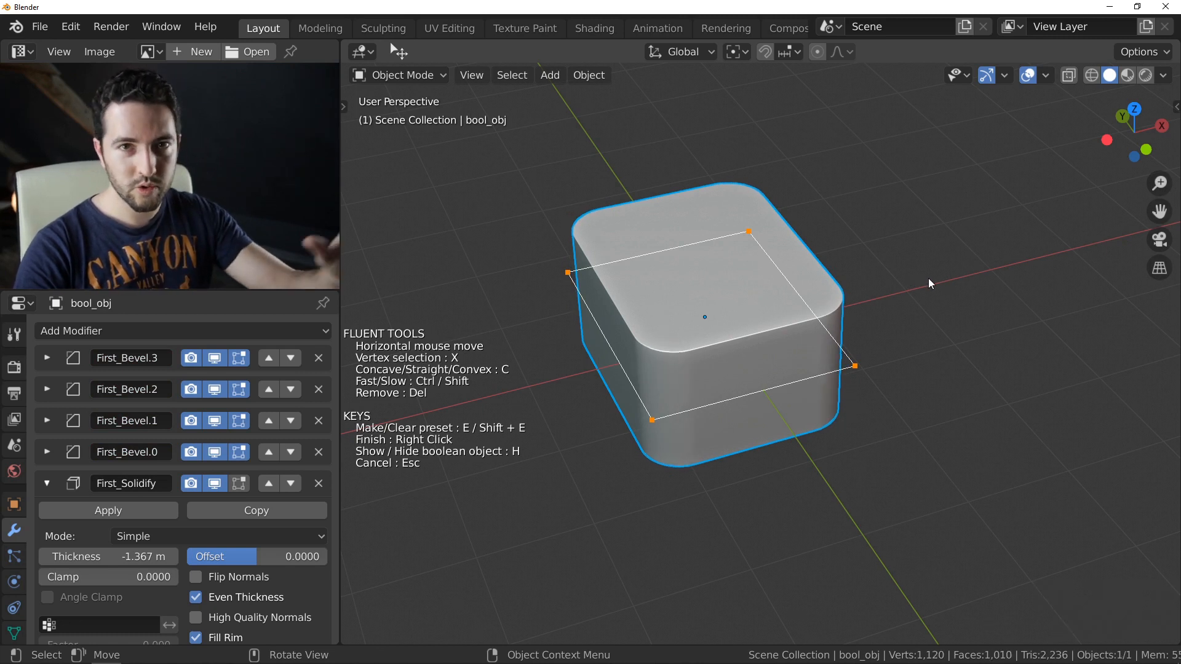
{"action": "left_click", "coordinate": [939, 274]}
Add a Second Bevel around the box's upper and lower edges and switch its profile from round to straight
{"action": "left_click", "coordinate": [711, 280]}
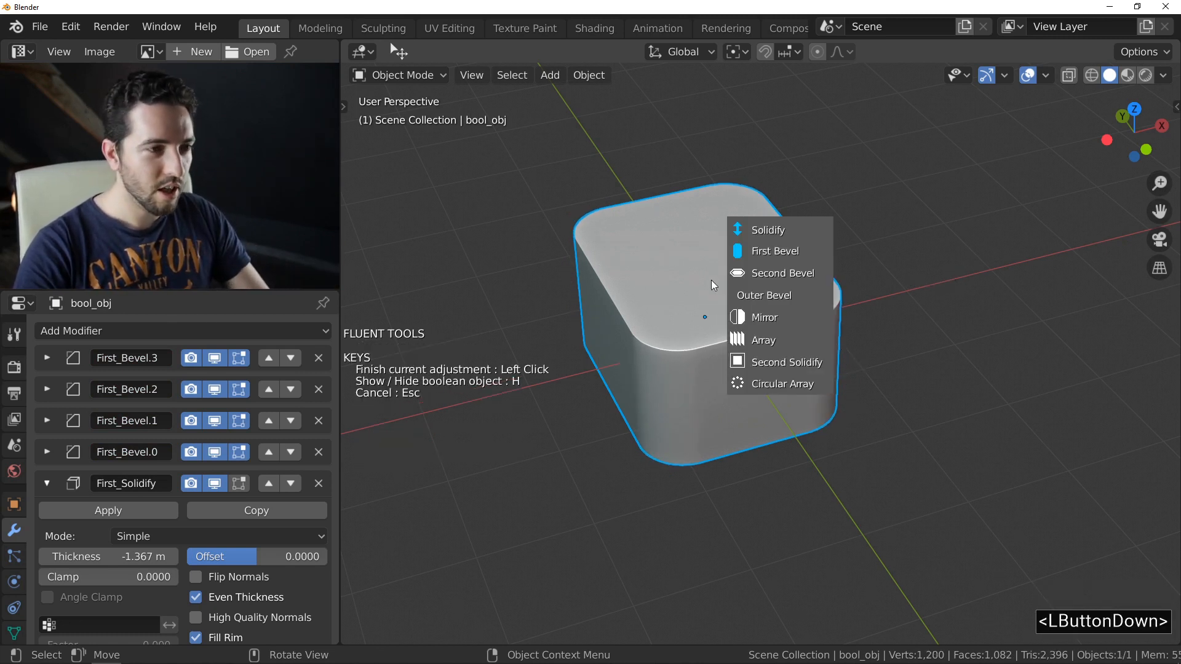
{"action": "left_click", "coordinate": [769, 273]}
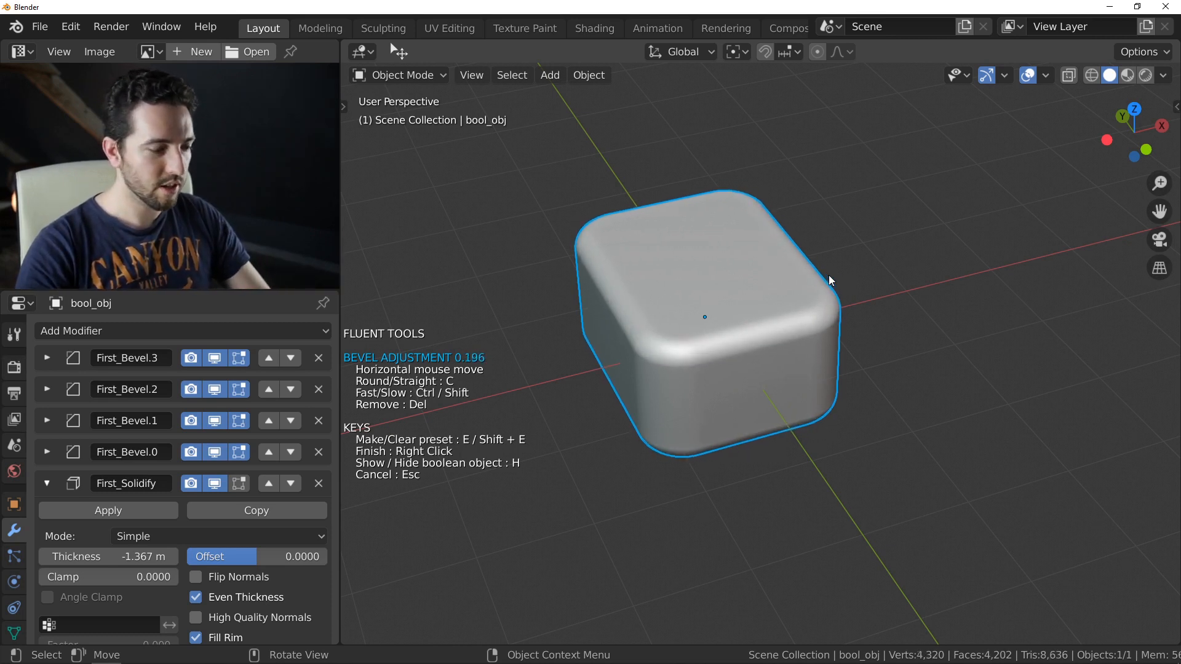
{"action": "key", "text": "c"}
{"action": "left_click", "coordinate": [806, 274]}
{"action": "middle_click_drag", "start_coordinate": [726, 336], "coordinate": [715, 313], "text": "ctrl"}
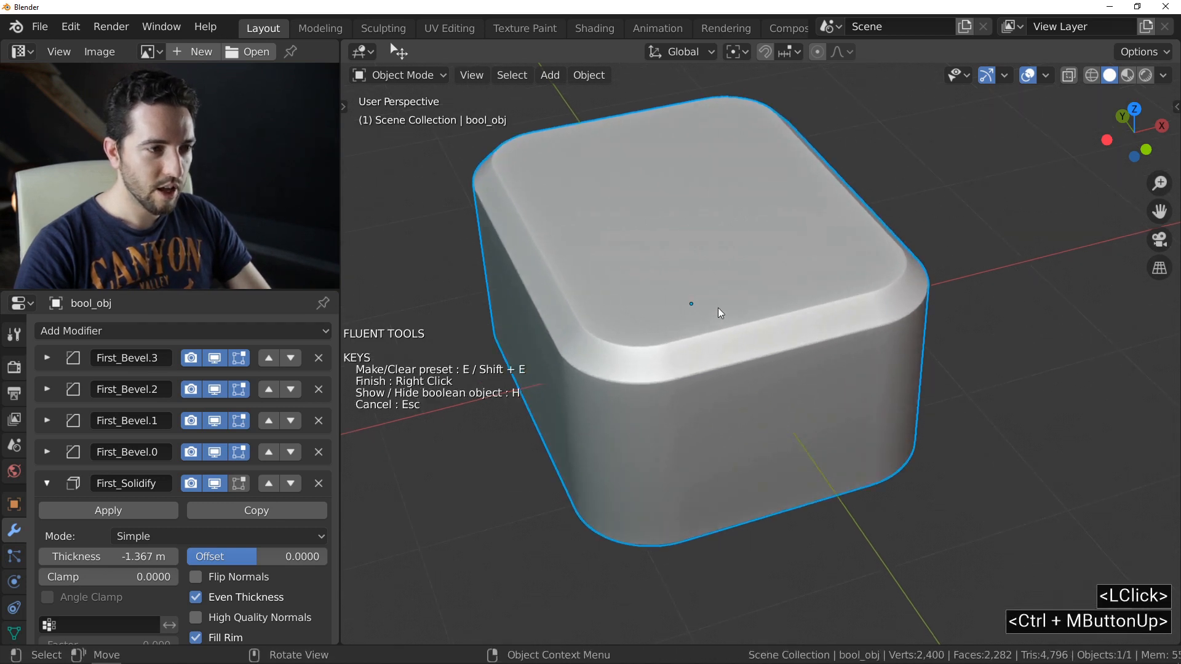
Add an Outer Bevel of about 0.03 to the box's chamfered edges, and finish the box
{"action": "left_click", "coordinate": [793, 270]}
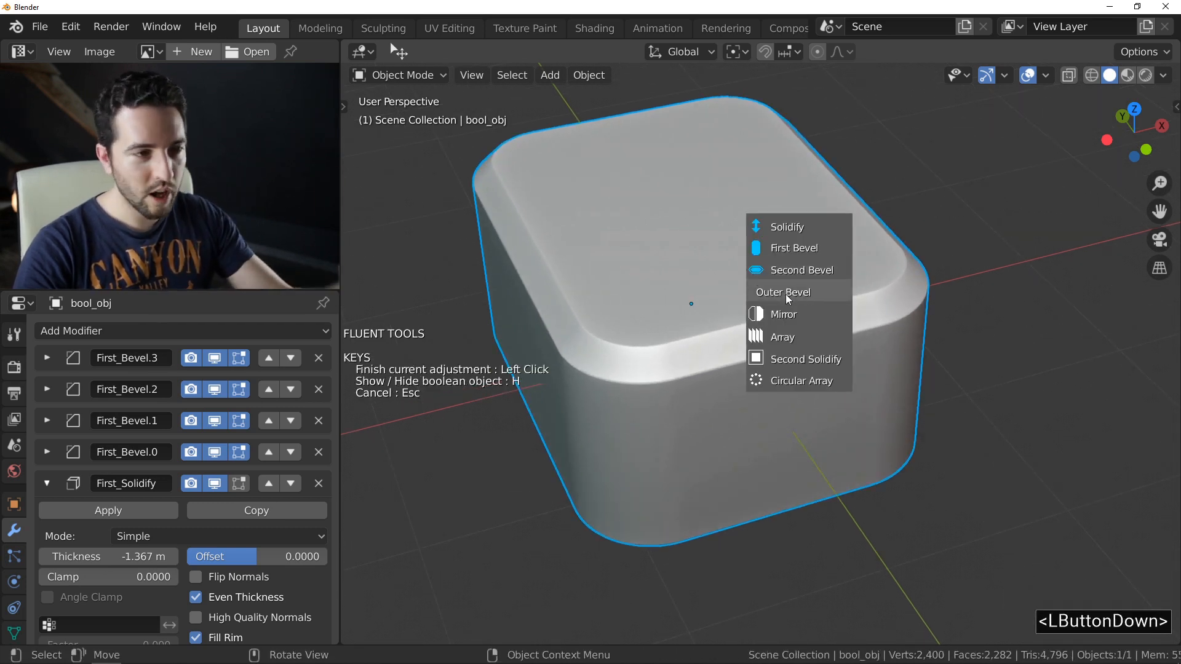
{"action": "left_click", "coordinate": [786, 294]}
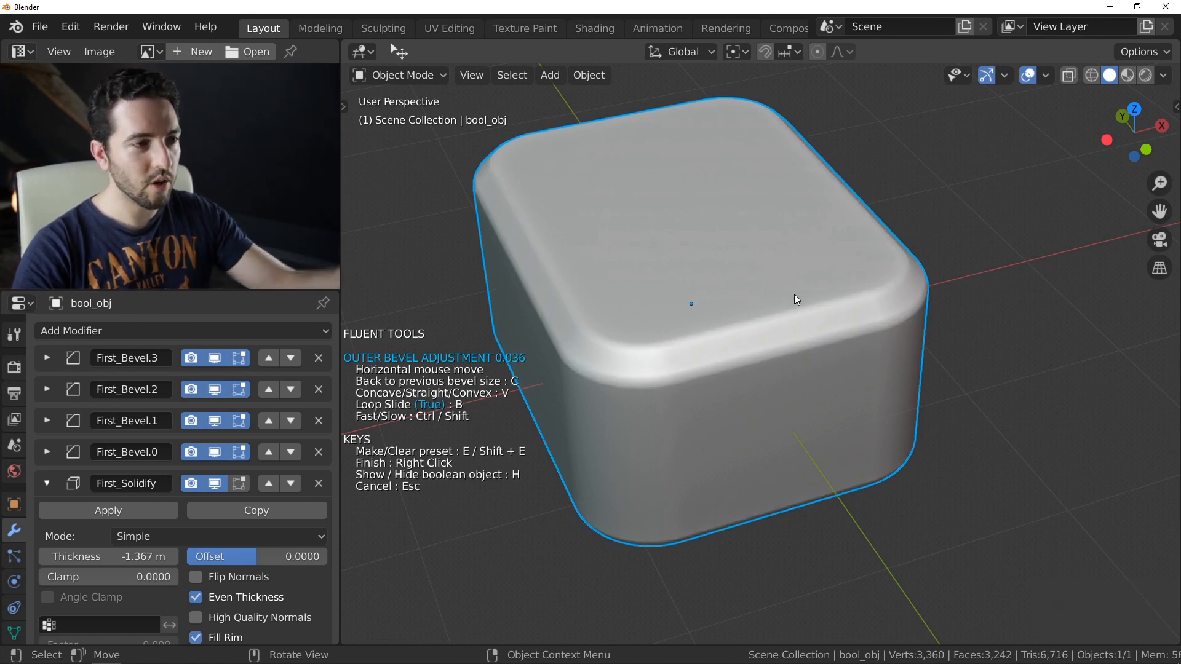
{"action": "mouse_move", "coordinate": [787, 294]}
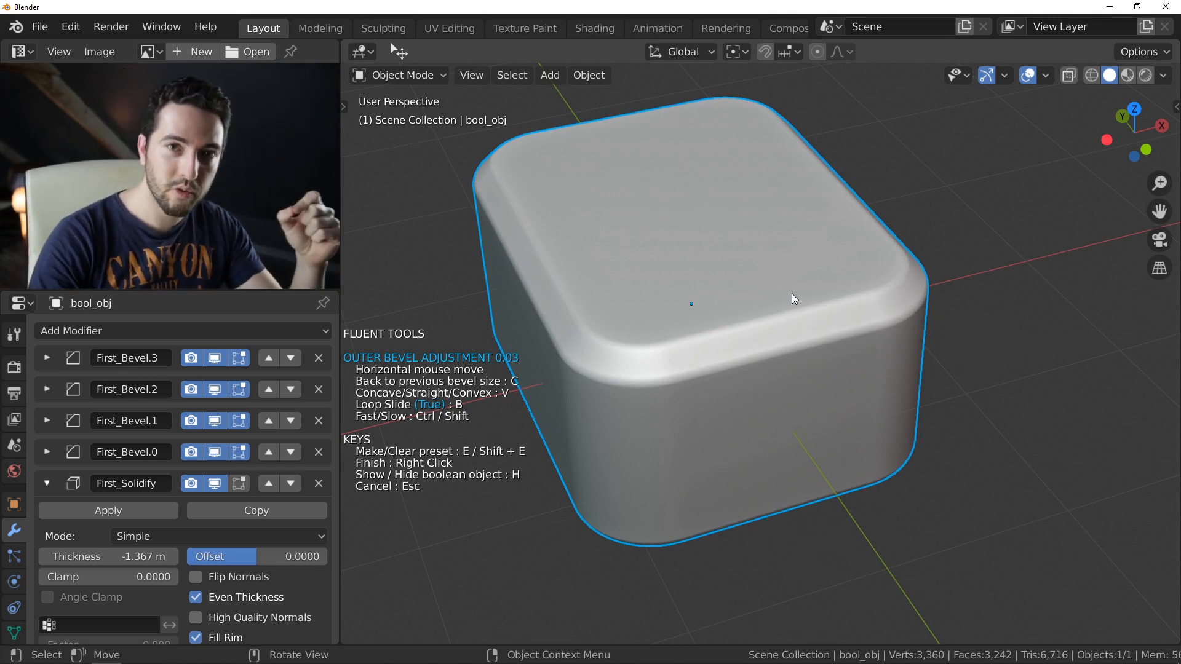
{"action": "right_click", "coordinate": [791, 293]}
{"action": "middle_click_drag", "start_coordinate": [792, 293], "coordinate": [749, 307], "text": "ctrl"}
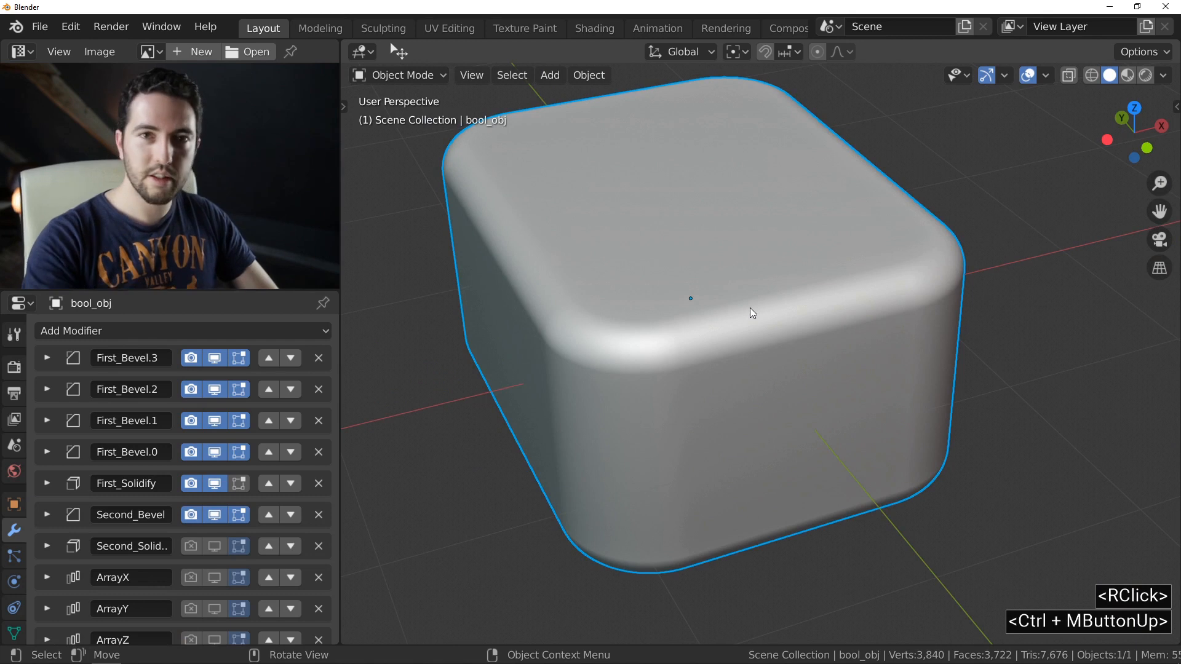
Cut a rectangular pocket across the box's front upper edge with Fluent Cut/Add, drawing the rectangle from its center on the top face
{"action": "key", "text": "f"}
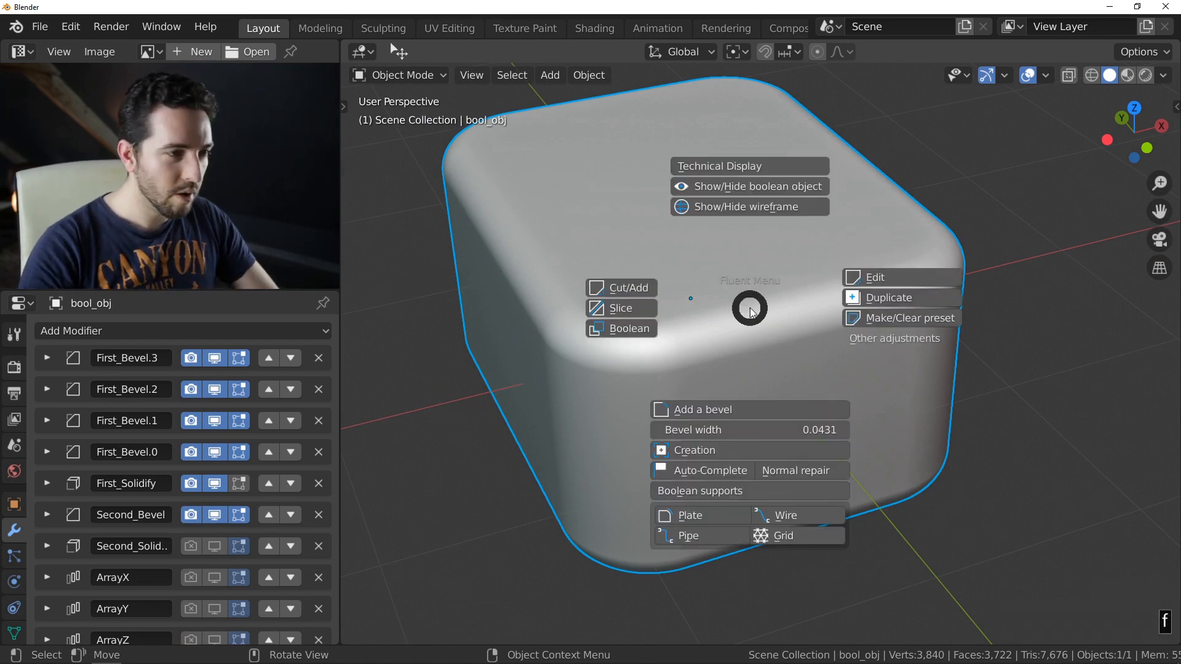
{"action": "left_click", "coordinate": [622, 286]}
{"action": "right_click", "coordinate": [706, 262]}
{"action": "middle_click", "coordinate": [726, 279]}
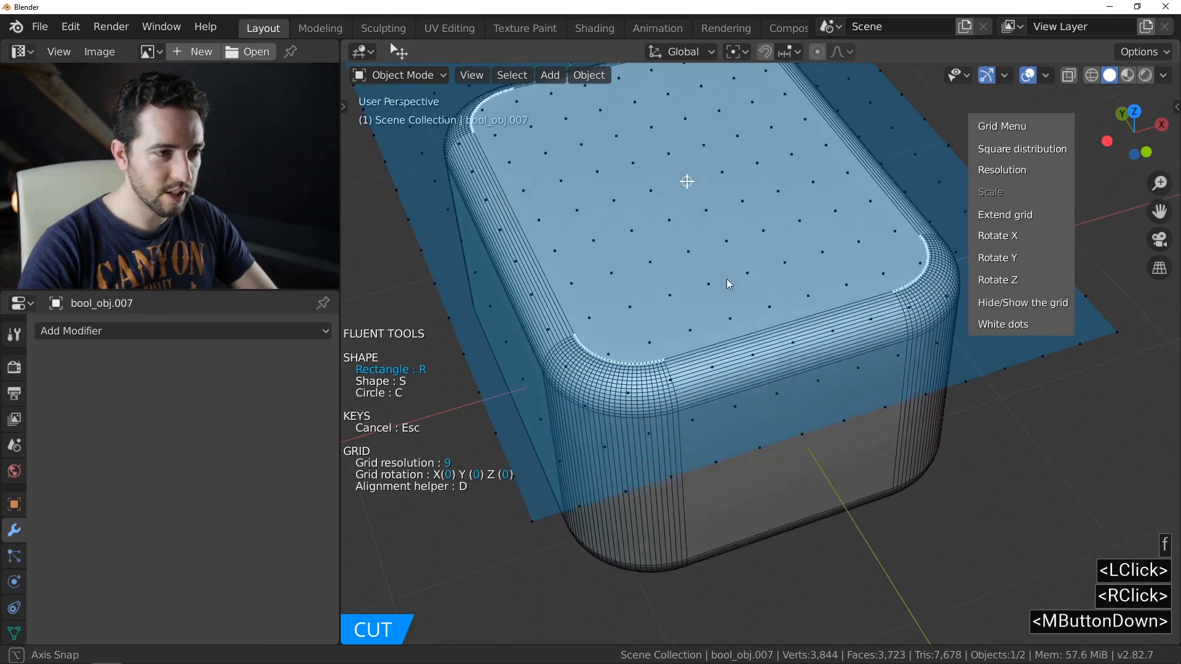
{"action": "left_click", "coordinate": [794, 353]}
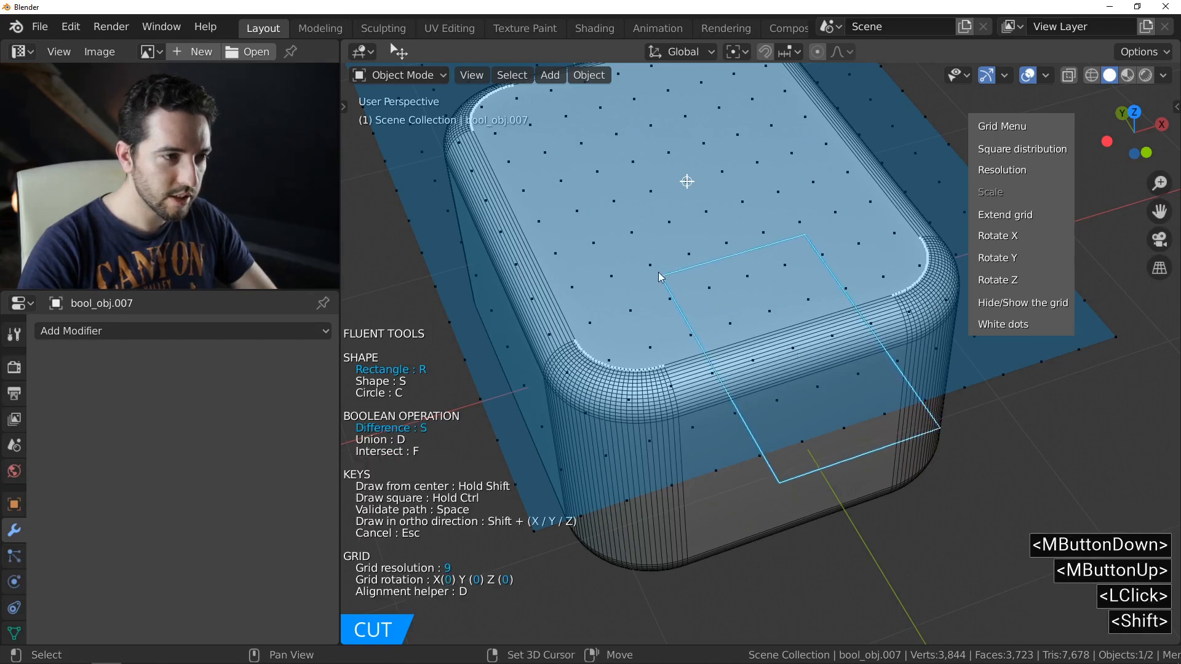
{"action": "left_click", "coordinate": [904, 497], "text": "shift"}
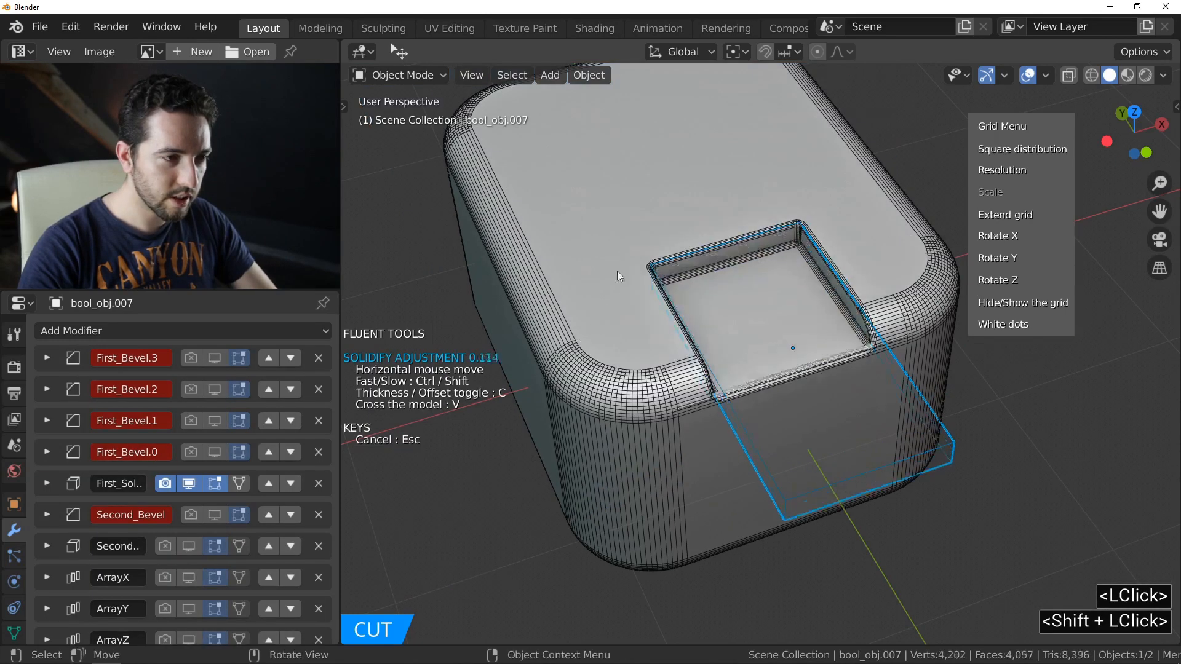
{"action": "left_click", "coordinate": [540, 282]}
Add an Outer Bevel of about 0.04 to the edges of the rectangular pocket
{"action": "middle_click_drag", "start_coordinate": [830, 347], "coordinate": [834, 305], "text": "ctrl"}
{"action": "left_click", "coordinate": [864, 311]}
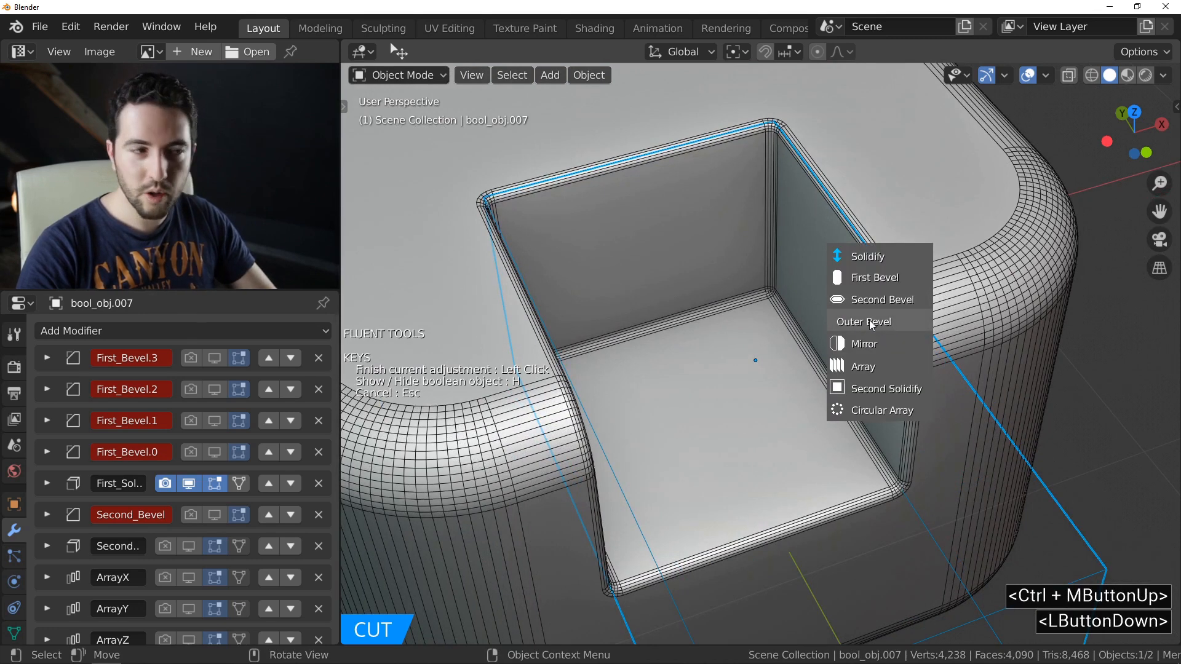
{"action": "left_click", "coordinate": [869, 320]}
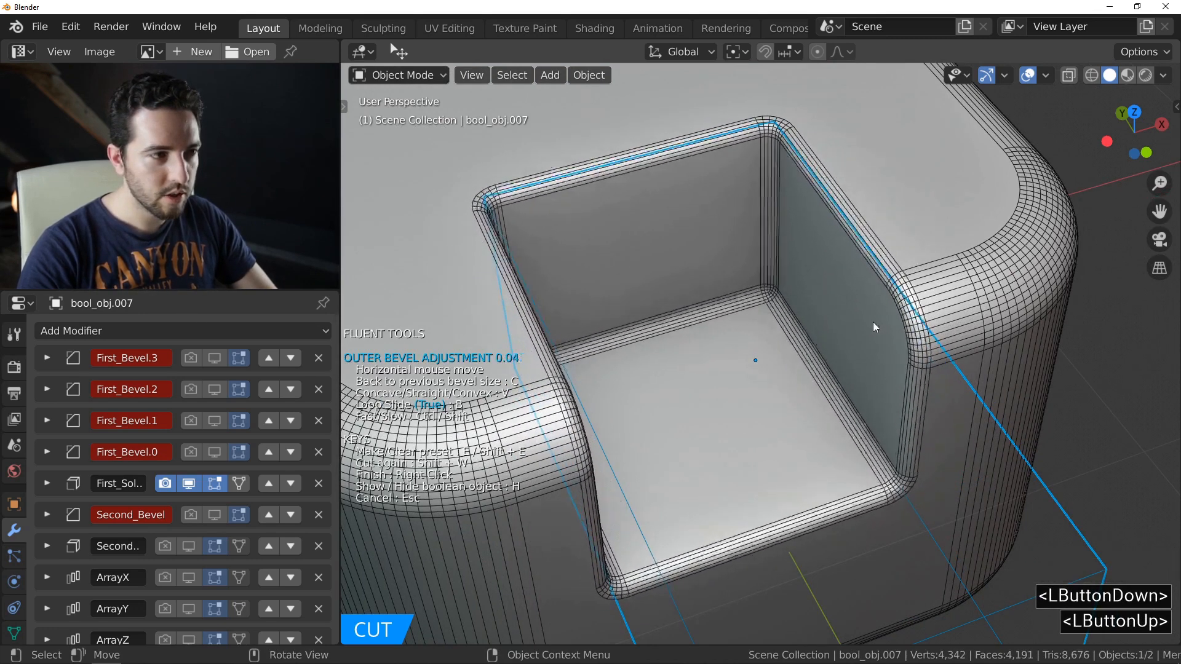